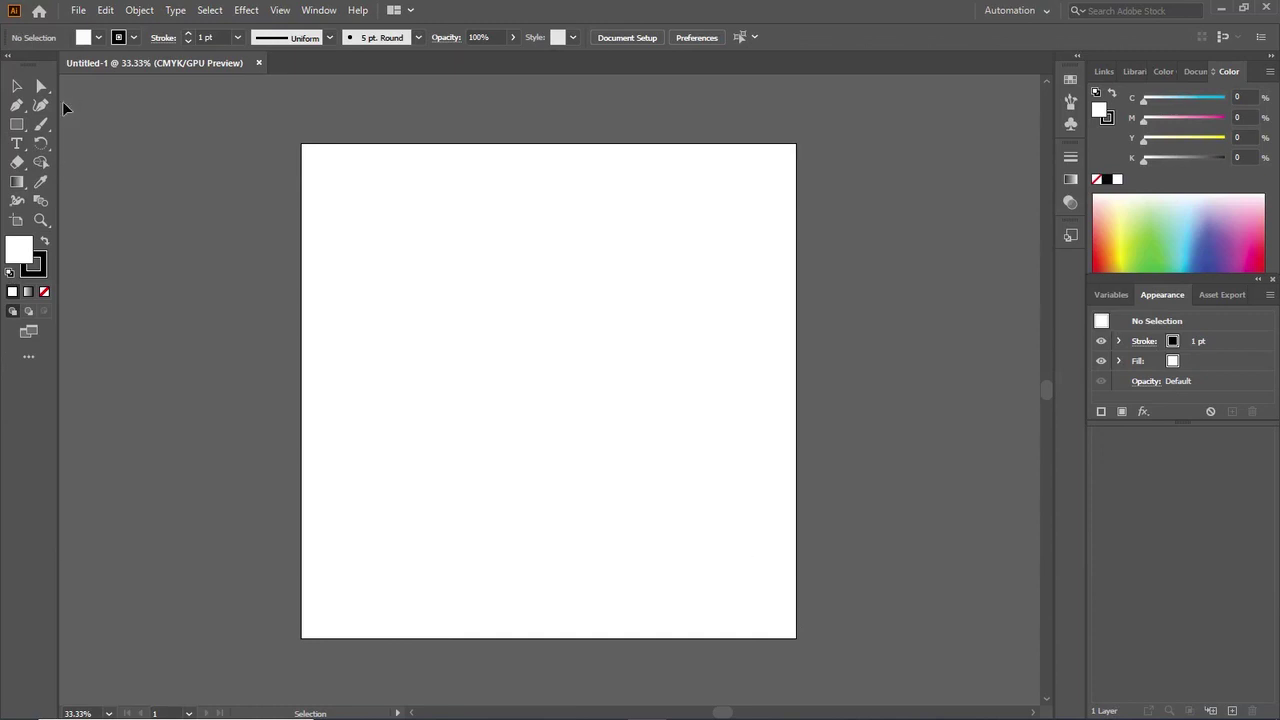
Draw a closed apple-shaped outline near the middle of the artboard with the Pencil tool
left_click(42, 128)
left_click(100, 162)
mouse_move(500, 303)
left_mouse_down()
mouse_move(466, 301)
mouse_move(449, 337)
mouse_move(463, 409)
mouse_move(503, 420)
mouse_move(517, 389)
mouse_move(534, 414)
mouse_move(569, 417)
mouse_move(583, 371)
mouse_move(571, 315)
mouse_move(528, 297)
mouse_move(505, 318)
left_mouse_up()
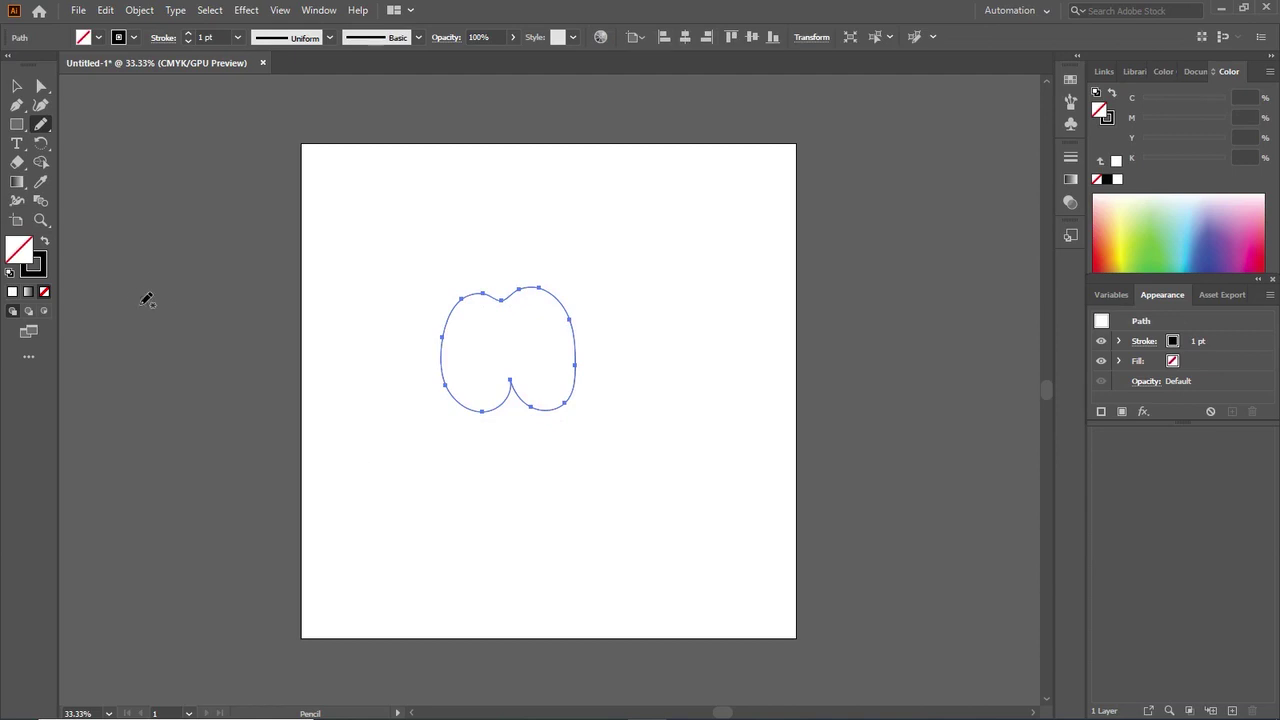
Fill the apple outline with a bright red colour and deselect it
left_click(12, 291)
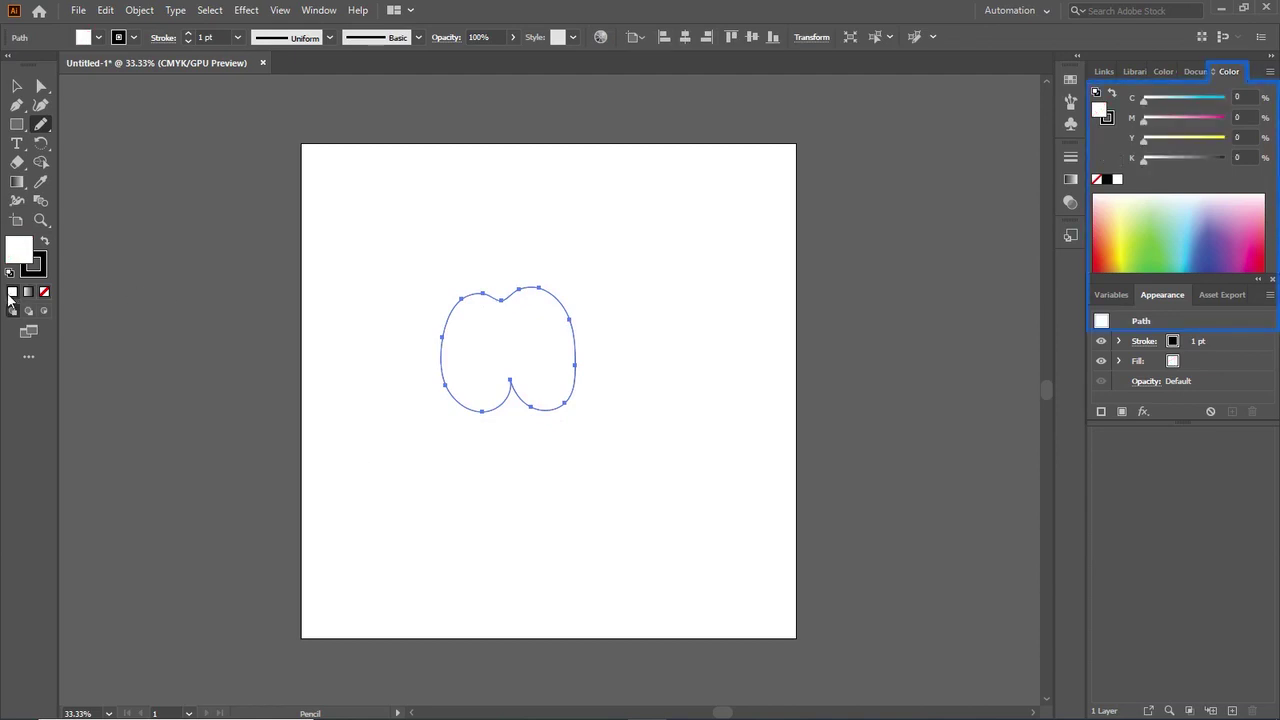
double_click(26, 252)
left_click_drag(251, 252, 402, 246)
left_click(428, 250)
left_click(16, 86)
left_click(468, 258)
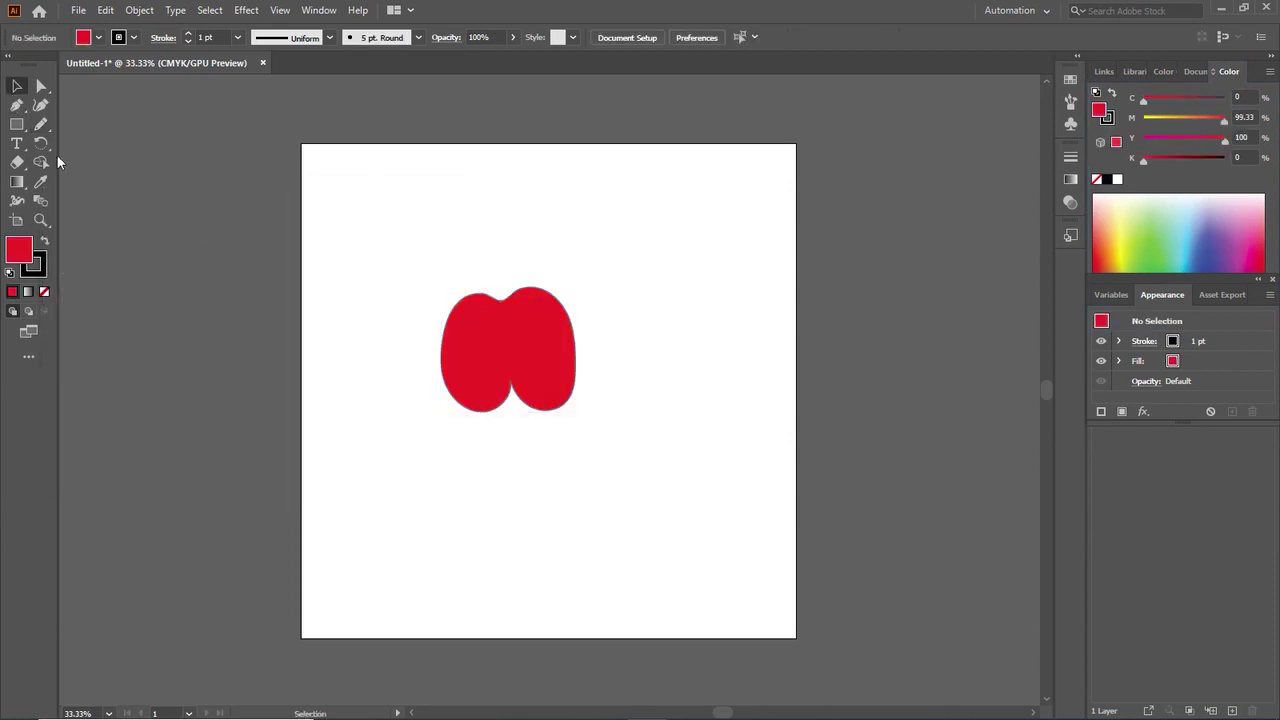
Draw a narrow, tapered closed stem shape just above the apple with the Pencil tool
left_click(41, 125)
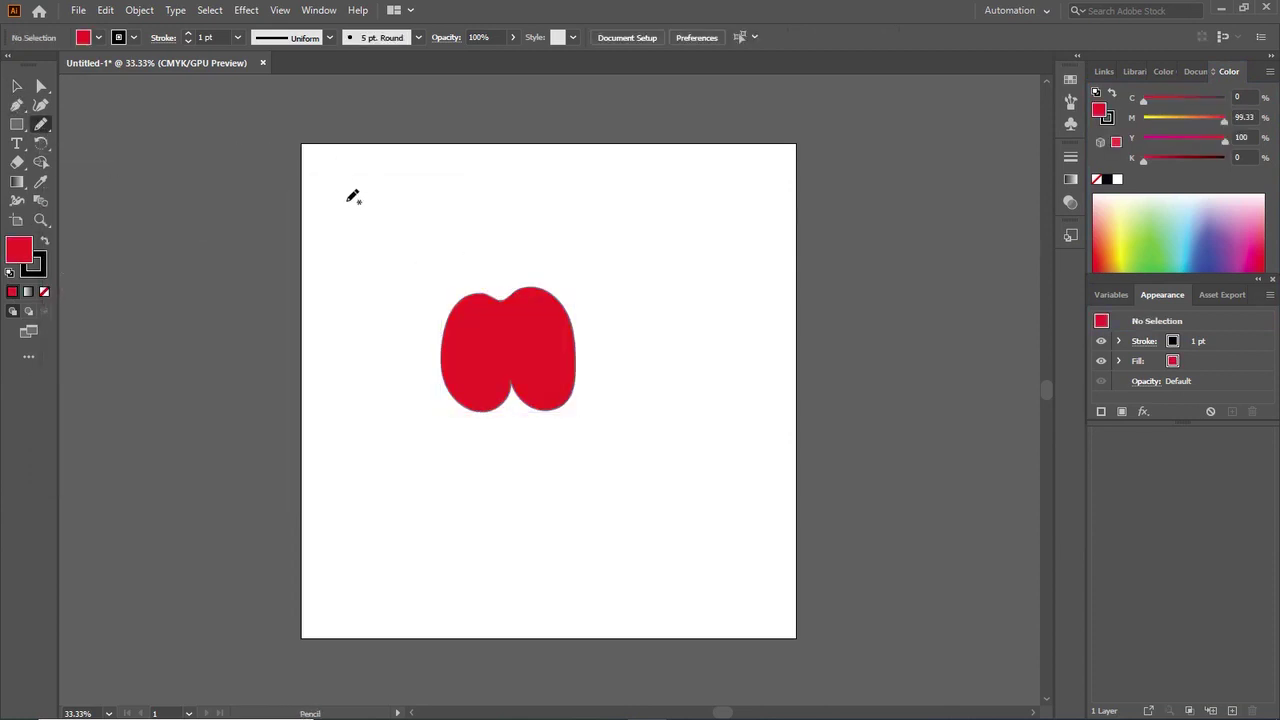
mouse_move(491, 279)
left_mouse_down()
mouse_move(489, 227)
mouse_move(490, 272)
left_mouse_up()
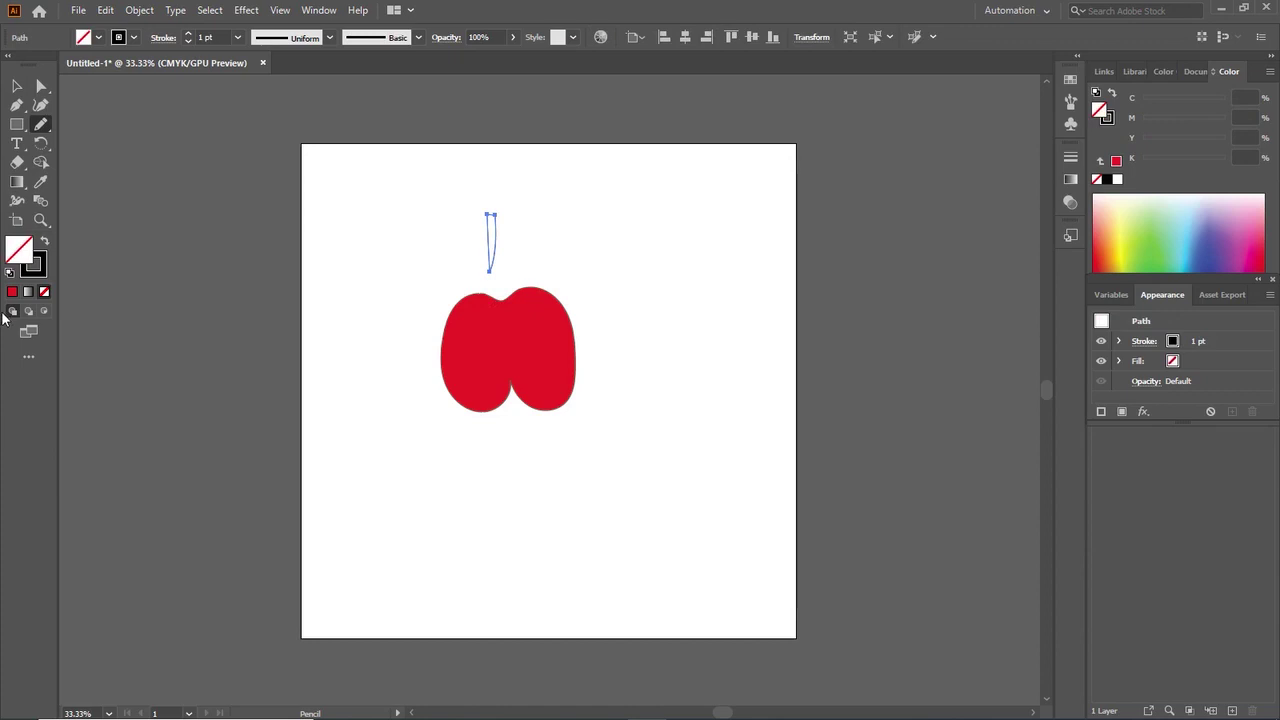
double_click(32, 262)
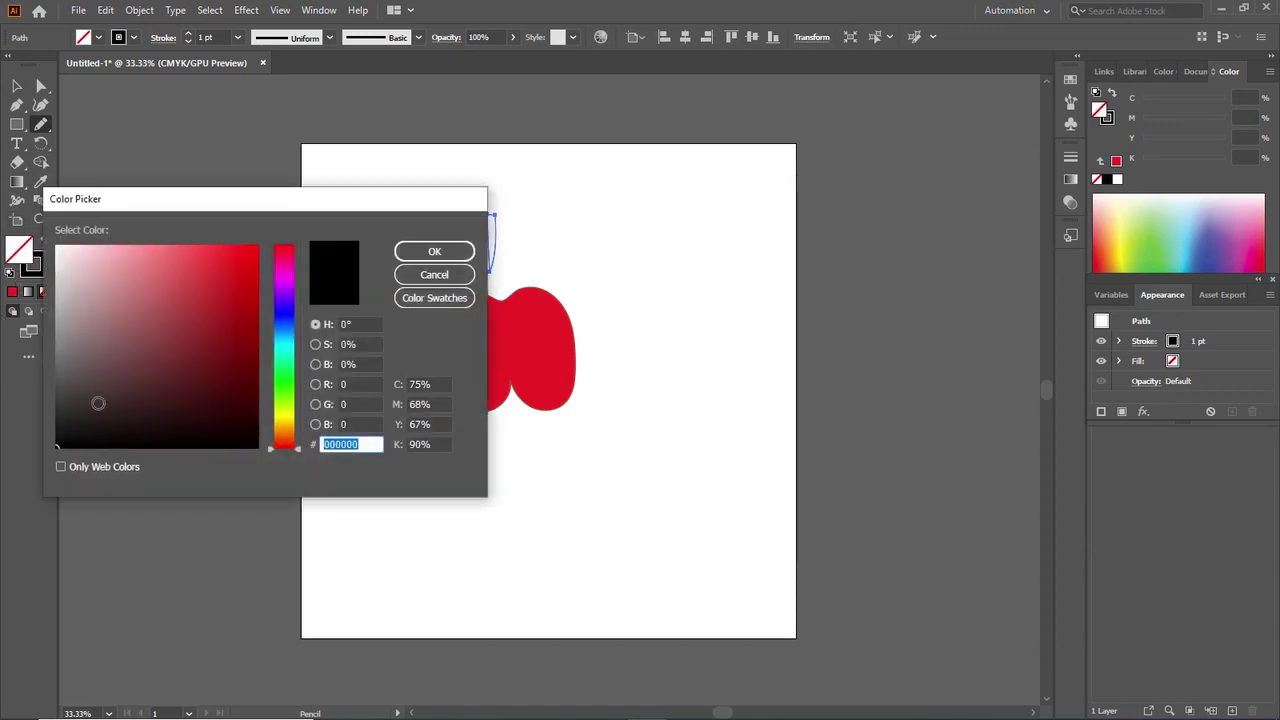
left_click(448, 257)
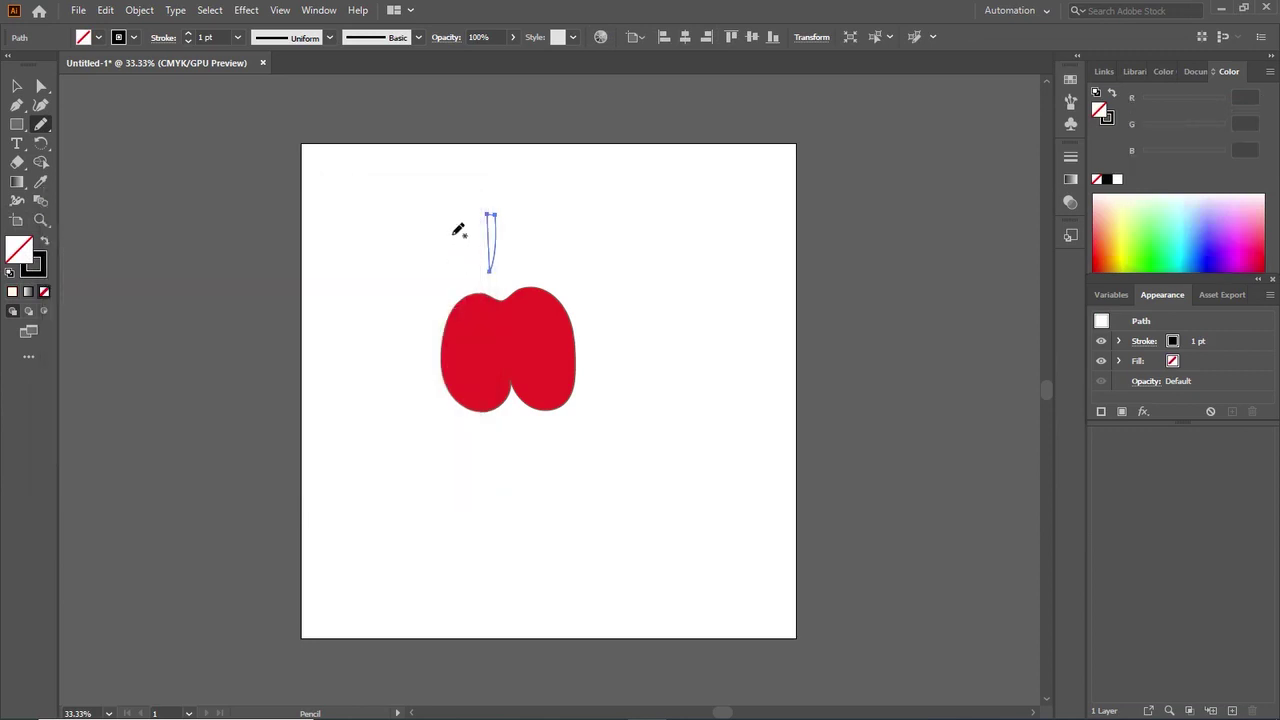
key("v")
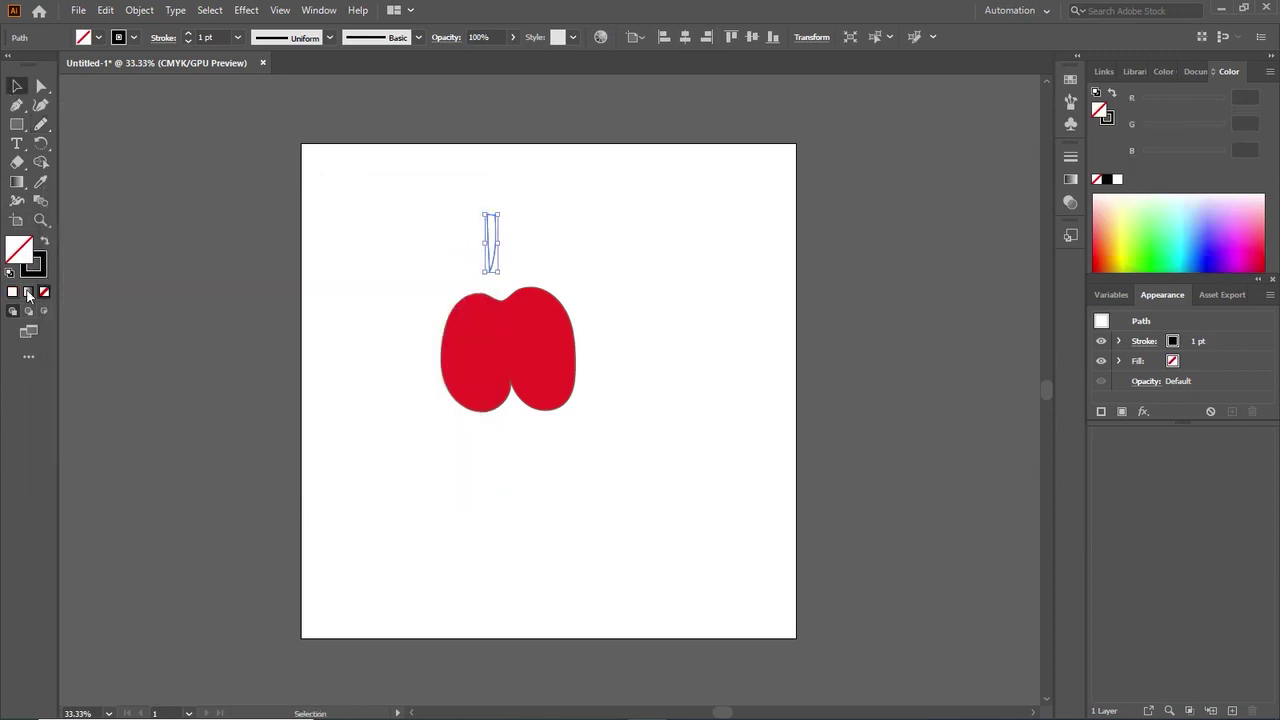
double_click(27, 252)
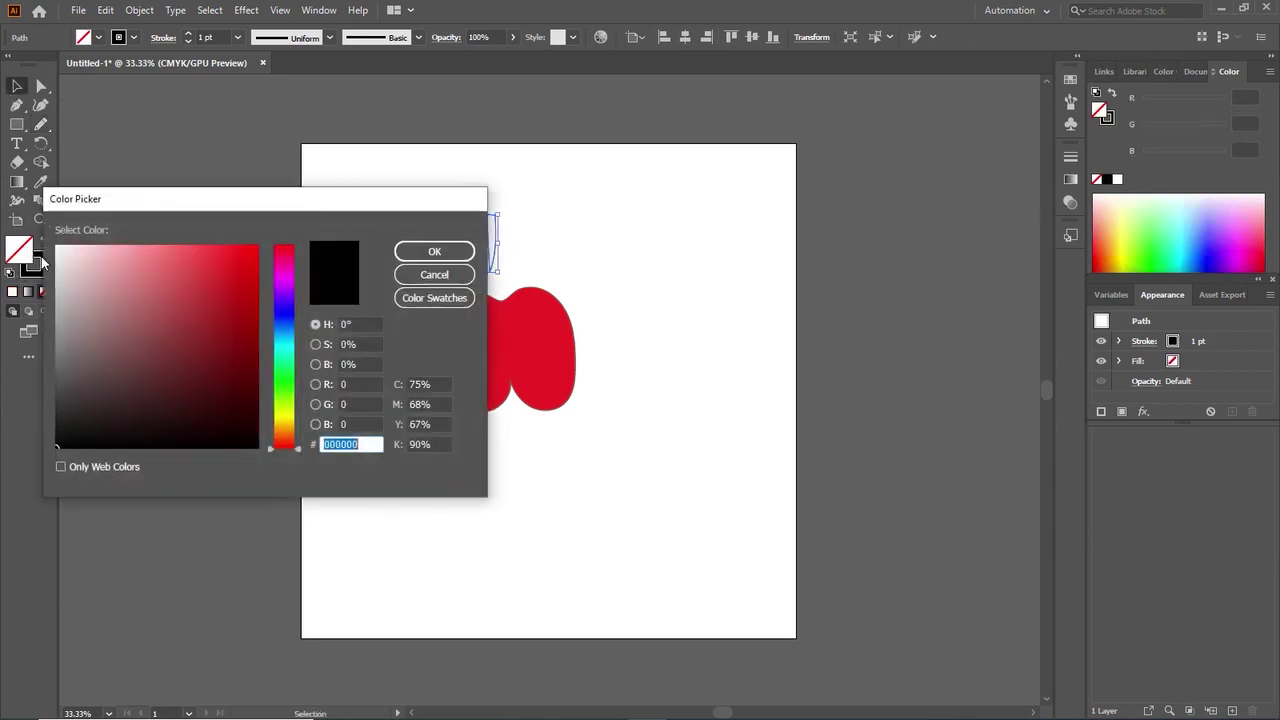
left_click(434, 251)
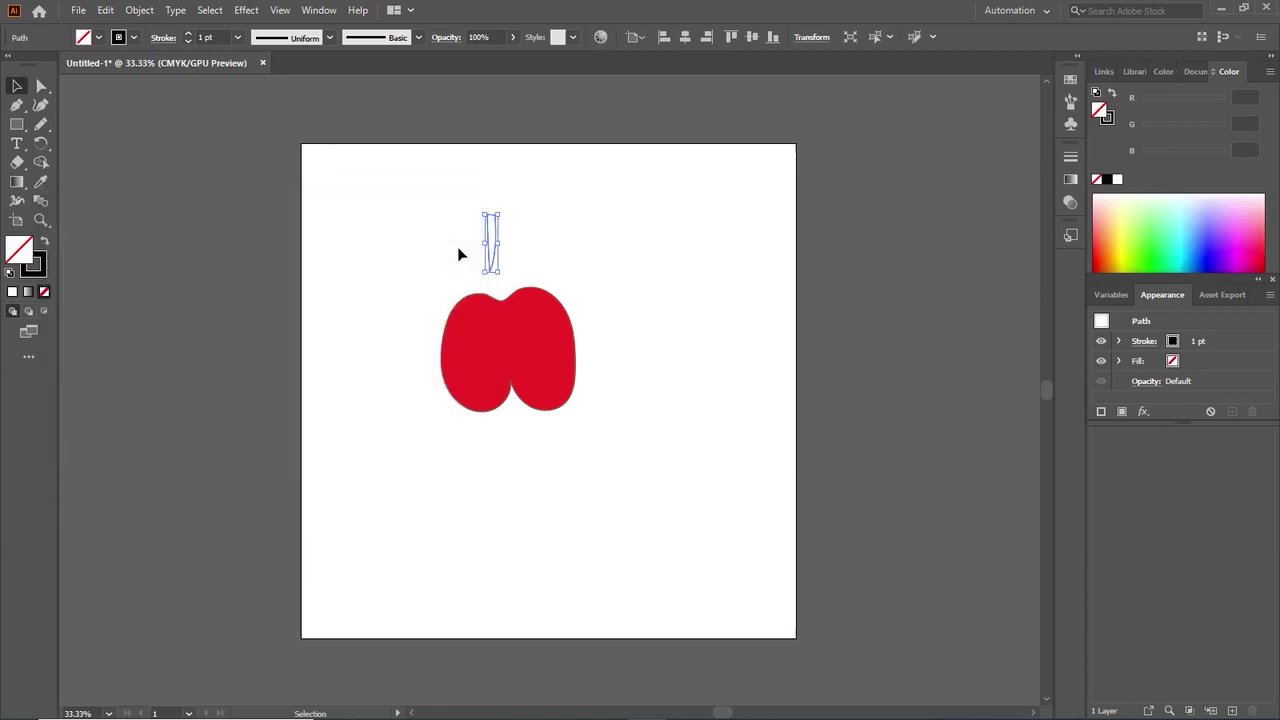
Give the stem shape a solid black fill, 000000, and deselect it
left_click(489, 249)
left_click(494, 248)
left_click(15, 293)
double_click(19, 249)
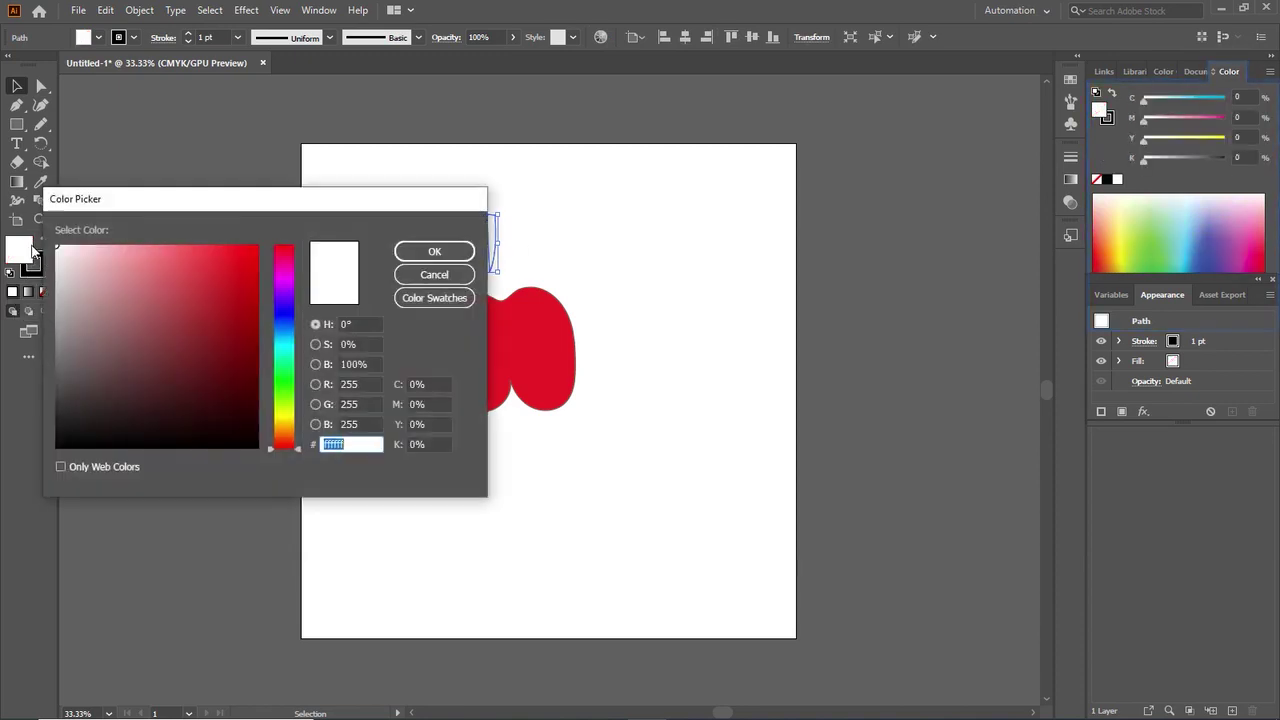
left_click_drag(66, 440, 56, 448)
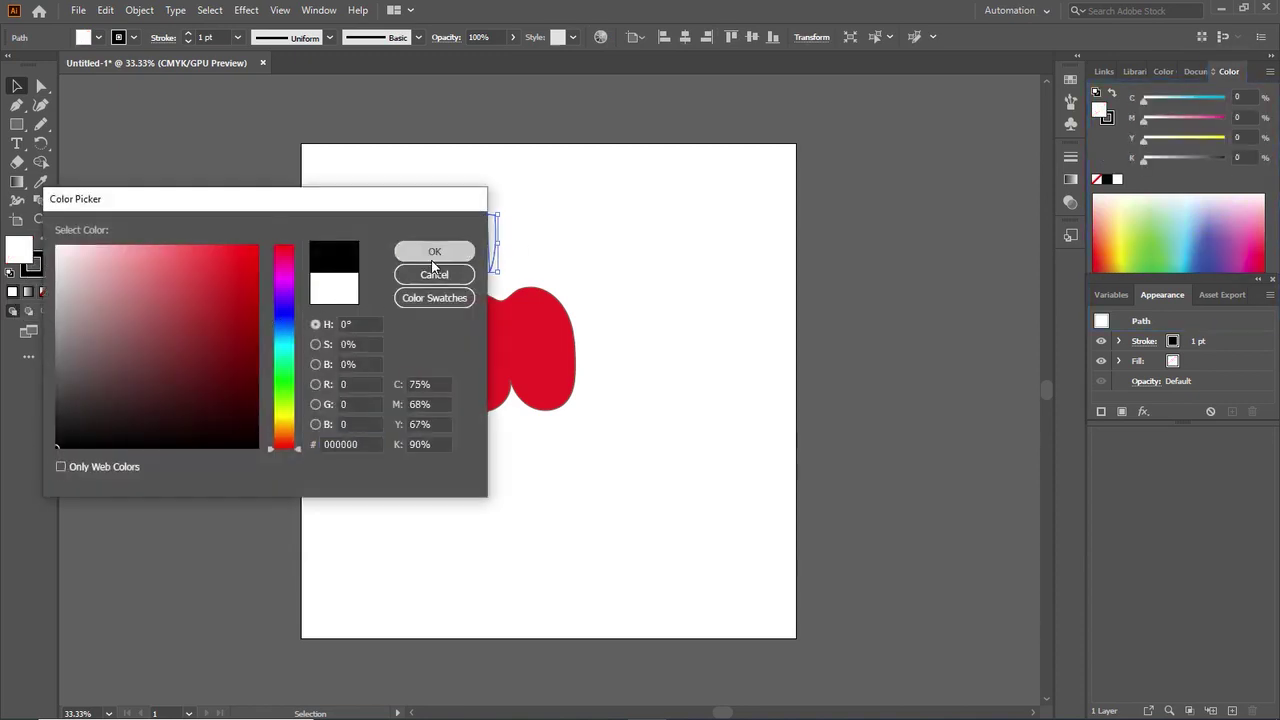
left_click(433, 254)
left_click(474, 226)
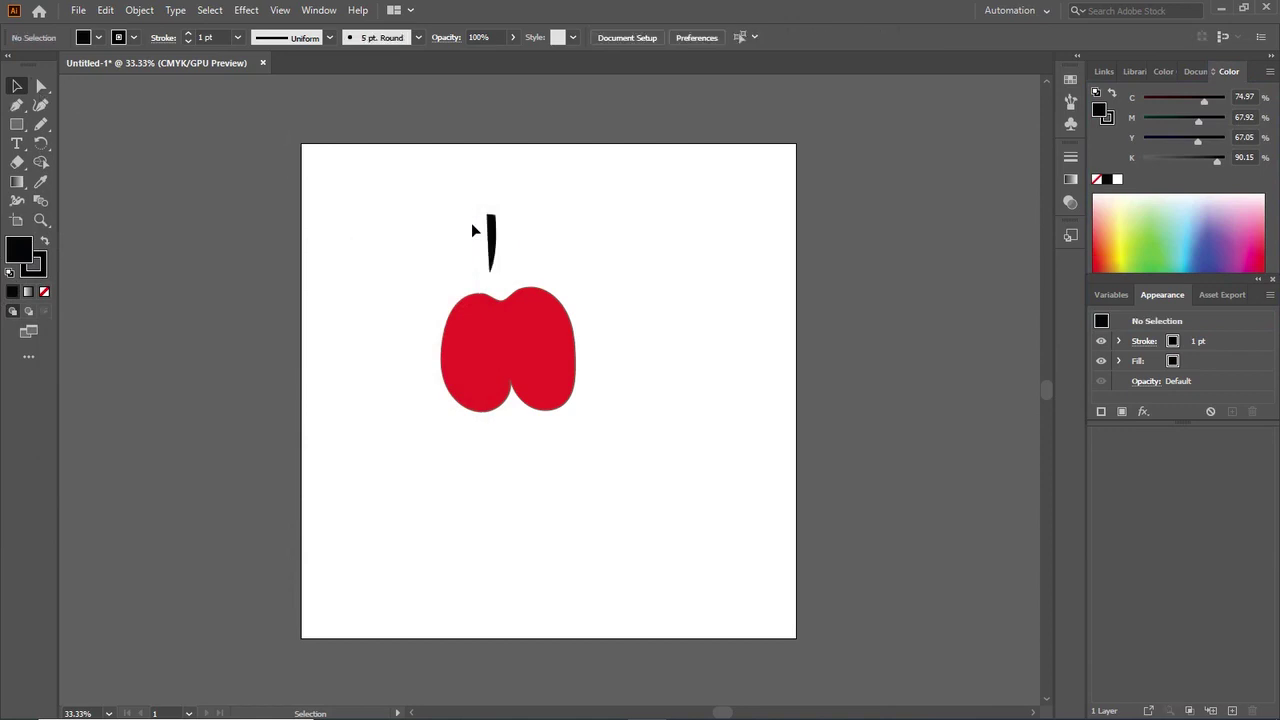
Move the stem down into the apple's top notch and send it to the back behind the red shape
left_click_drag(490, 242, 505, 280)
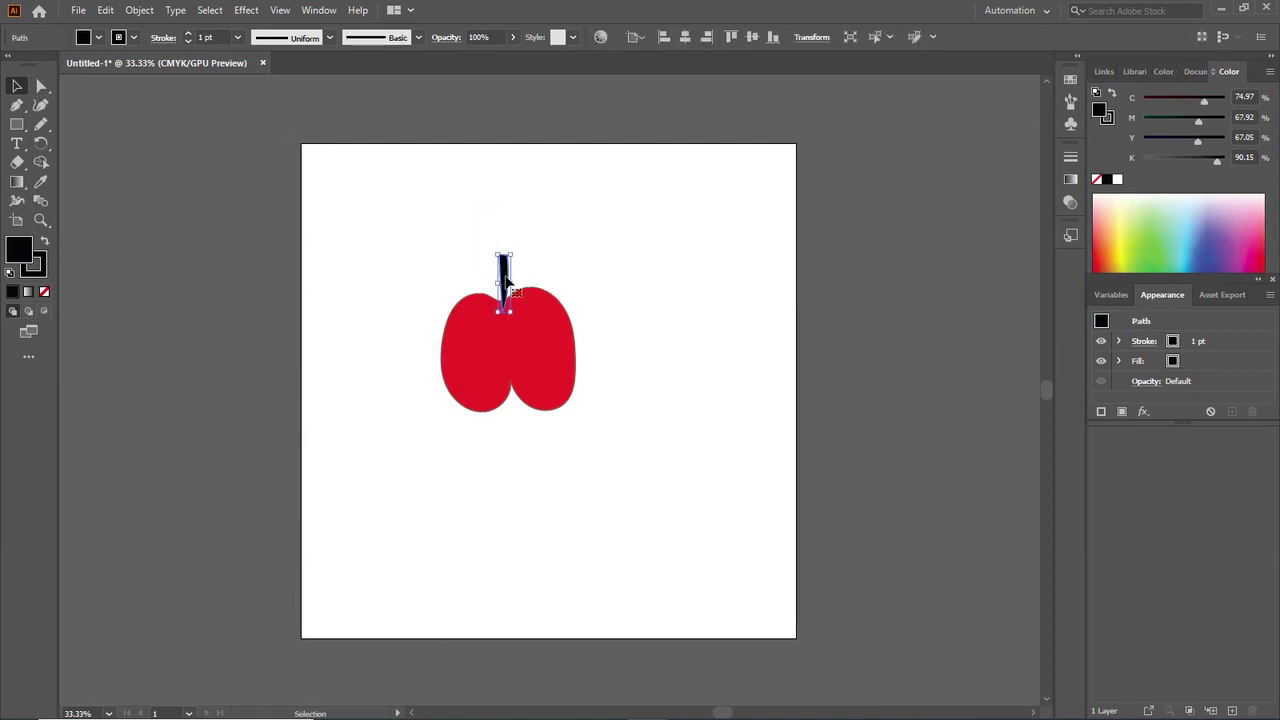
right_click(505, 275)
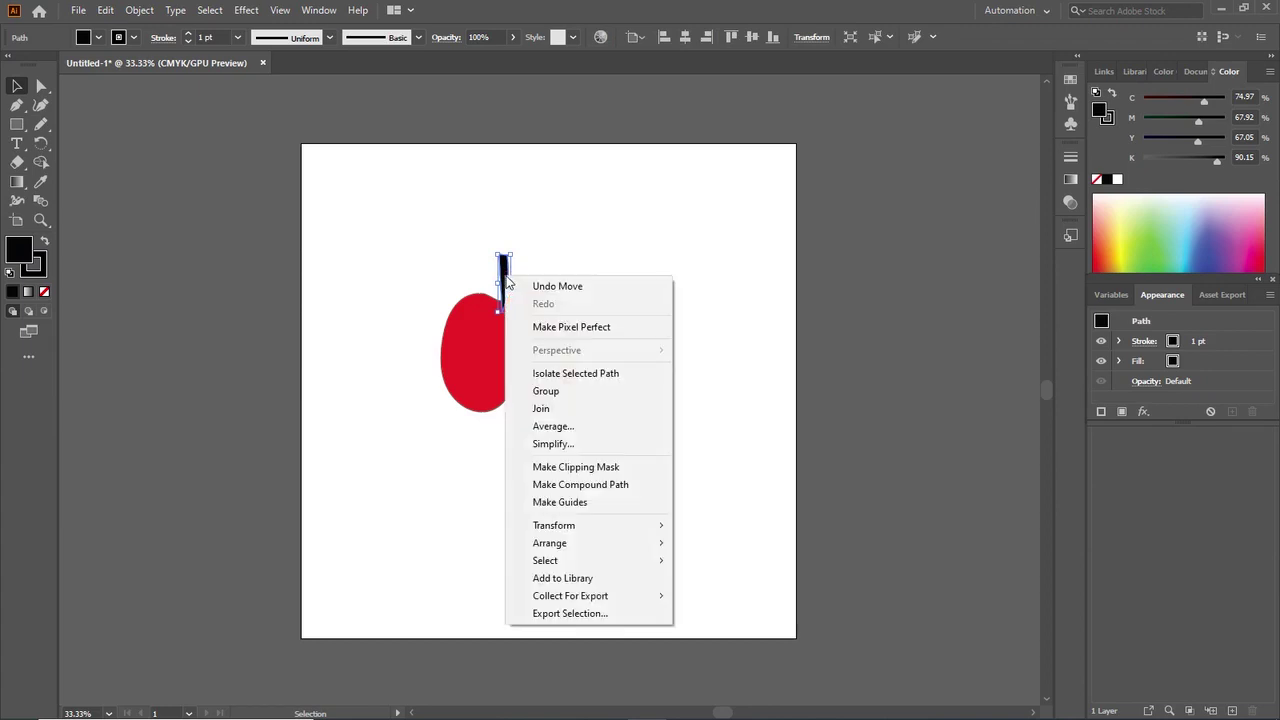
mouse_move(571, 526)
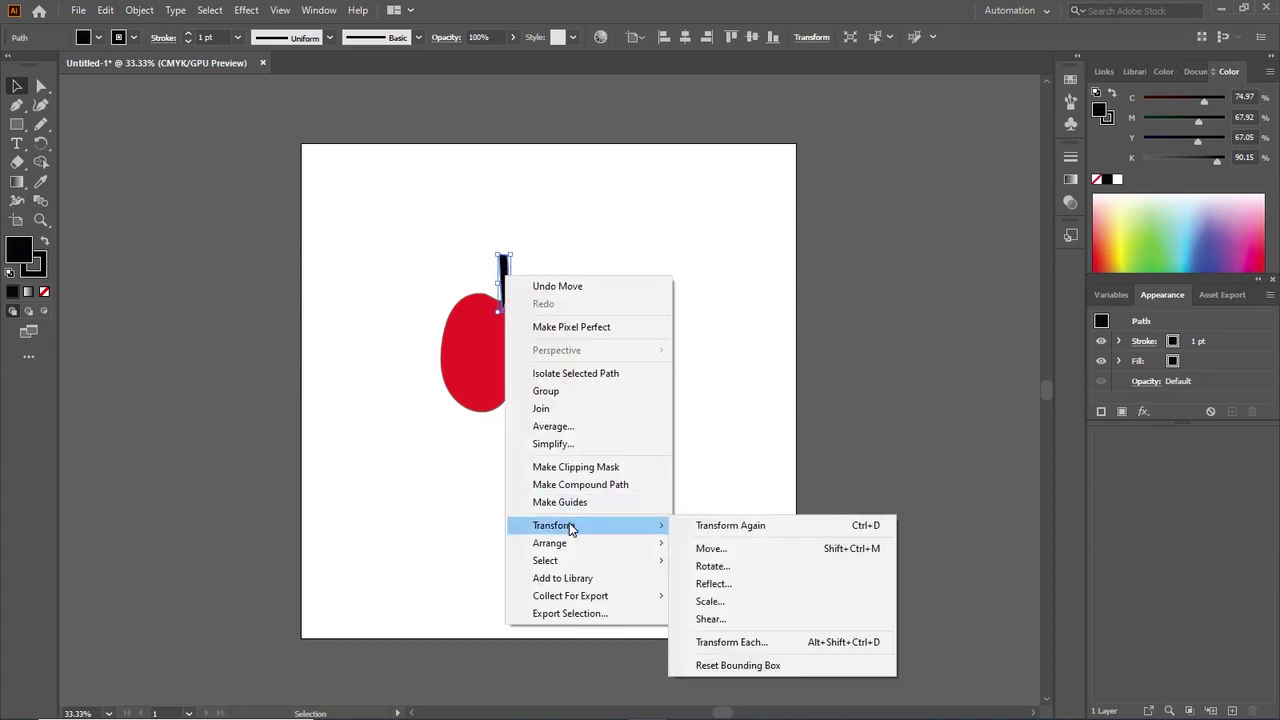
mouse_move(577, 550)
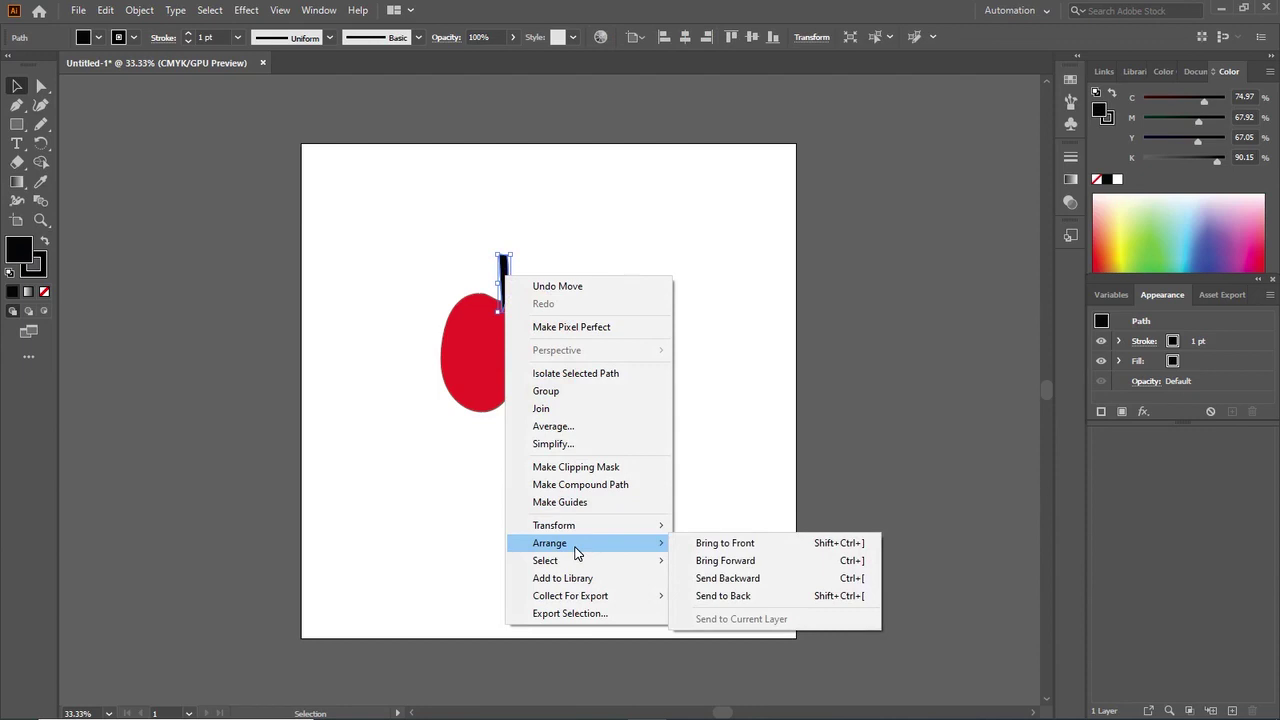
left_click(720, 596)
left_click(658, 533)
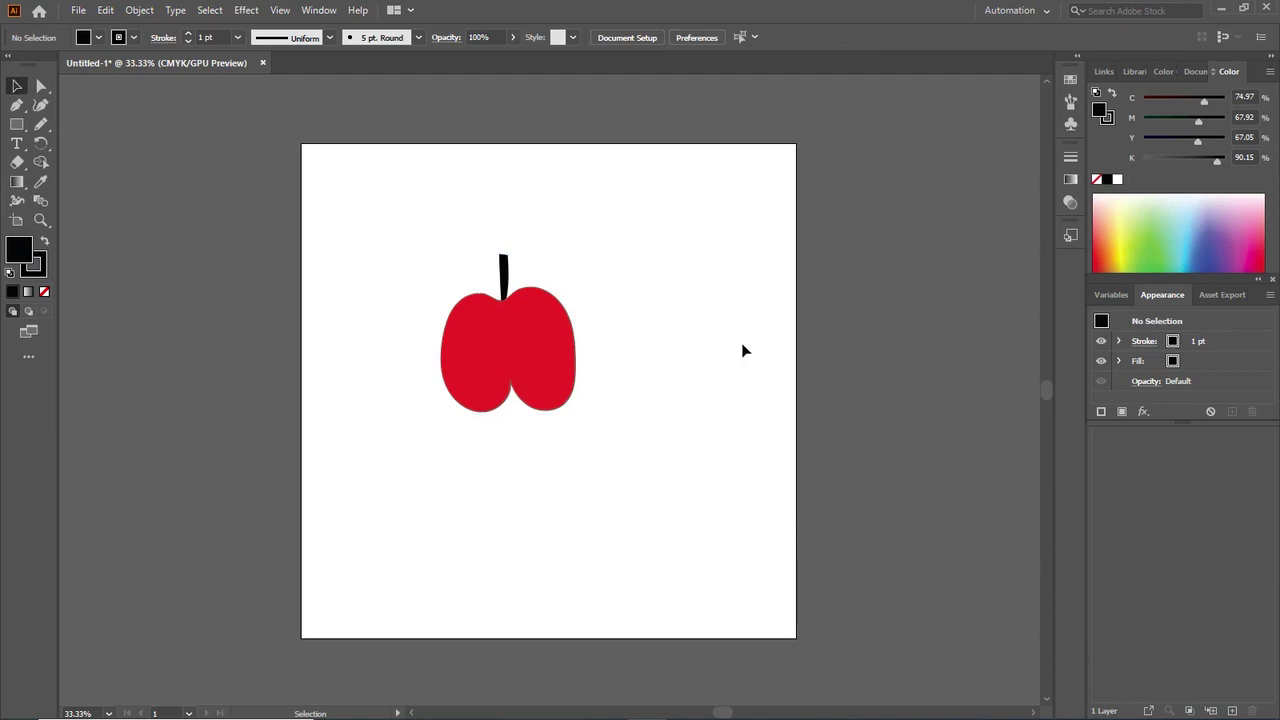
Move the red apple body away from its stem, and undo the moves to restore its position
left_click_drag(543, 360, 649, 297)
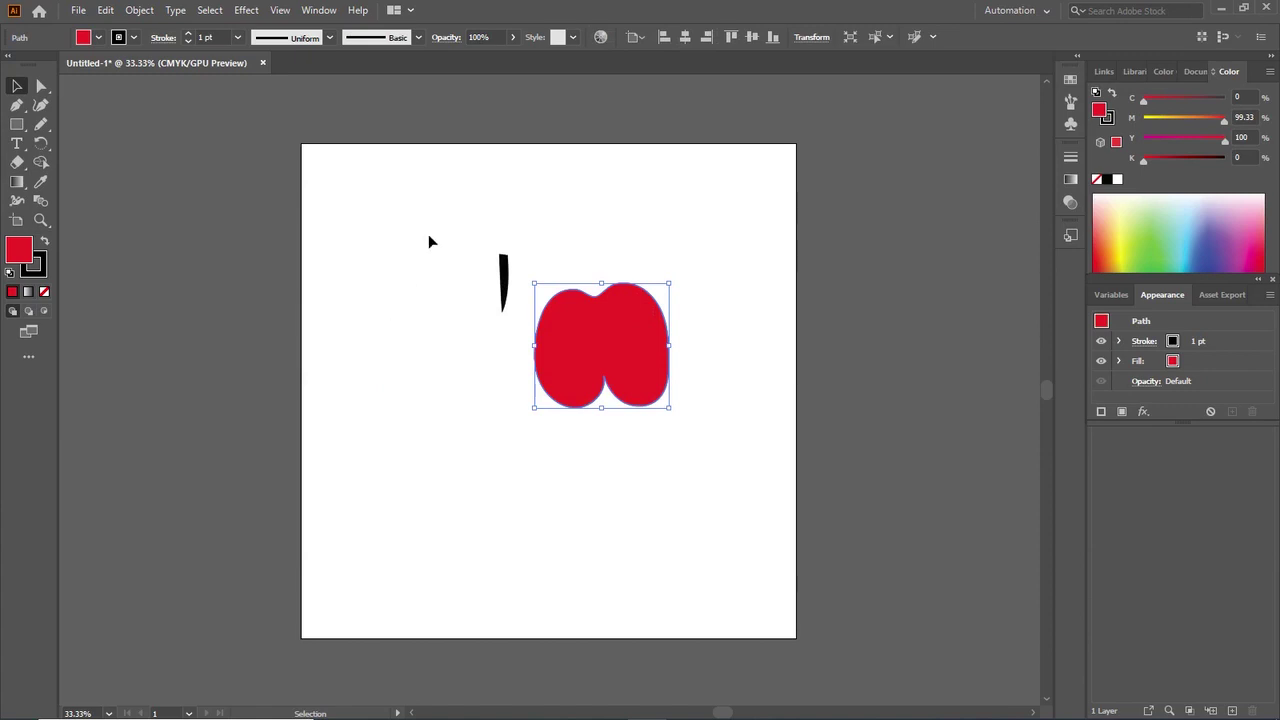
key("ctrl+z")
key("ctrl+z")
key("ctrl+z")
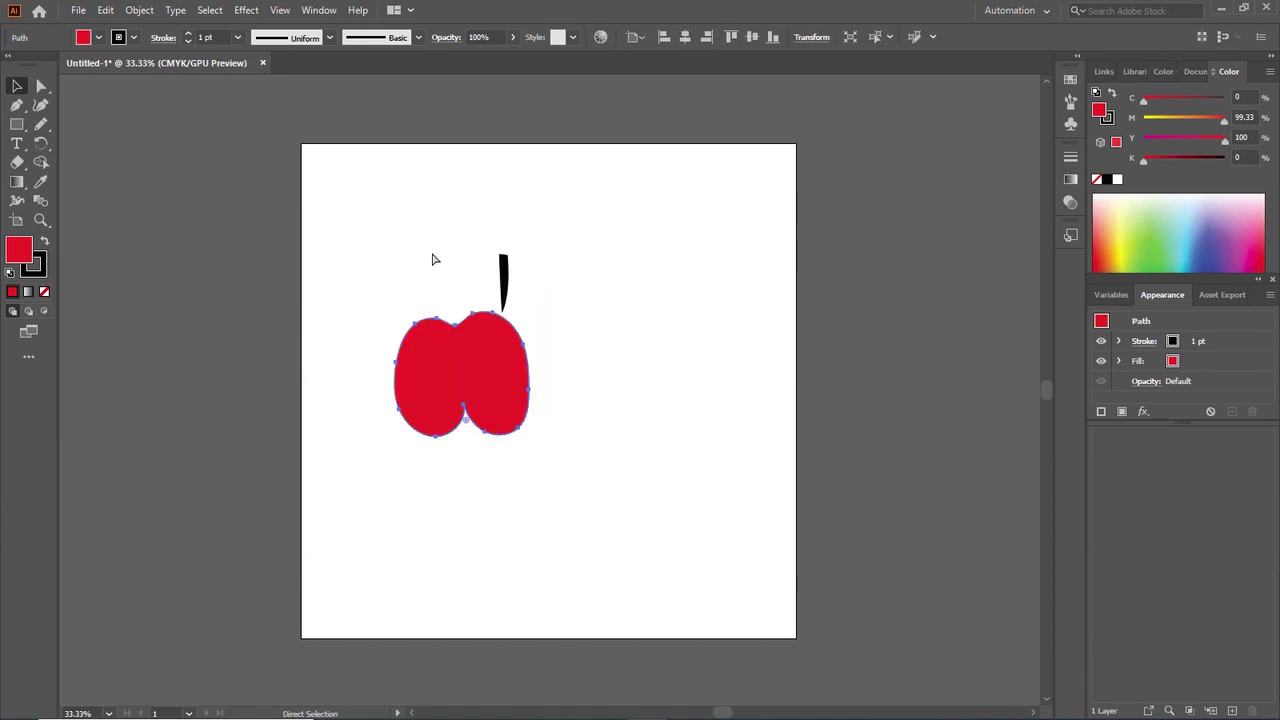
key("ctrl+z")
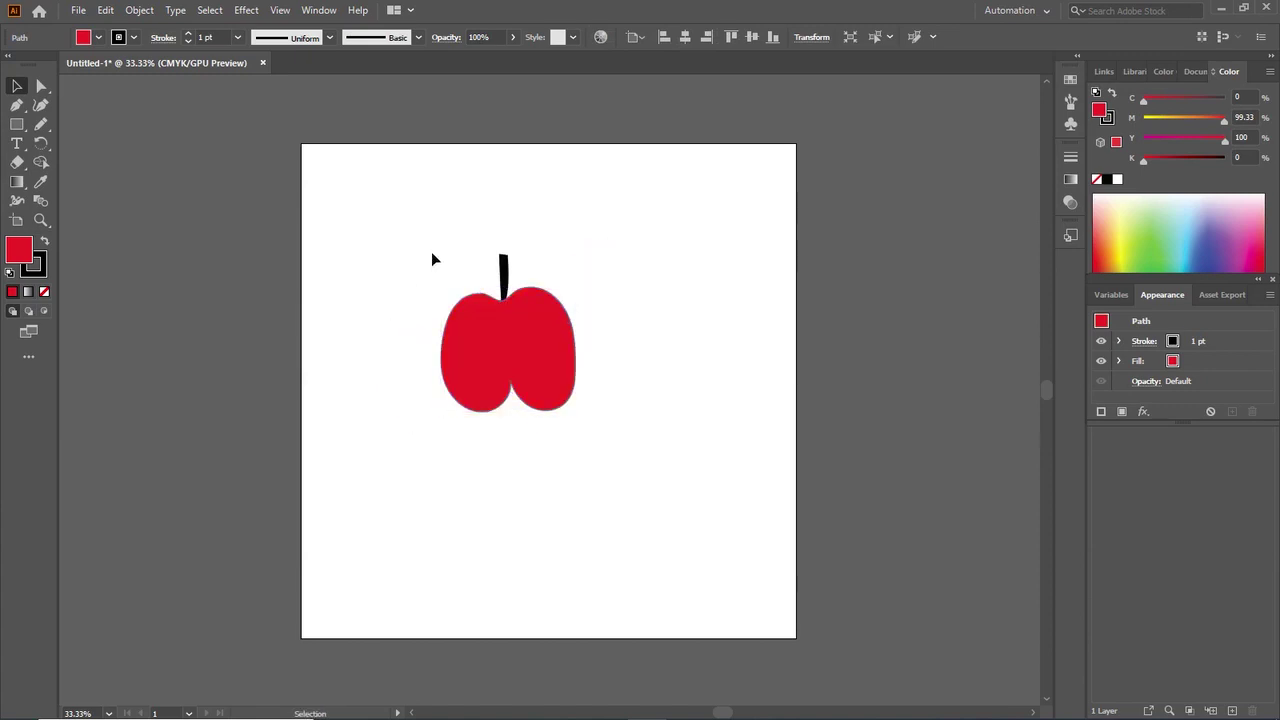
left_click(432, 259)
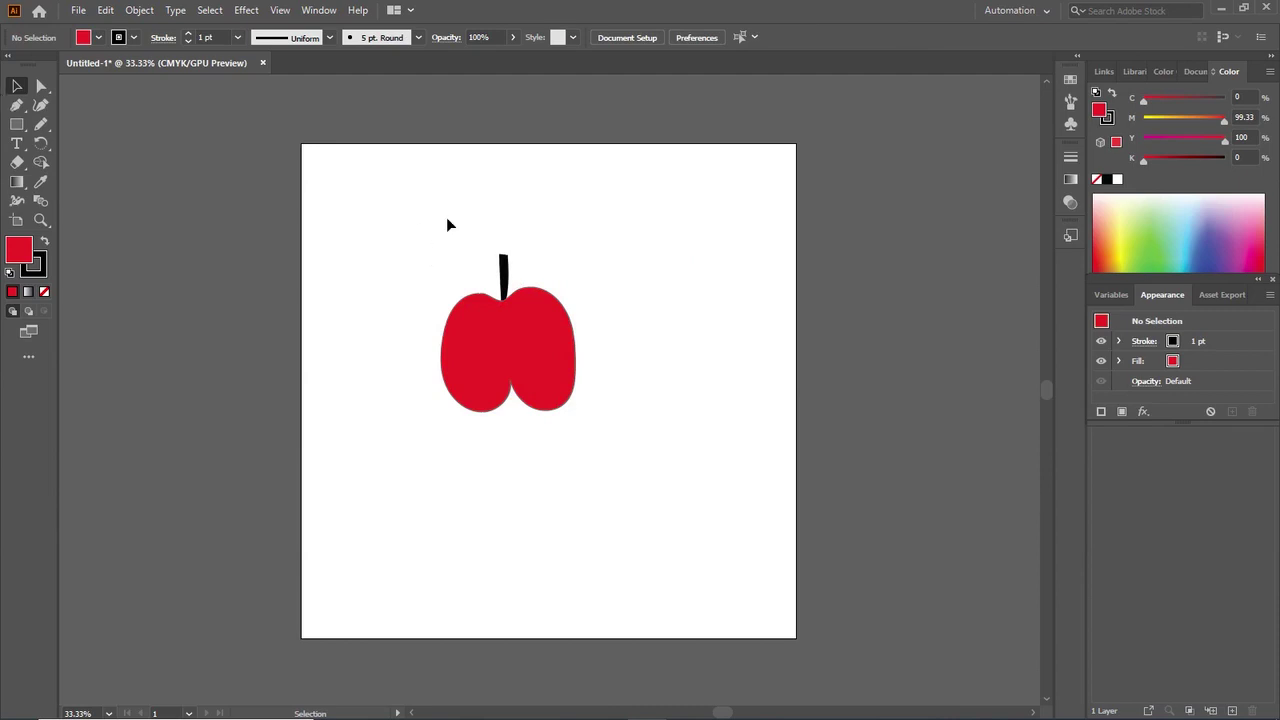
Group the apple body with its stem and move the group slightly to the right
left_click_drag(443, 218, 604, 443)
right_click(508, 358)
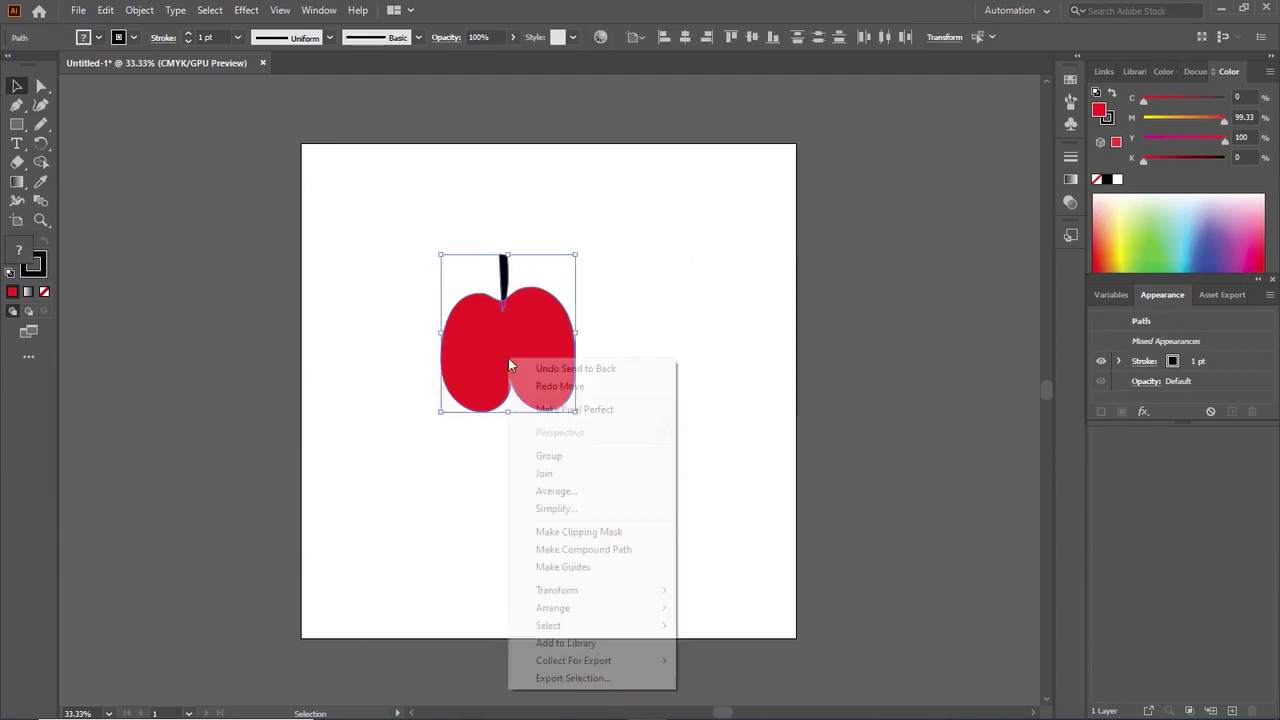
left_click(561, 456)
left_click(700, 443)
left_click_drag(546, 357, 594, 340)
left_click(637, 430)
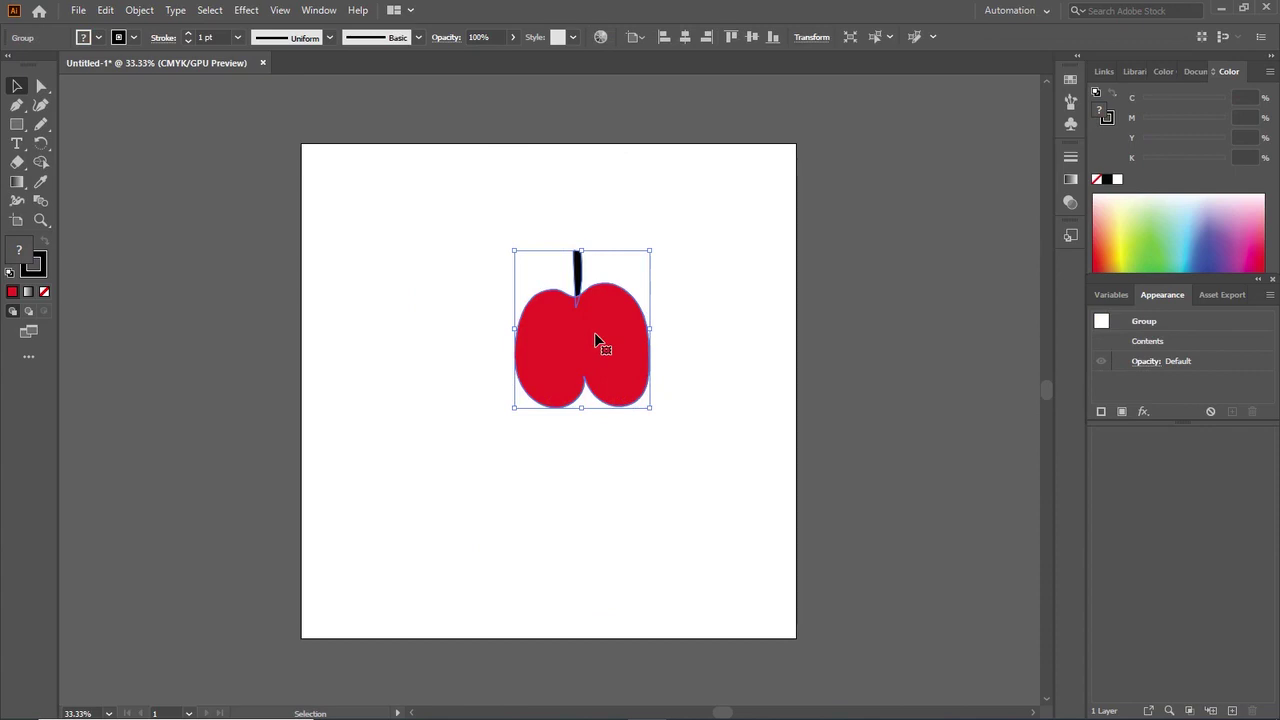
Delete the apple group from the artboard and display the Properties panel
key("Delete")
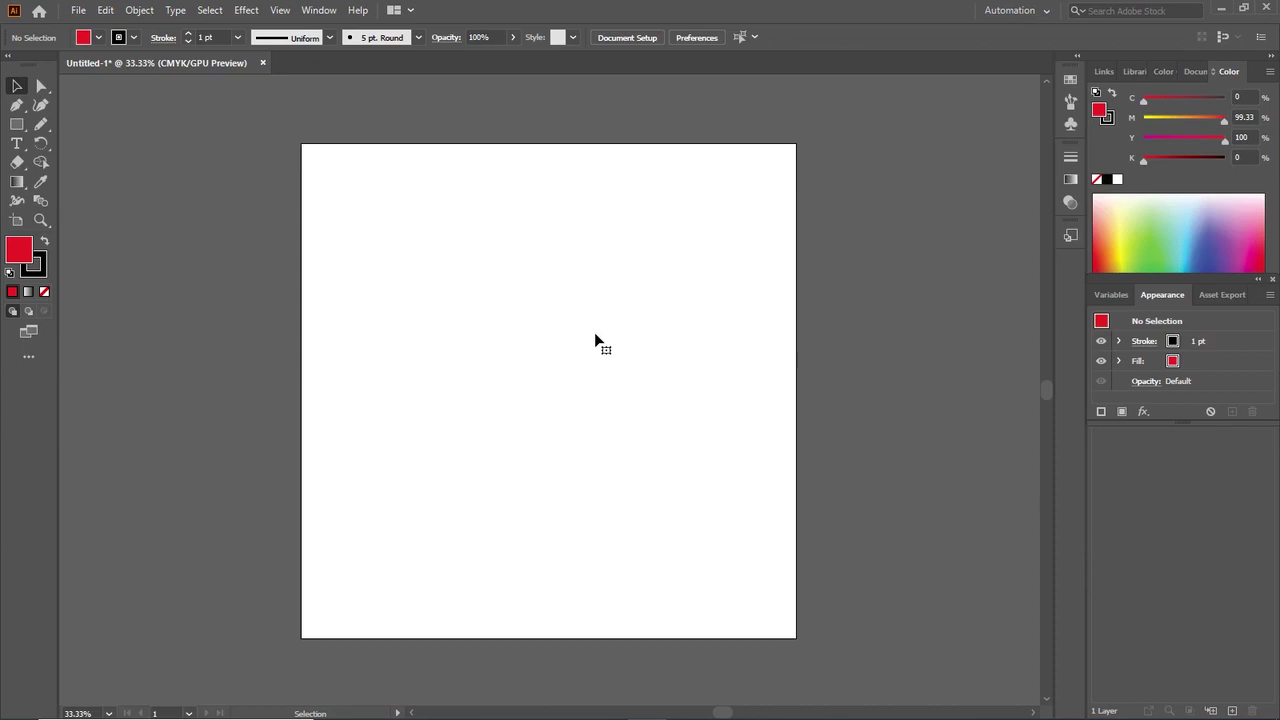
left_click(316, 11)
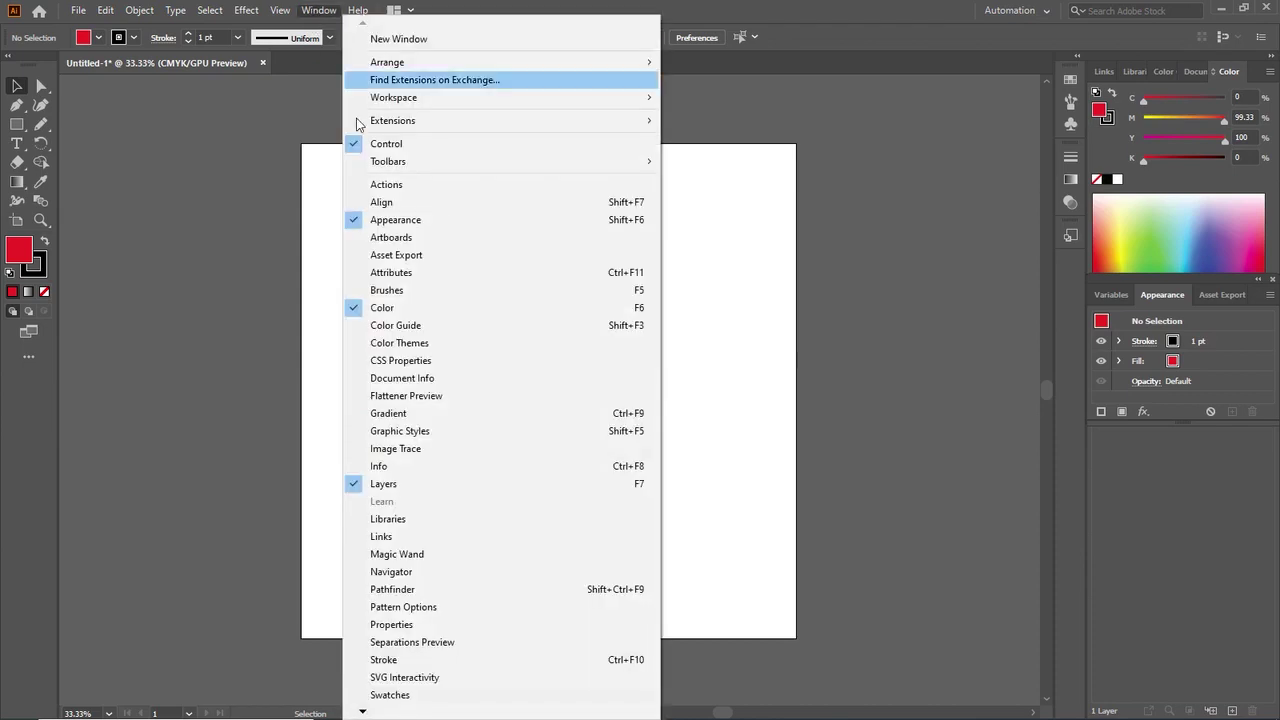
left_click(389, 625)
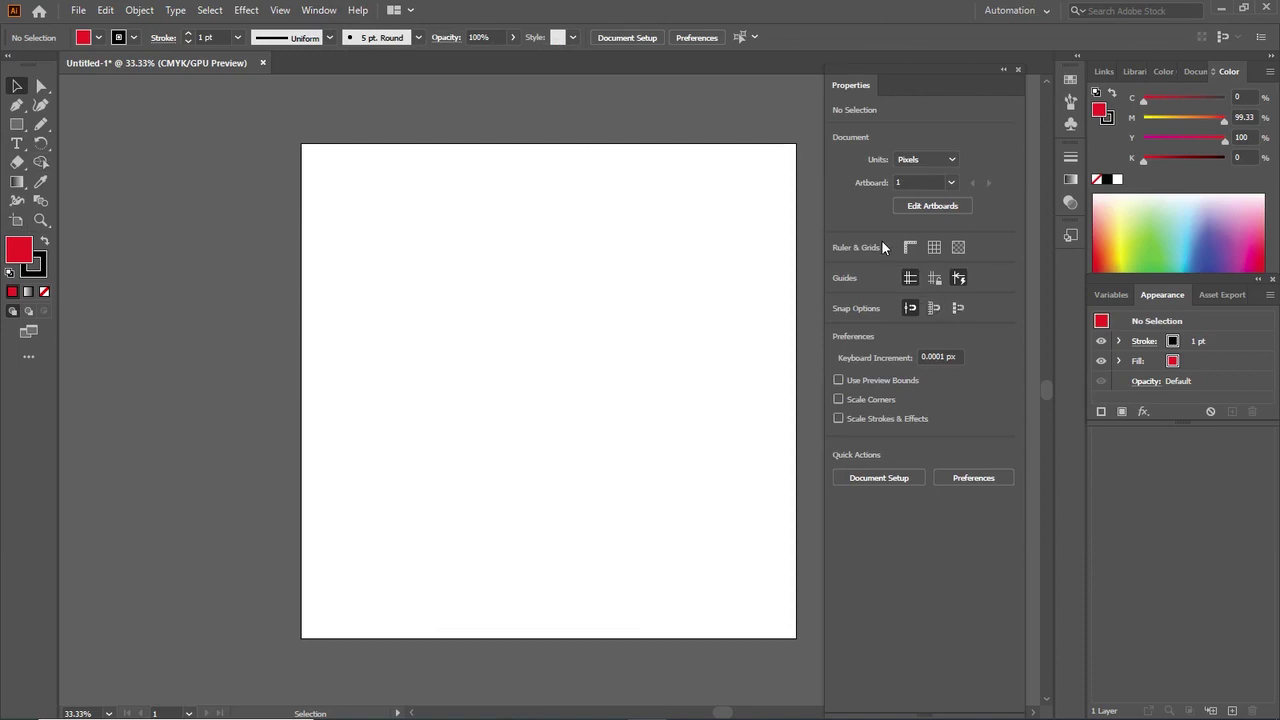
Place "Lorem ipsum" placeholder text in the artboard's upper-left area and set its font size to 24 pt
left_click(16, 146)
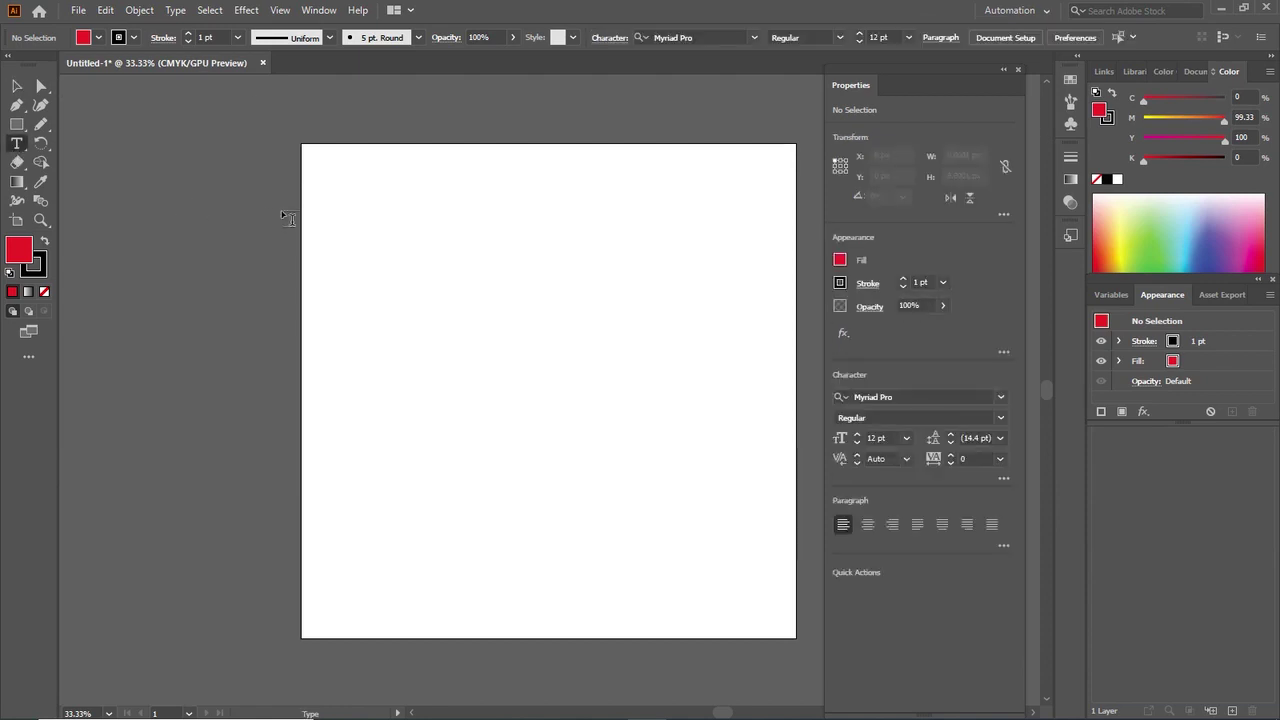
left_click(364, 221)
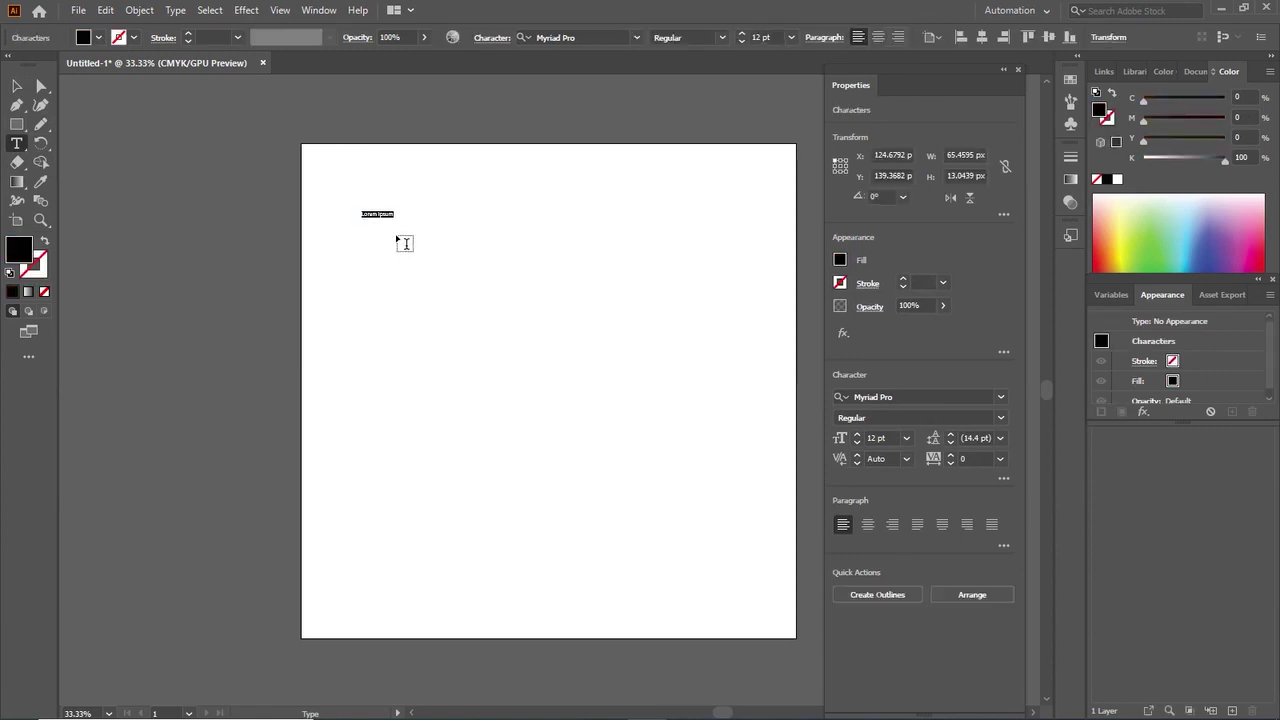
left_click(791, 38)
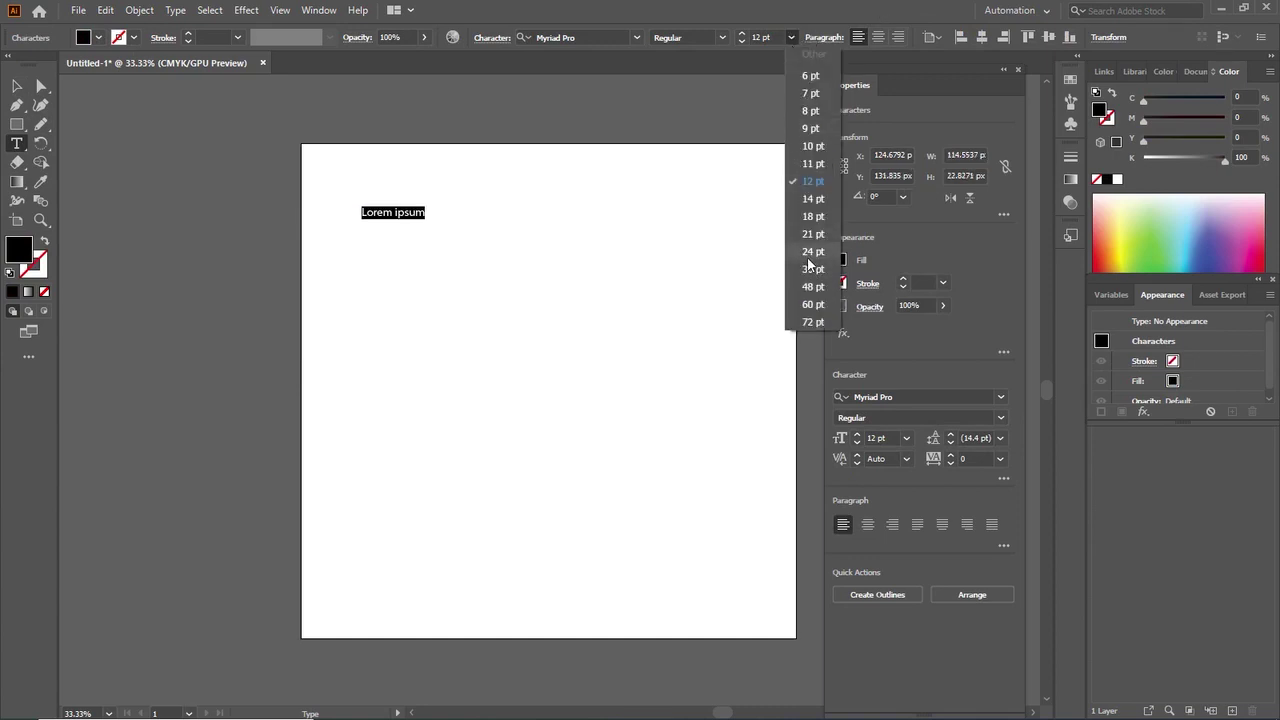
left_click(809, 256)
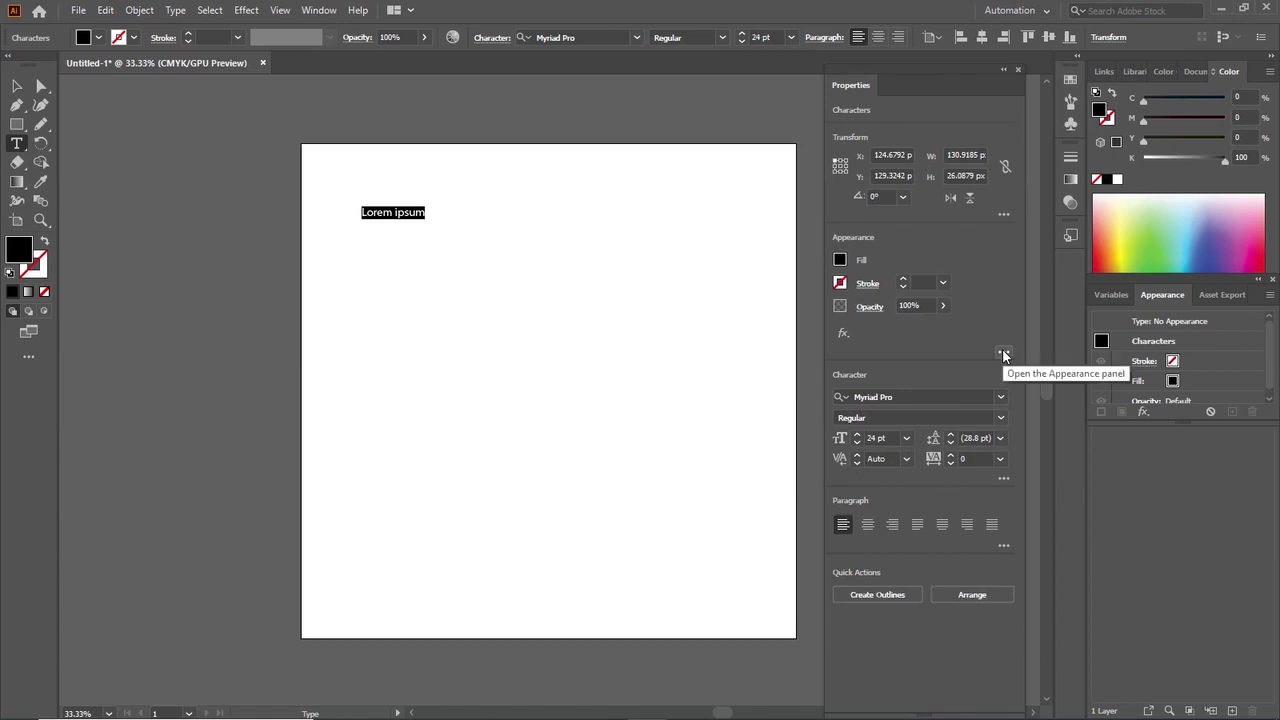
Examine the extended character options for the text and their additional settings, such as All Caps and Superscript
left_click(998, 478)
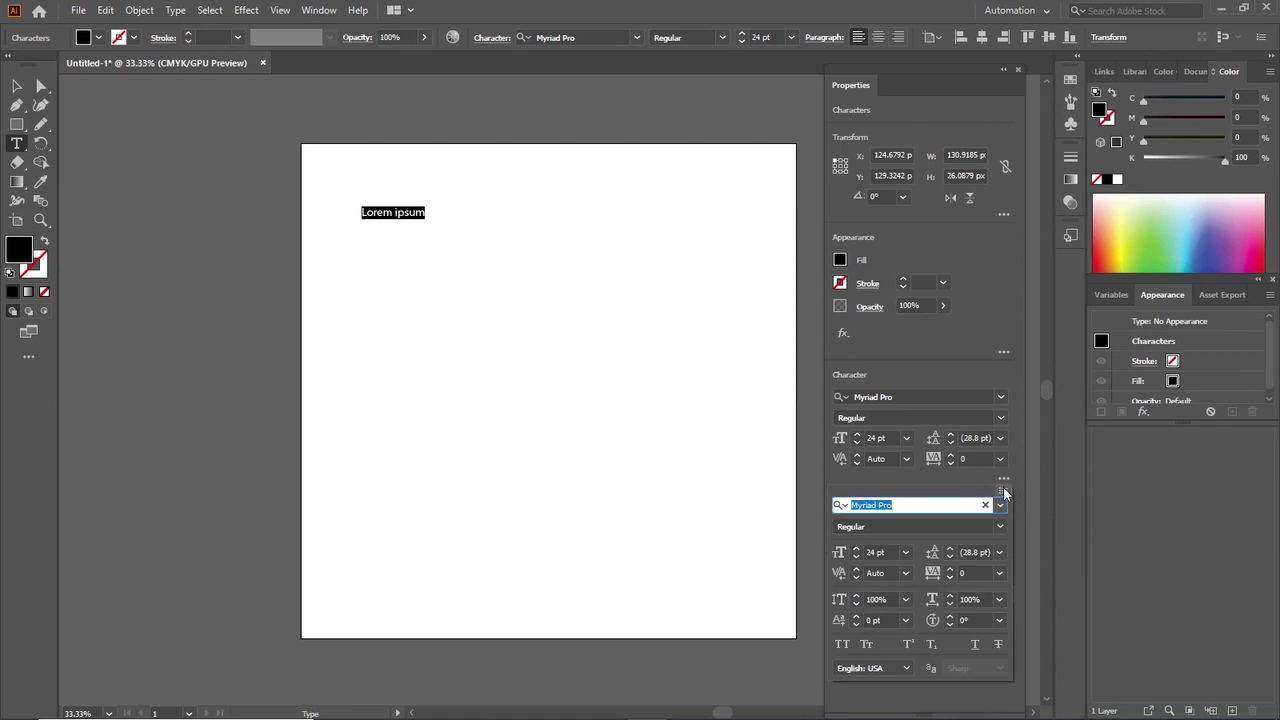
left_click(1003, 491)
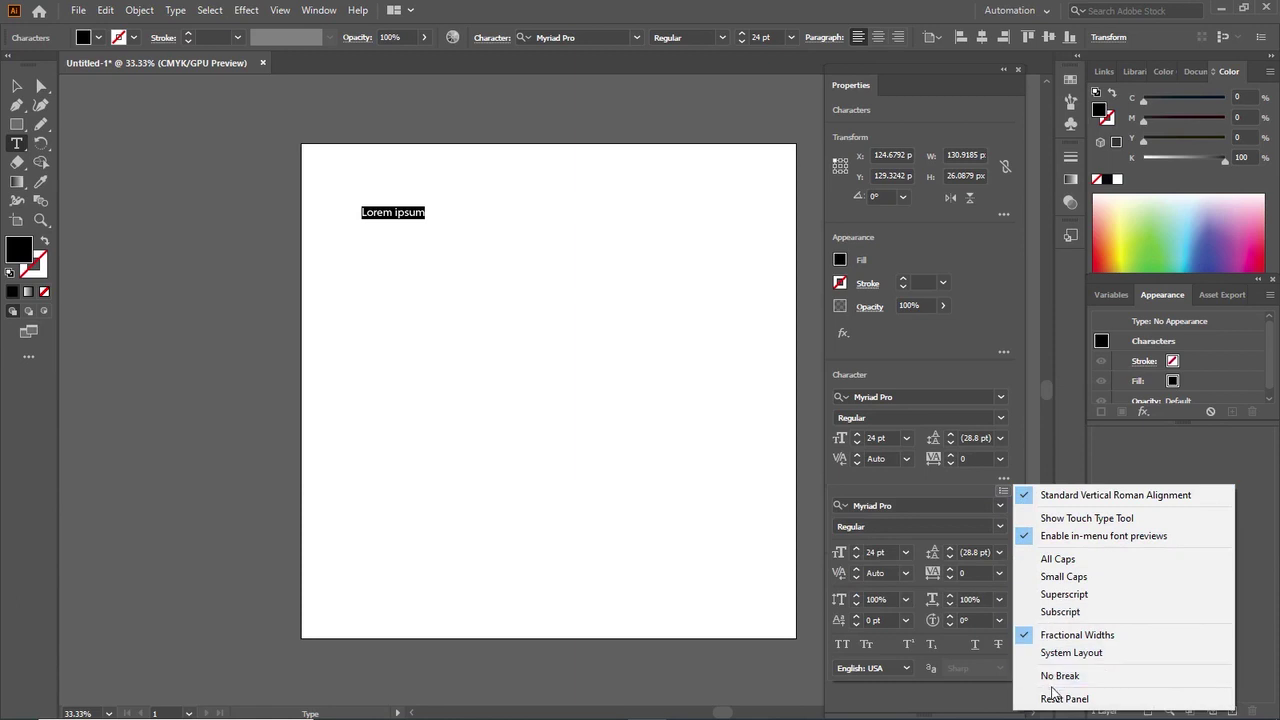
left_click(963, 482)
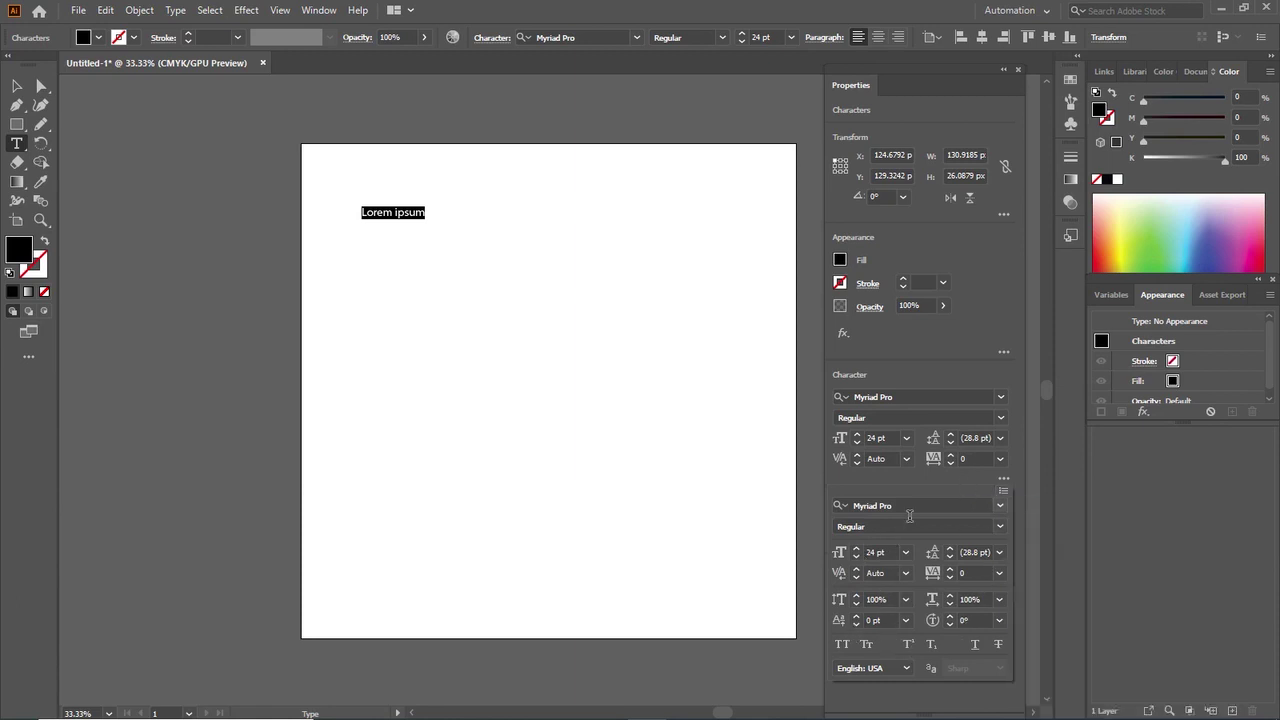
left_click(849, 372)
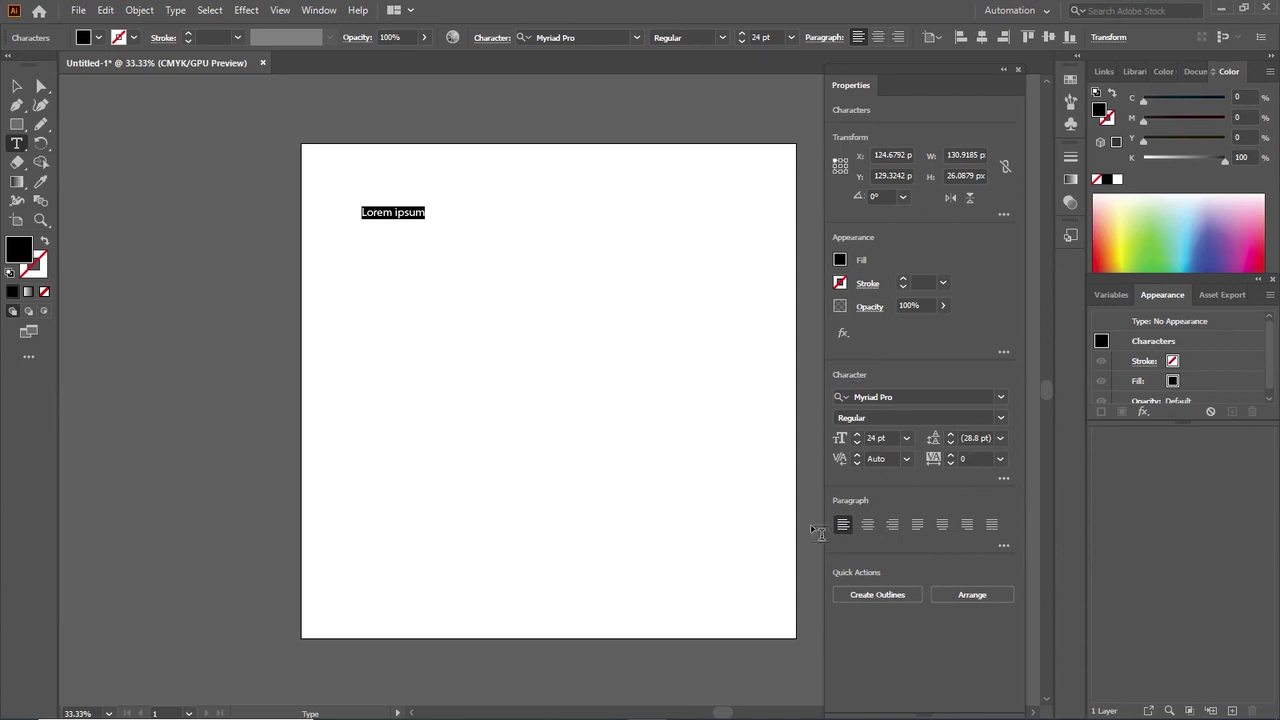
left_click(1004, 480)
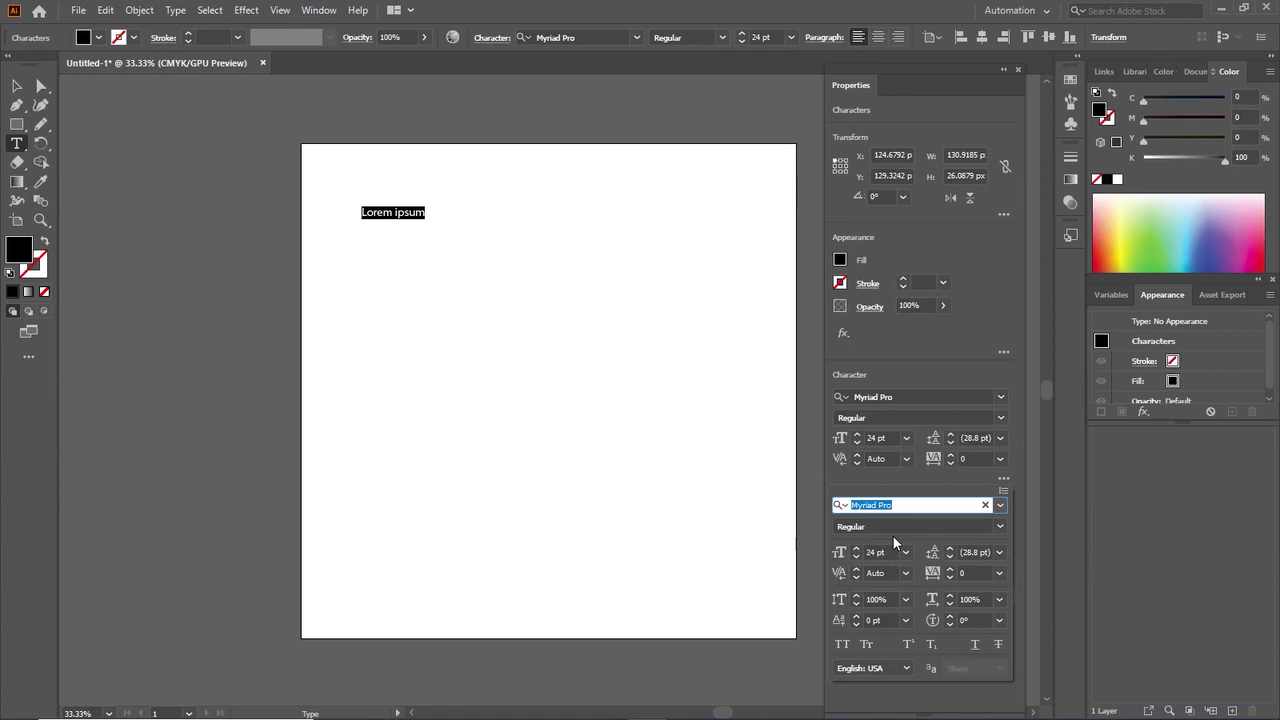
key("BackSpace")
key("Escape")
left_click_drag(386, 177, 432, 256)
key("BackSpace")
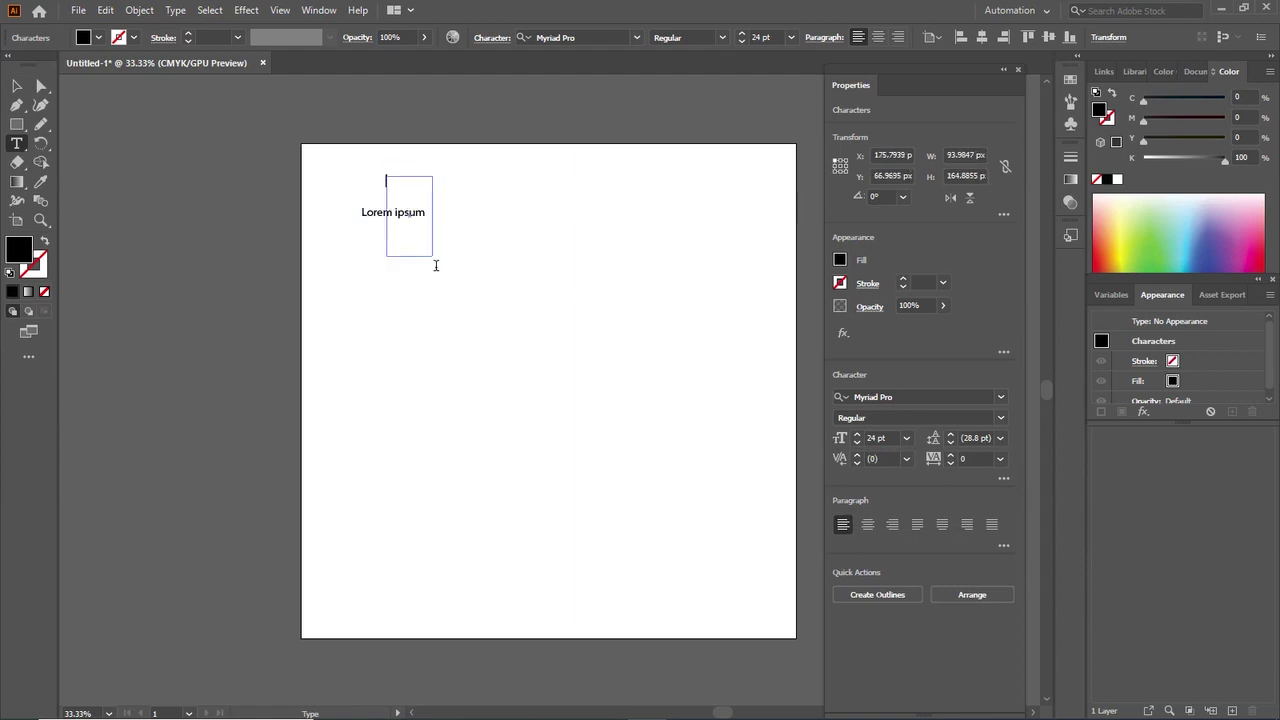
Delete the "Lorem ipsum" text from the artboard
left_click(16, 86)
left_click(352, 250)
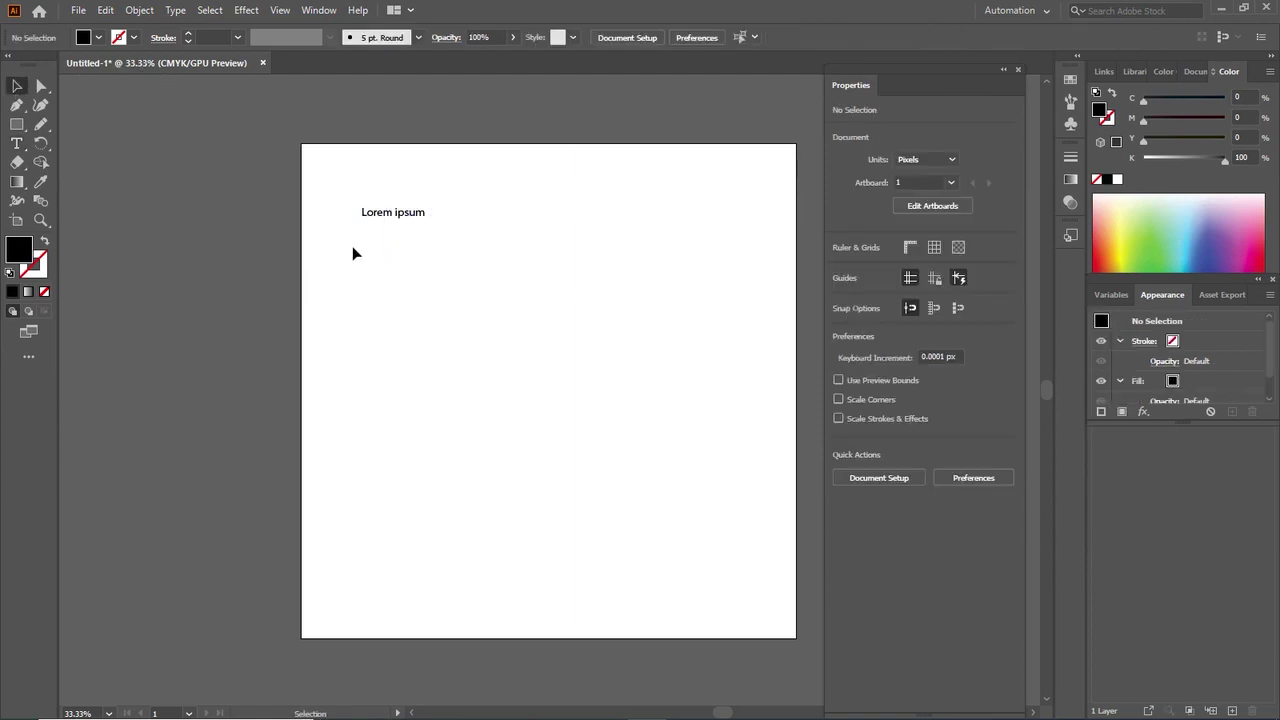
left_click_drag(343, 207, 527, 278)
key("Delete")
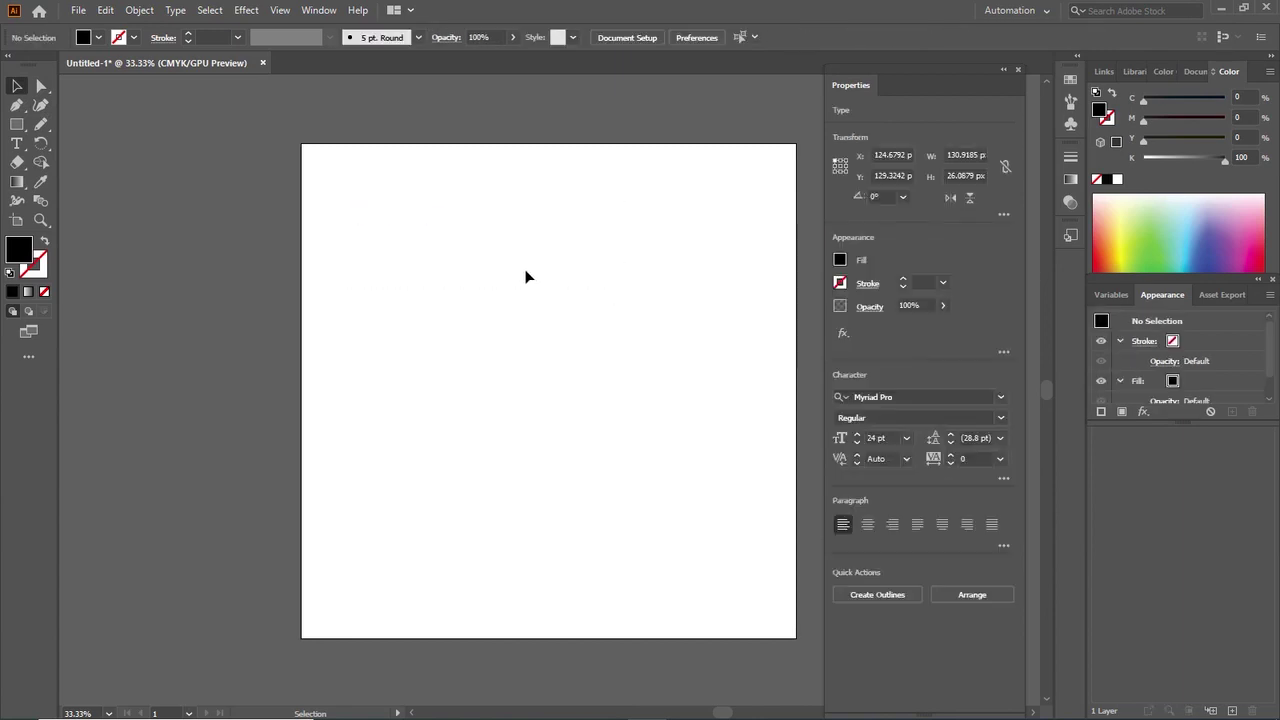
Create a placeholder-text area about 1004 by 458 px across the artboard's upper part and right-align its paragraphs
left_click(17, 145)
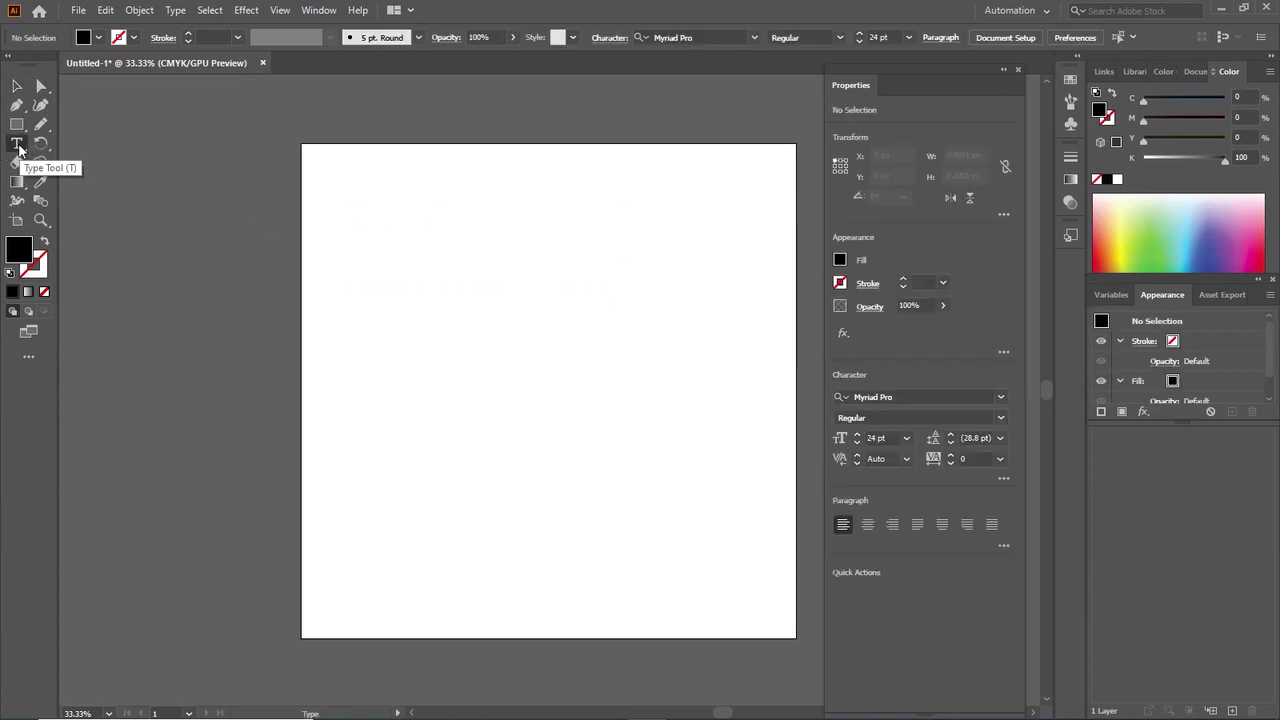
left_click_drag(316, 162, 789, 377)
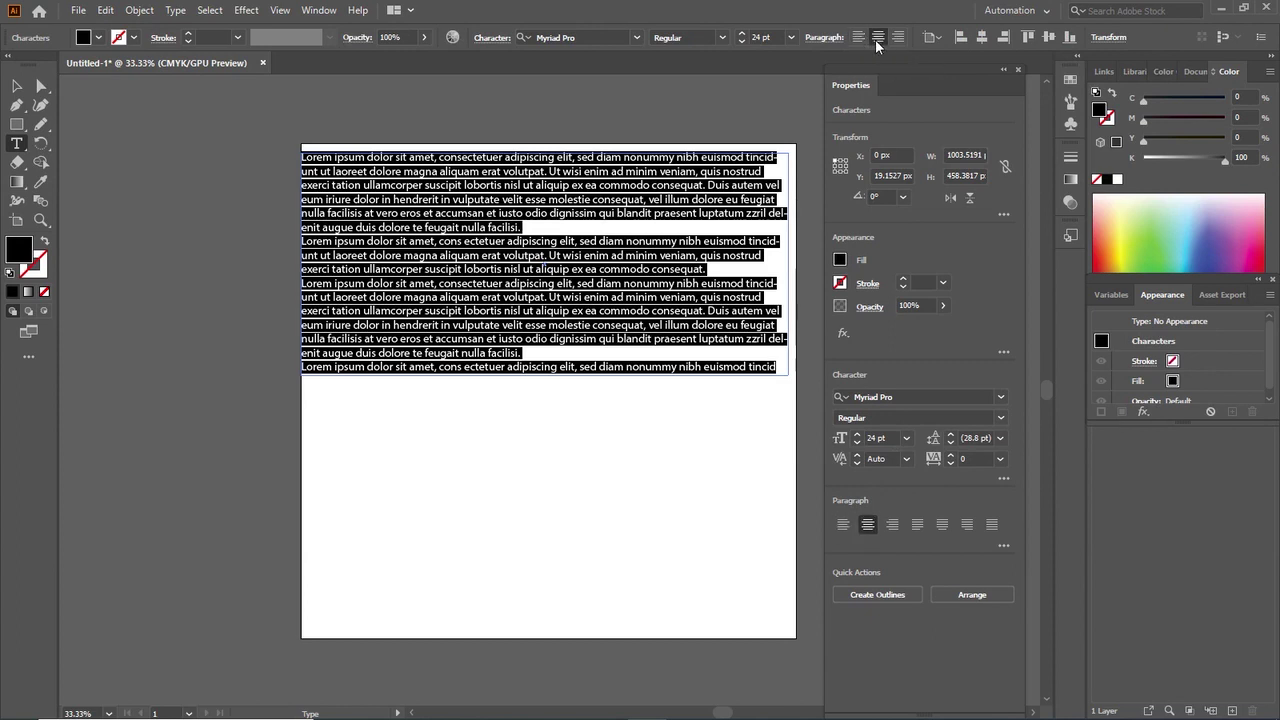
left_click(877, 39)
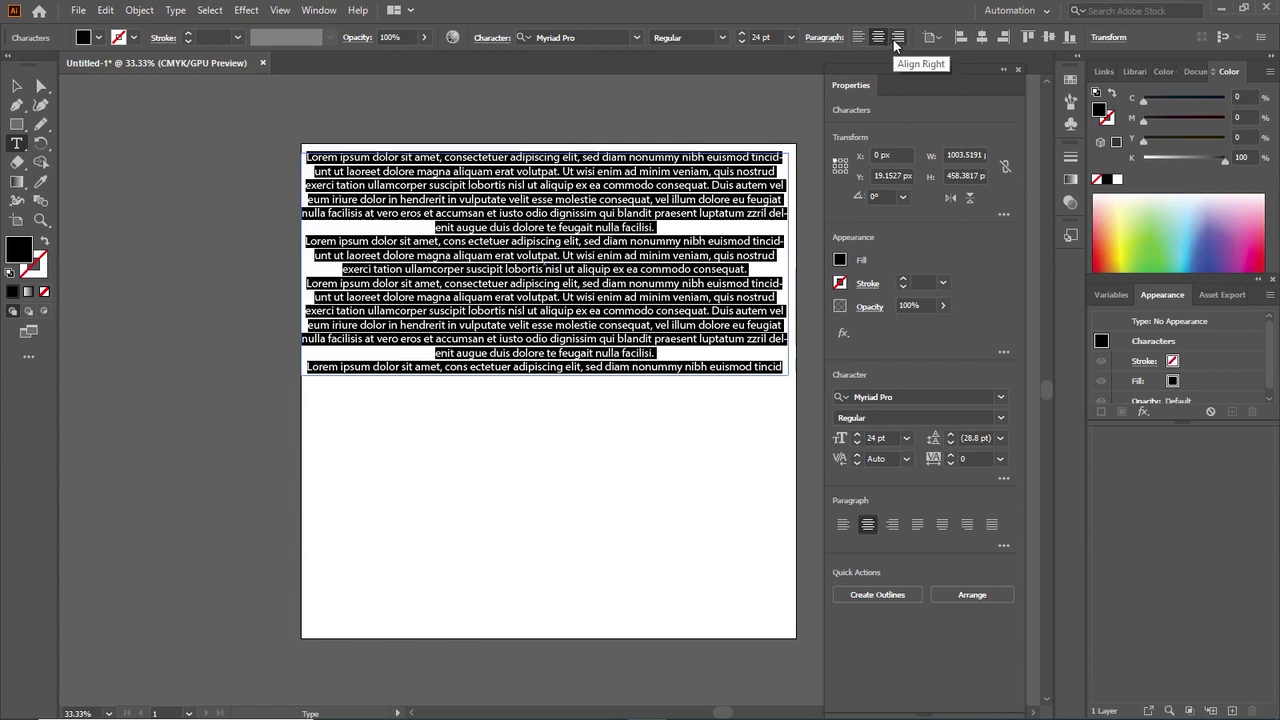
left_click(896, 41)
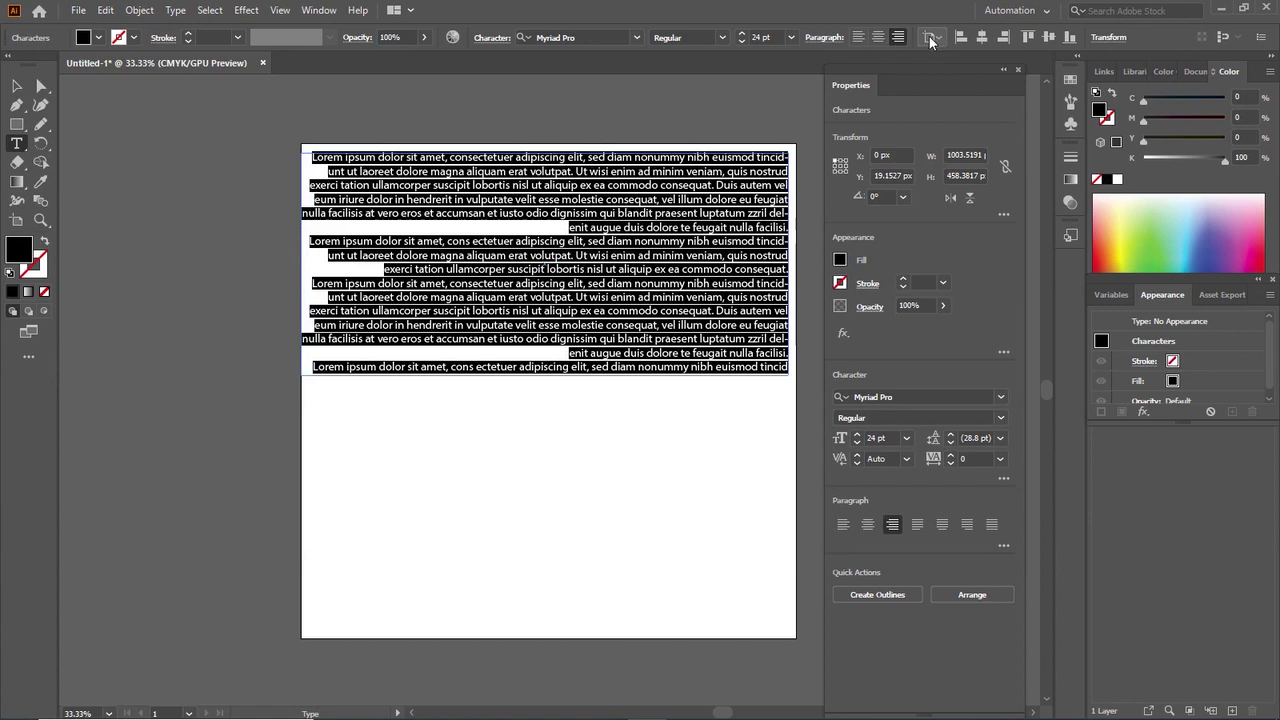
Align the text area to the artboard's left edge and switch the alignment reference to Align to Selection
left_click(930, 40)
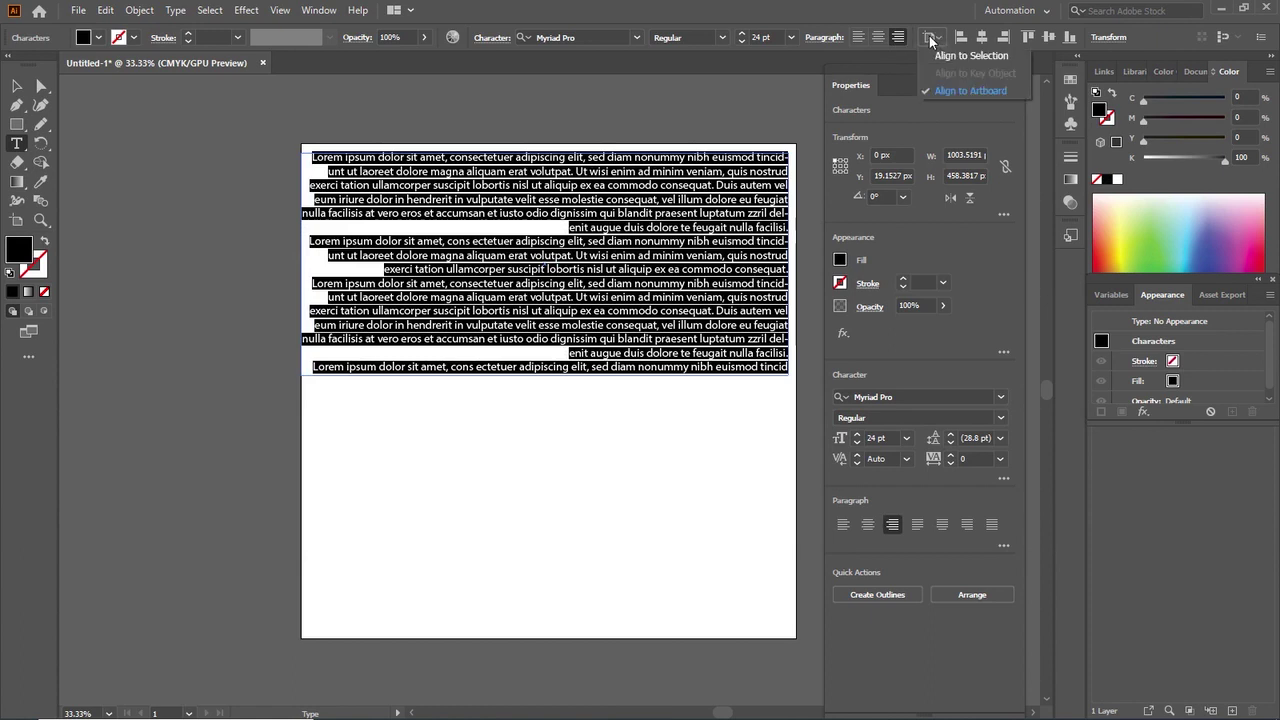
left_click(951, 90)
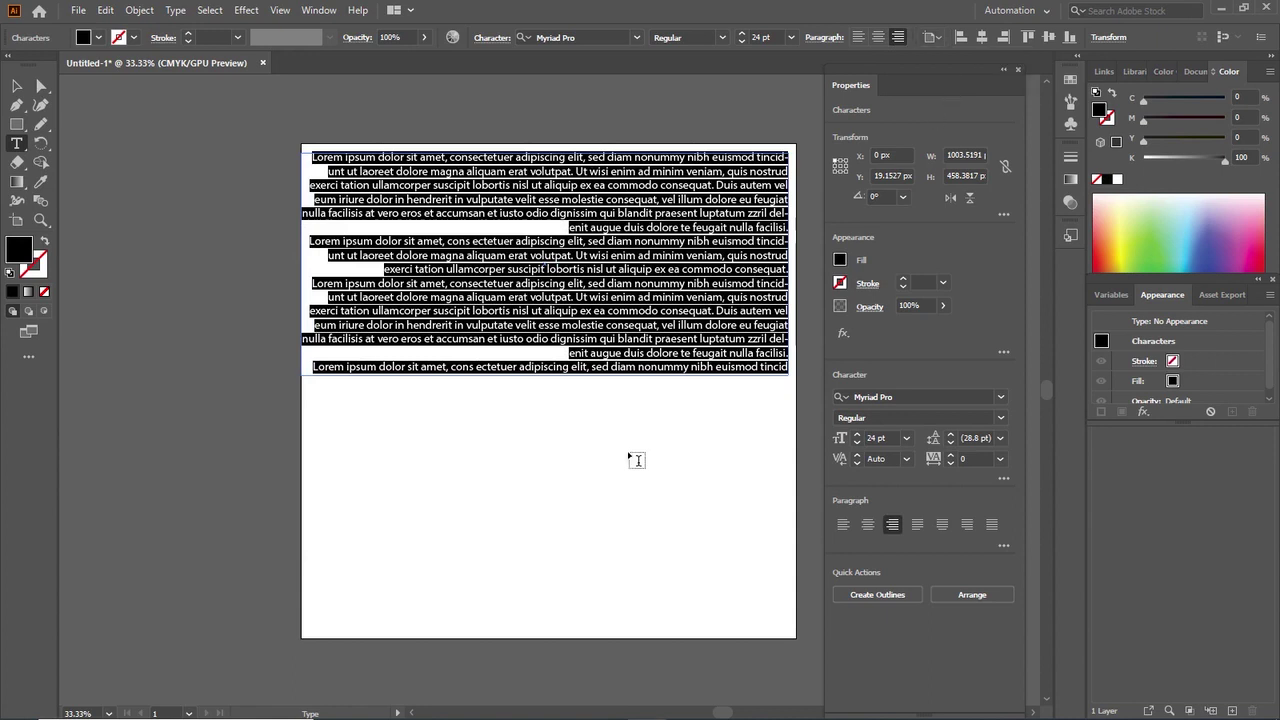
left_click(960, 40)
left_click(932, 38)
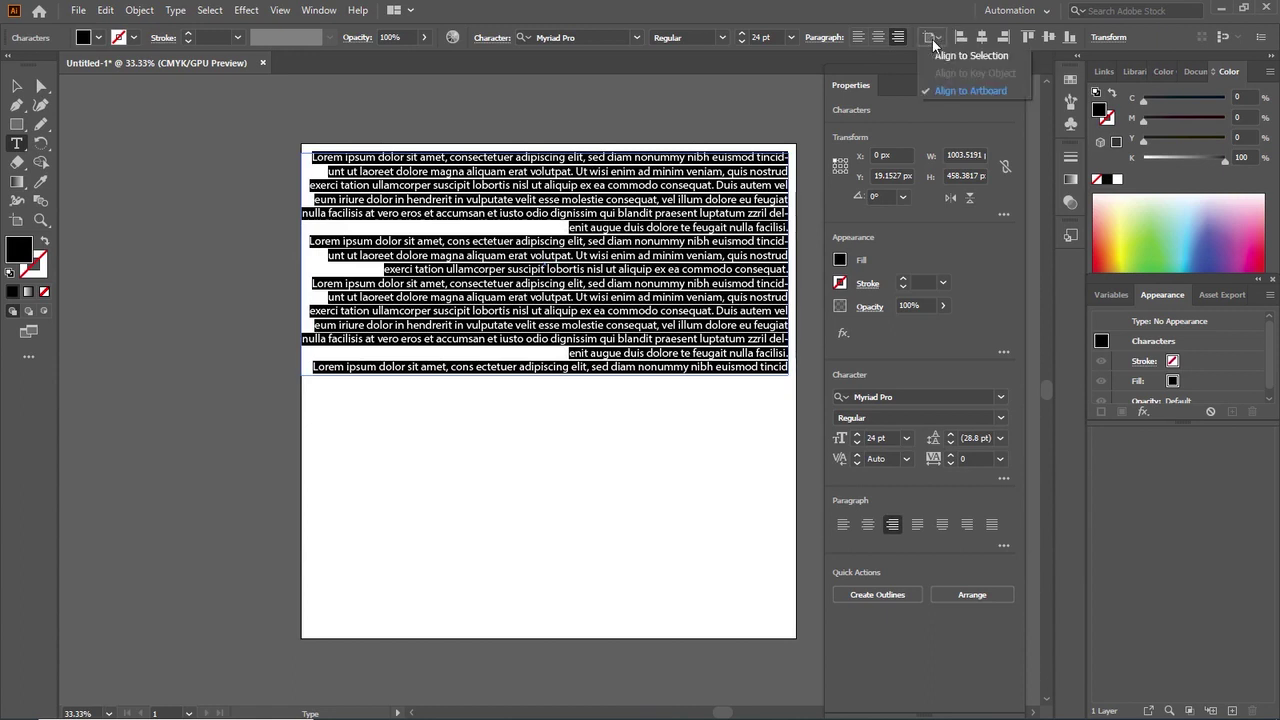
left_click(941, 58)
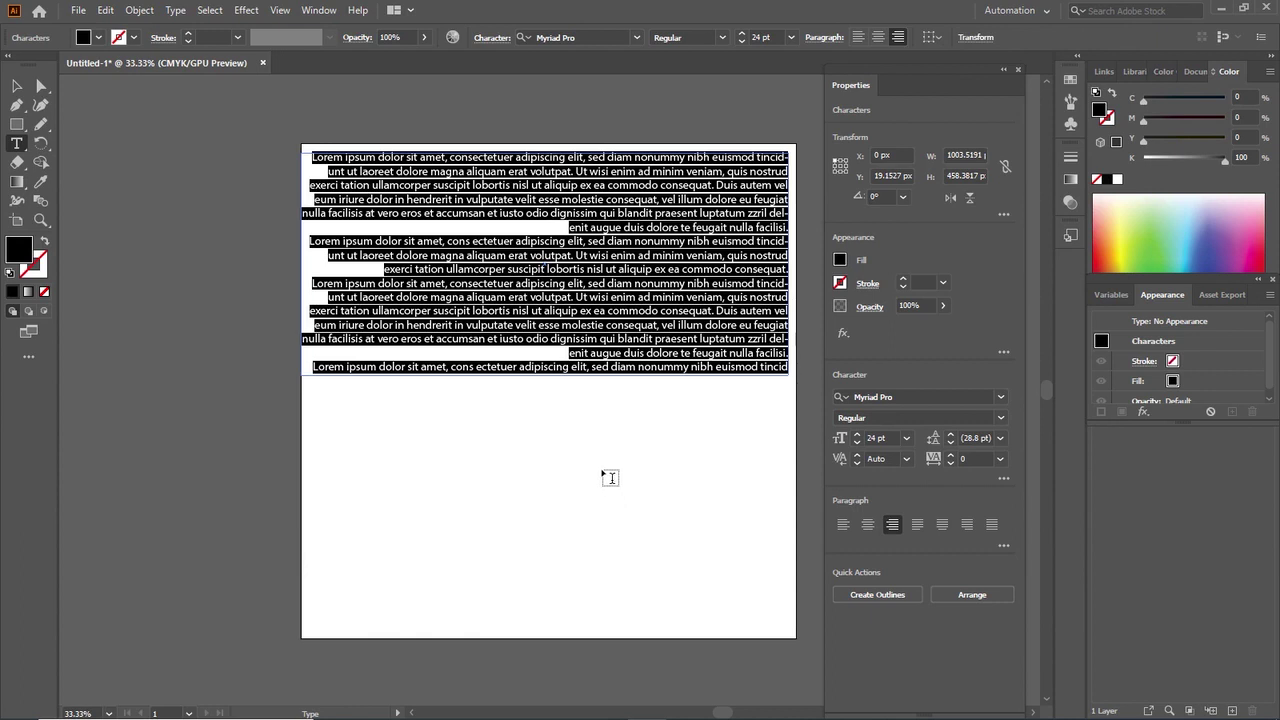
Warp the text area with the Arc style, vertical orientation and a bend of -56%
left_click(16, 86)
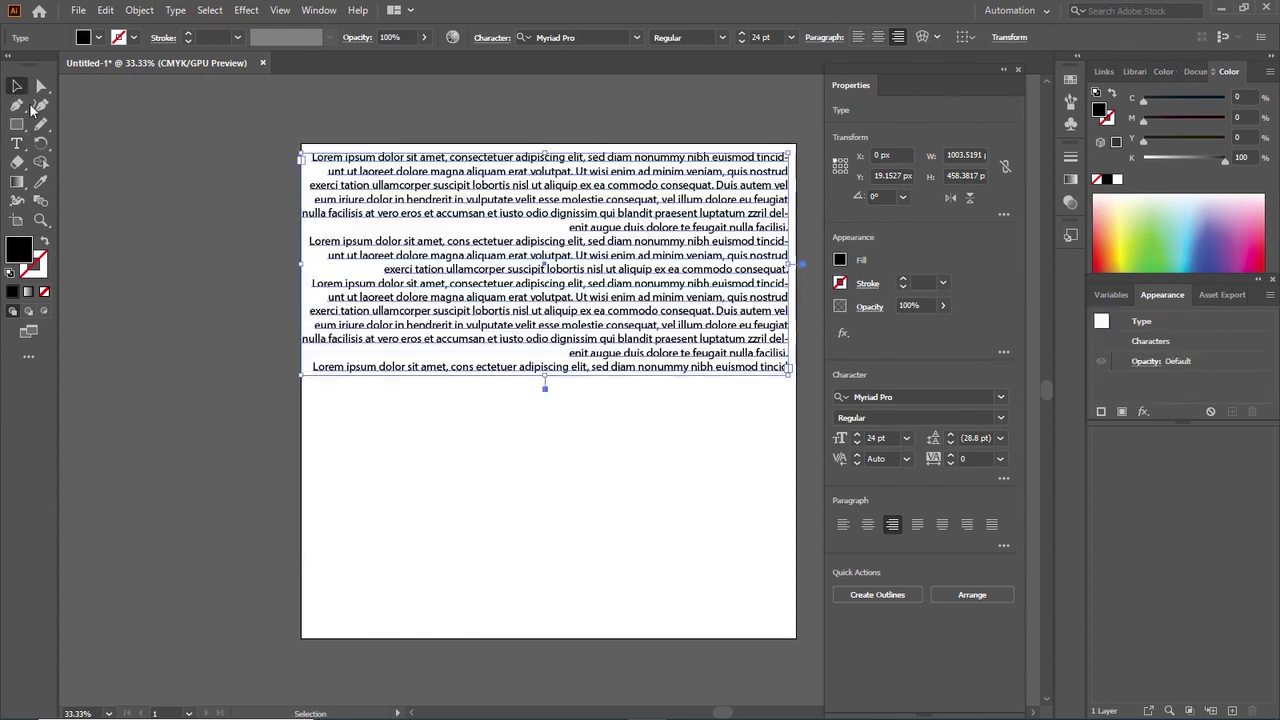
left_click(510, 533)
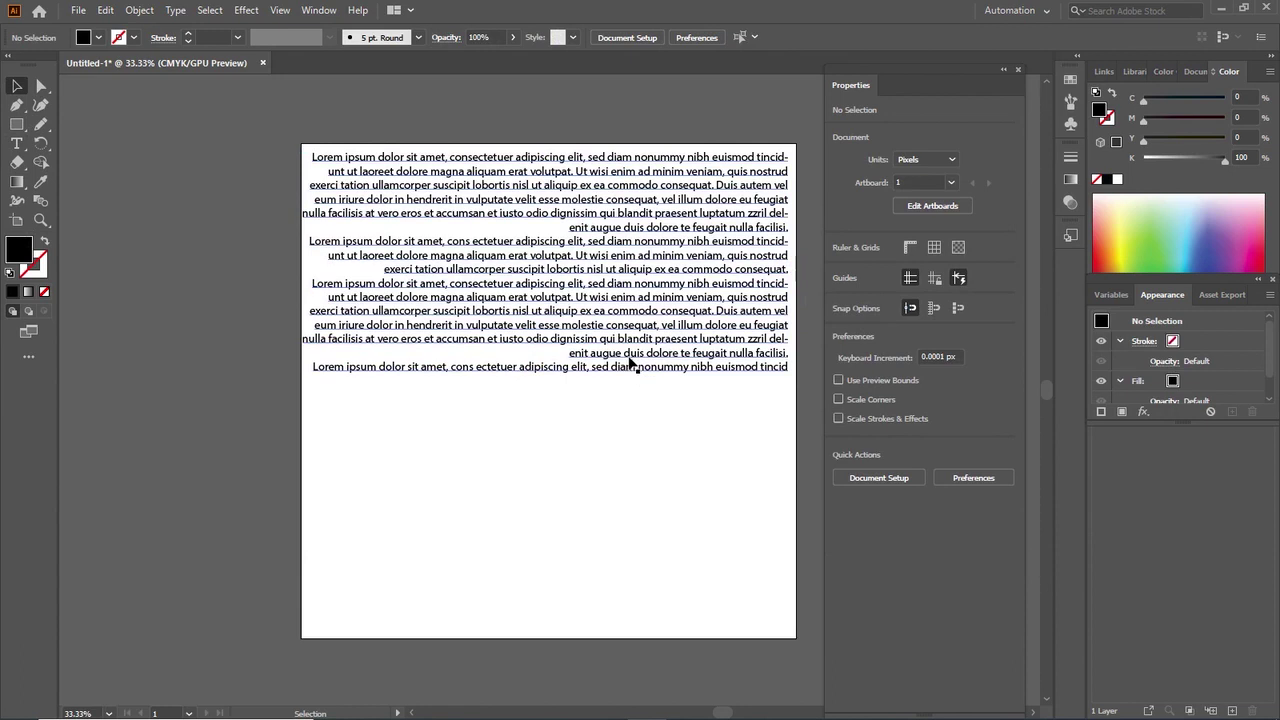
left_click(628, 364)
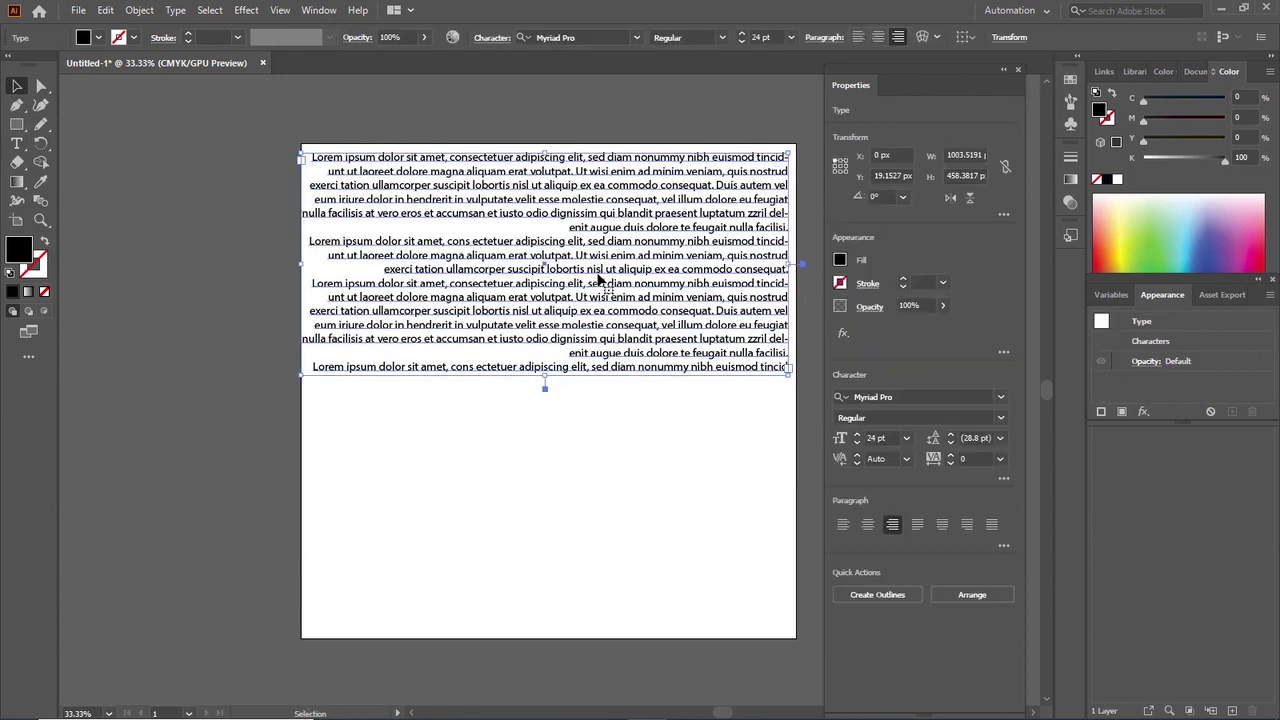
left_click(932, 40)
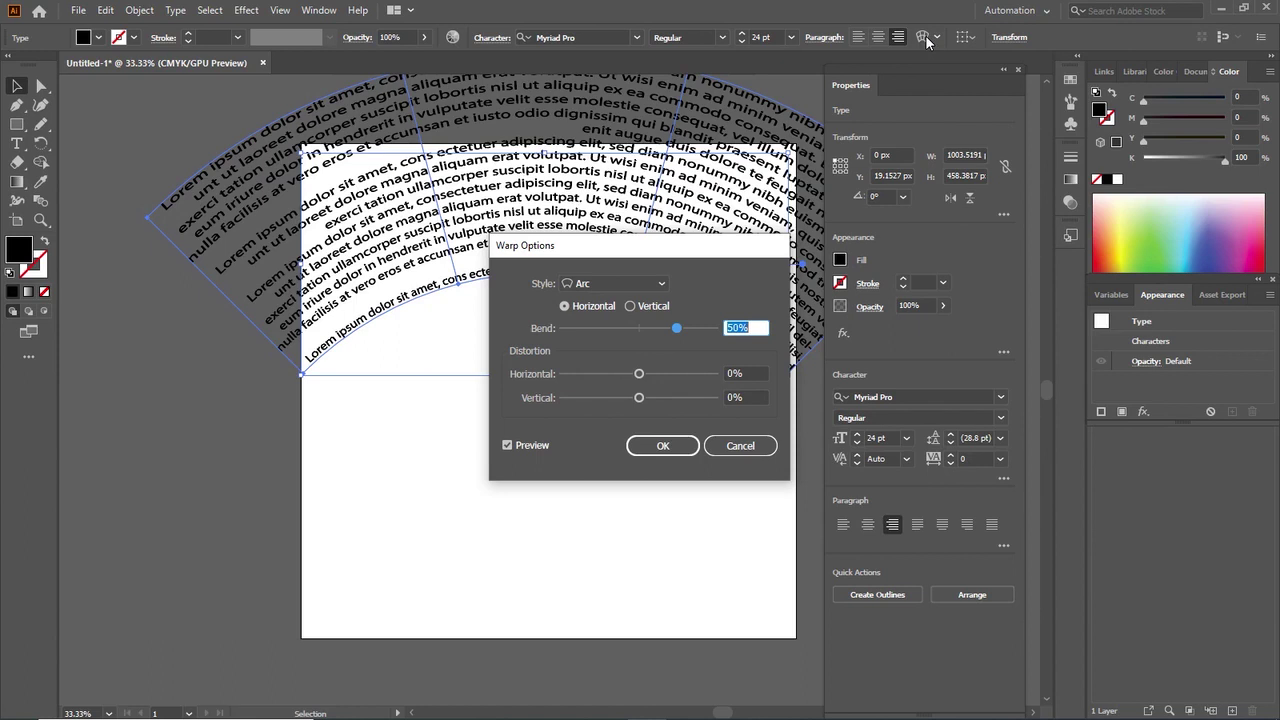
left_click(630, 306)
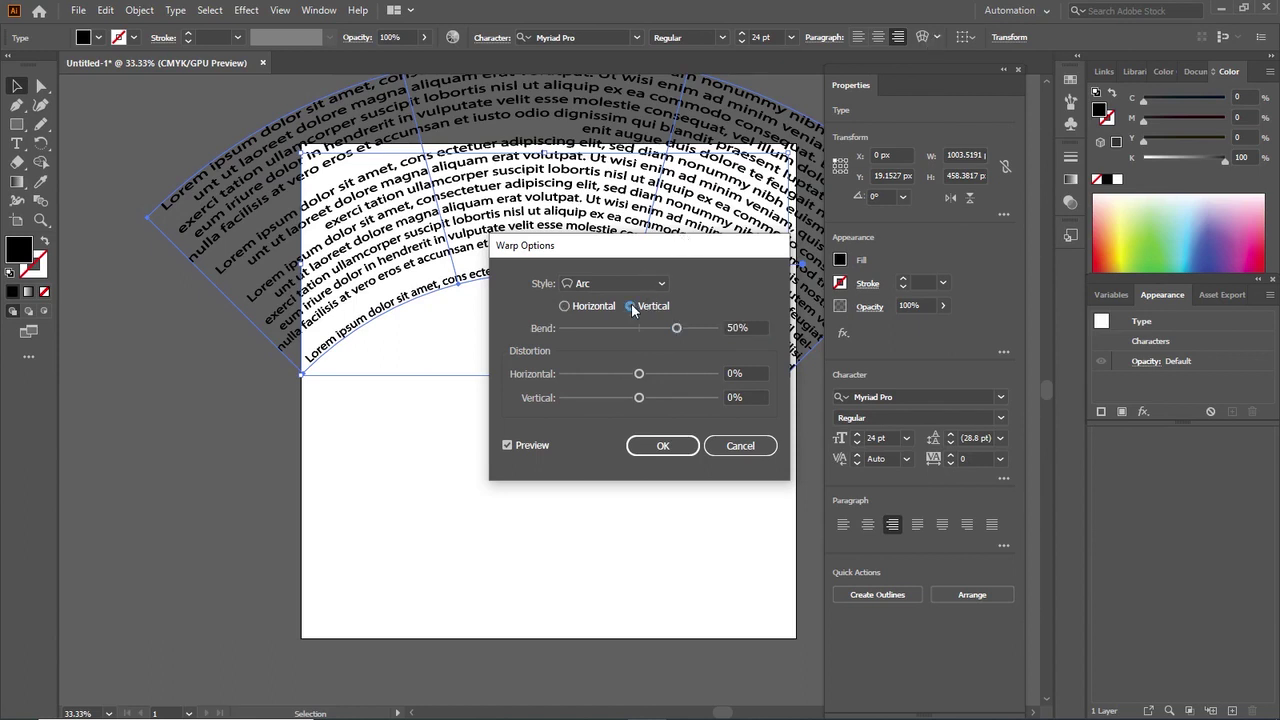
left_click(569, 329)
left_click_drag(580, 337, 596, 333)
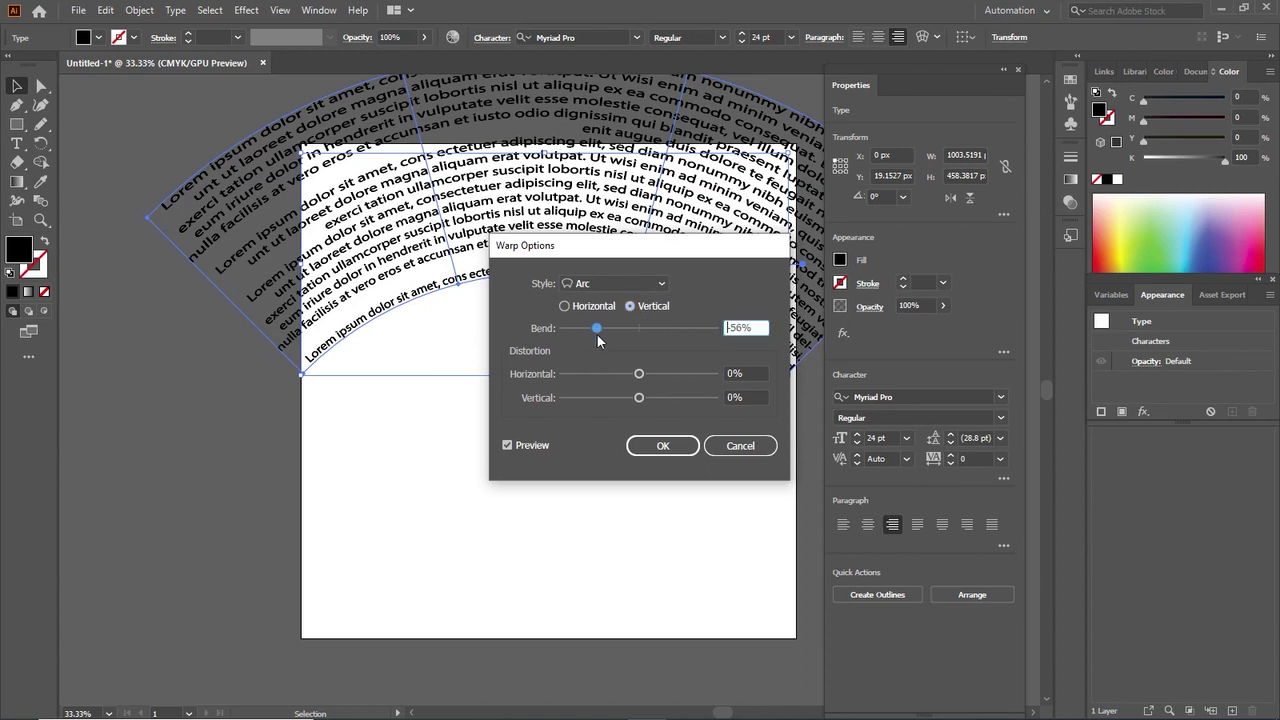
left_click(662, 445)
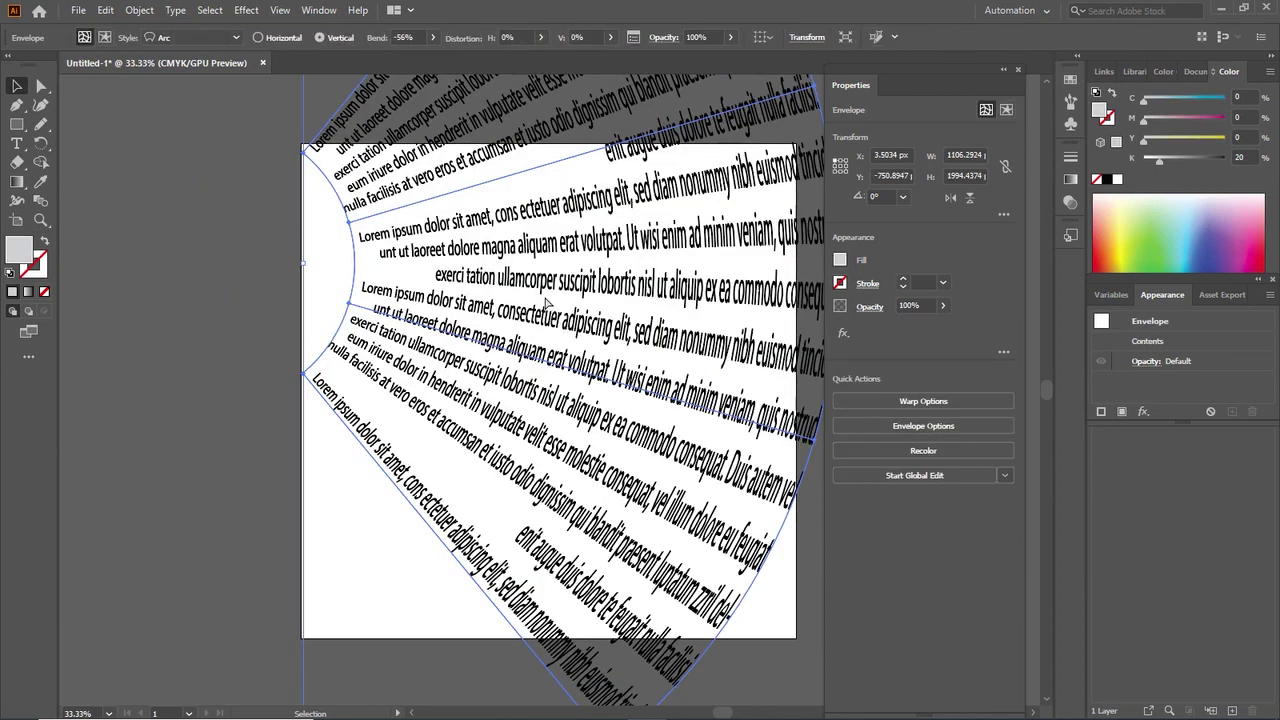
Undo the text warp and preview the same warp settings again without applying them
key("ctrl+z")
left_click(546, 300)
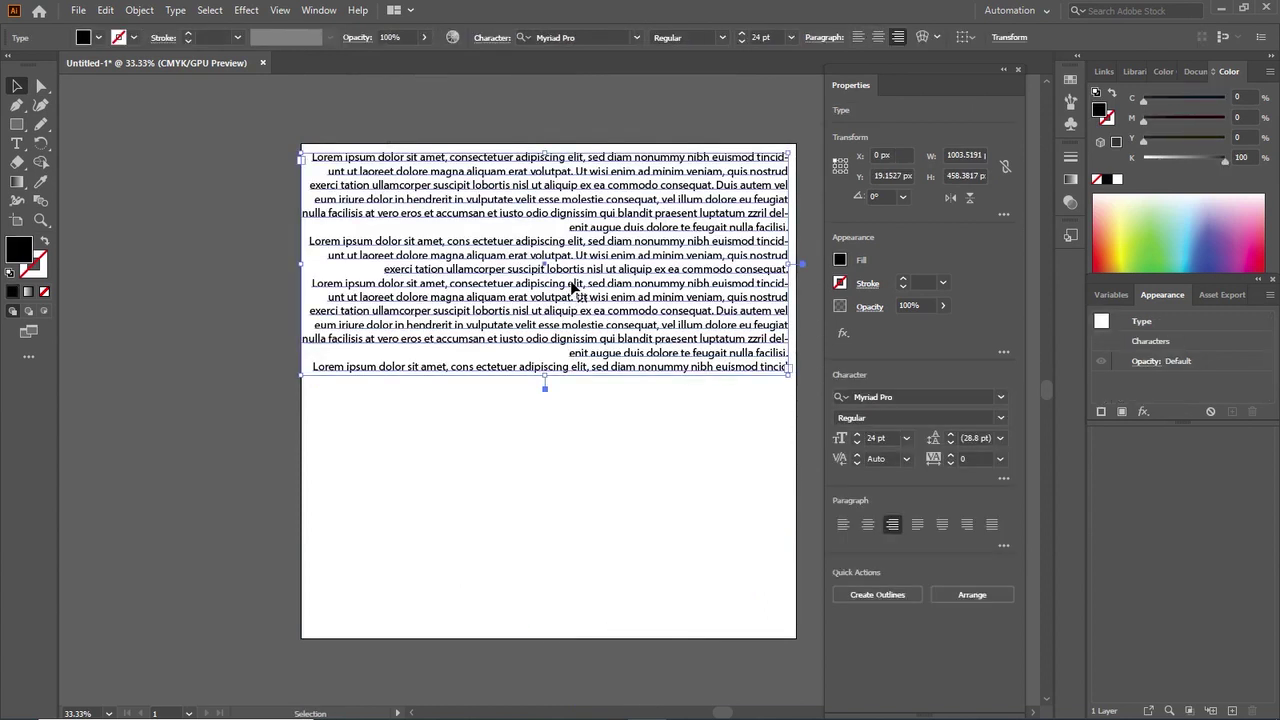
left_click(923, 37)
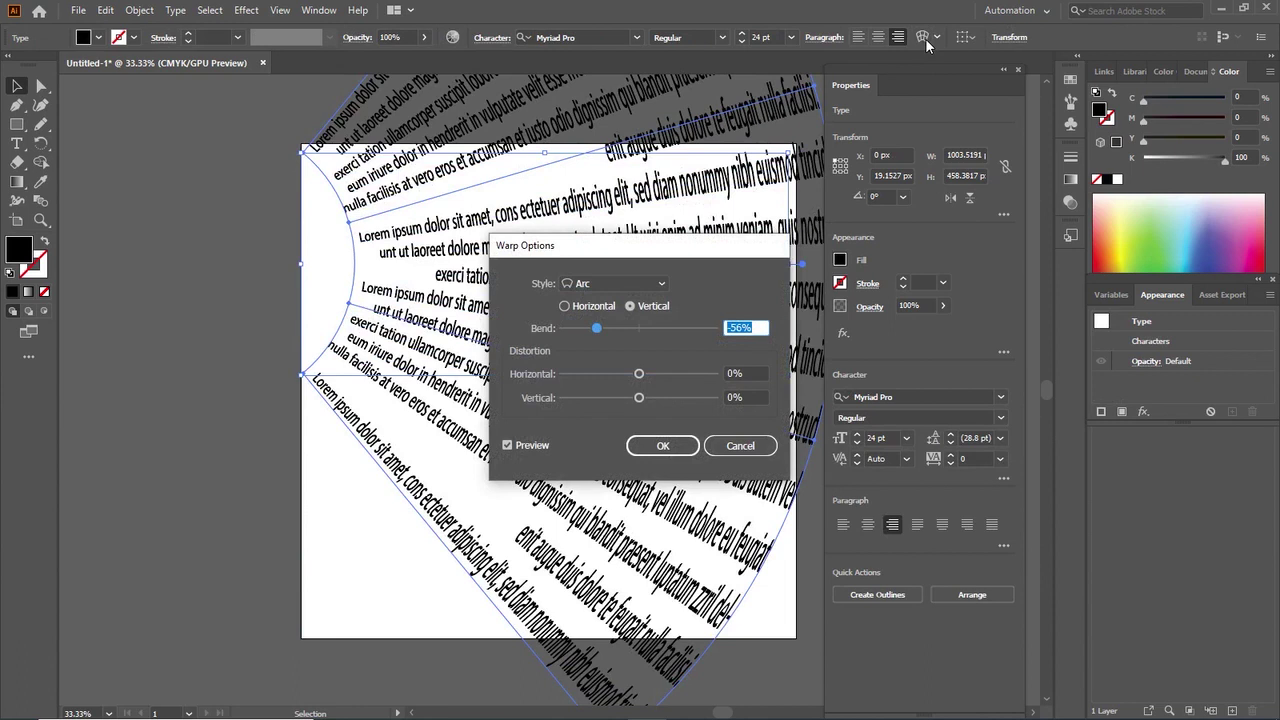
left_click(507, 445)
left_click(507, 445)
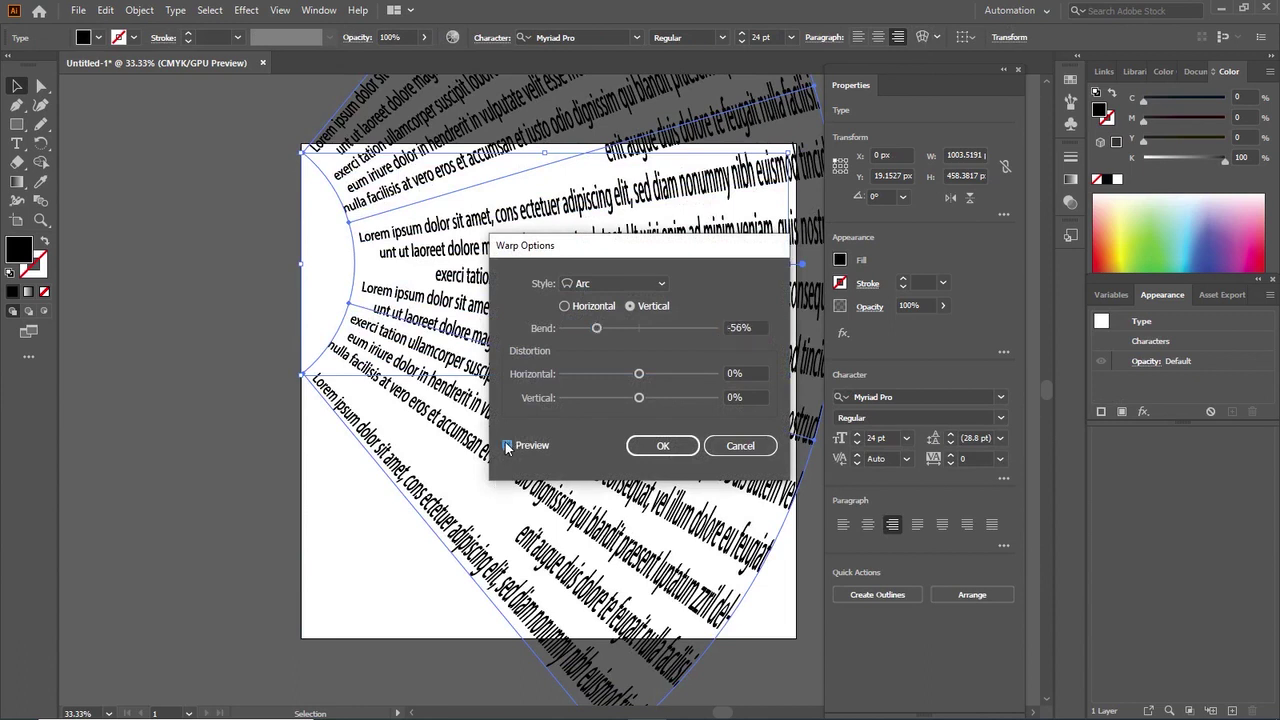
left_click(745, 444)
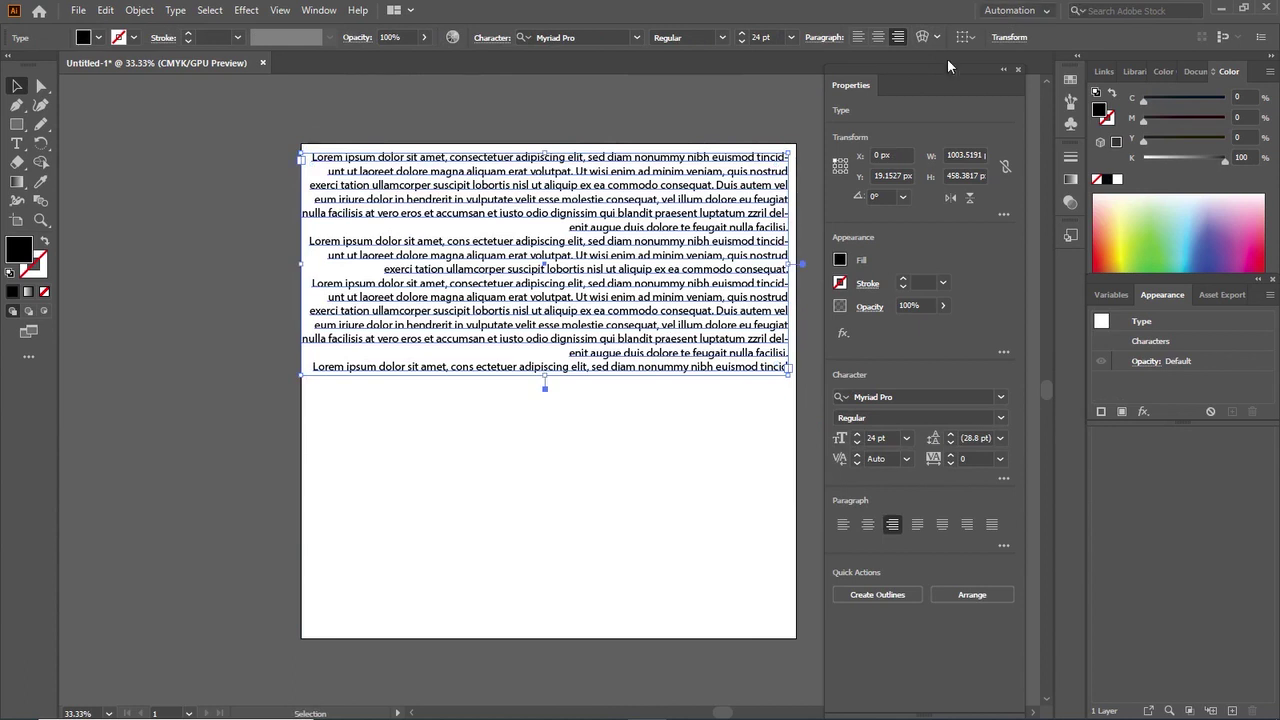
Set the text area's alignment reference to Align to Artboard and deselect the text
left_click(968, 39)
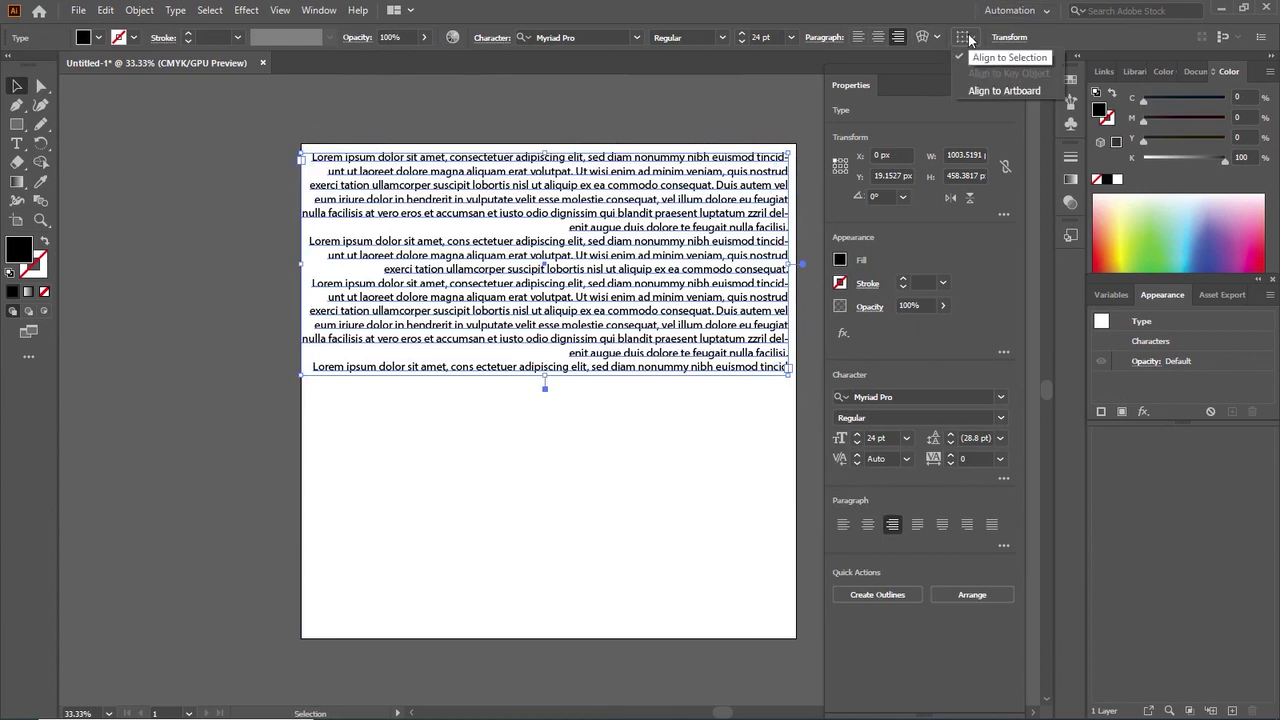
left_click(974, 91)
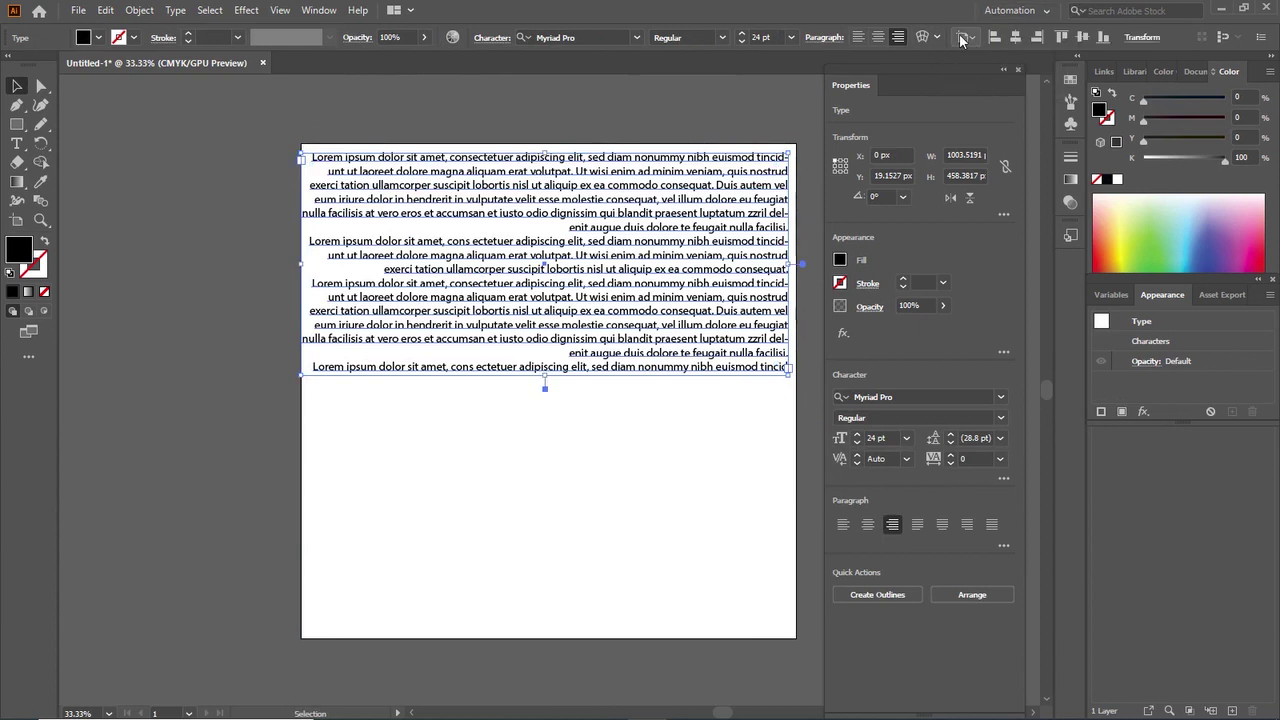
left_click(968, 39)
left_click(968, 96)
left_click(407, 508)
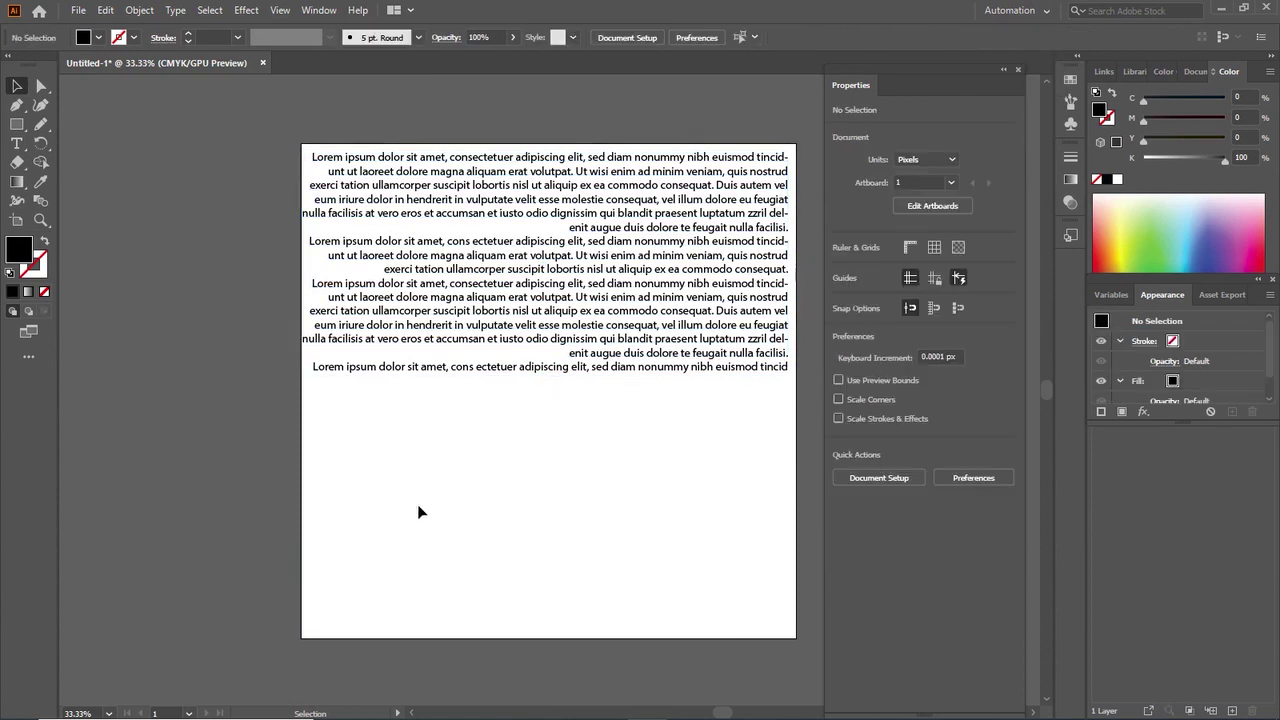
Align the text area to the artboard's horizontal center, followed by its right edge
left_click(754, 37)
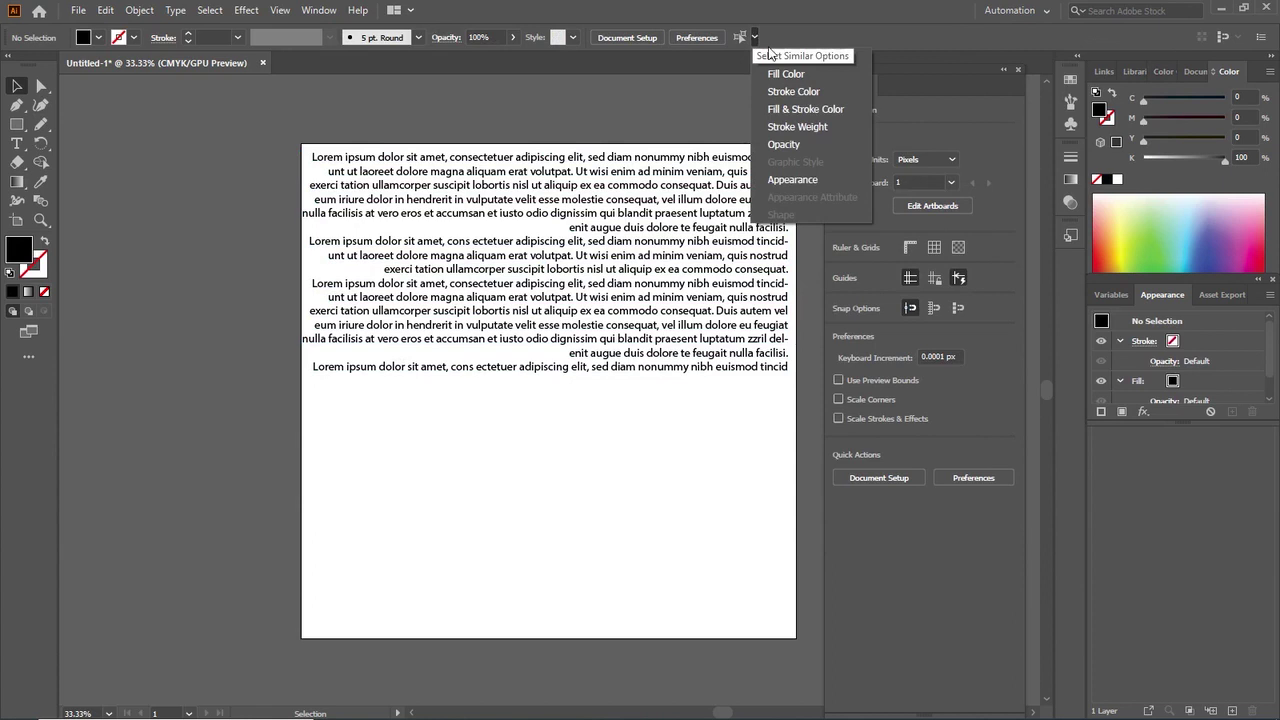
left_click(677, 371)
left_click(655, 300)
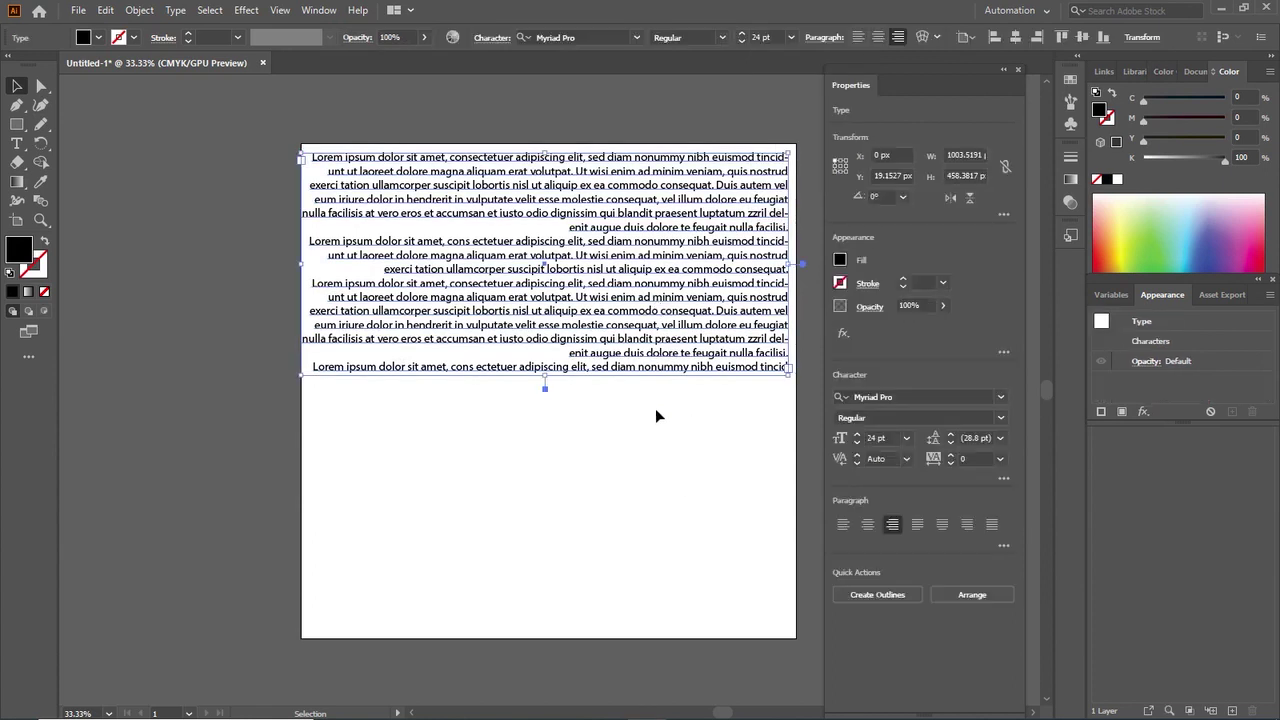
left_click(1016, 37)
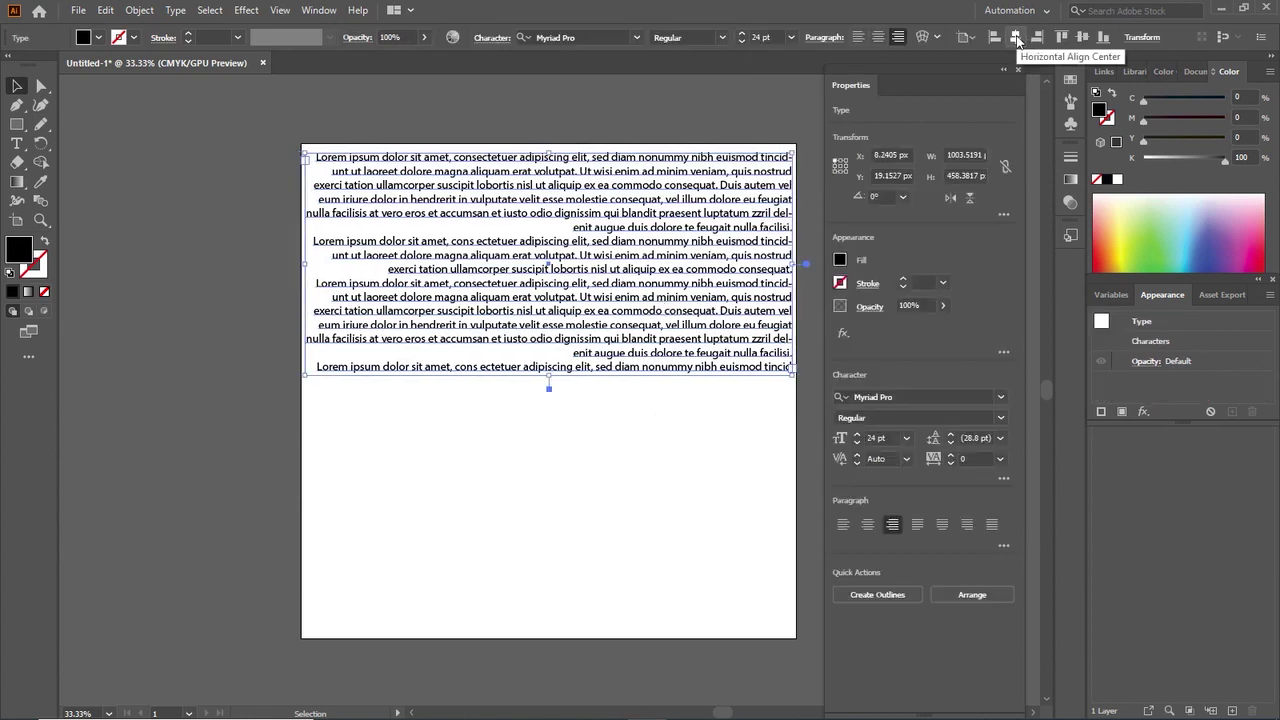
left_click(1036, 37)
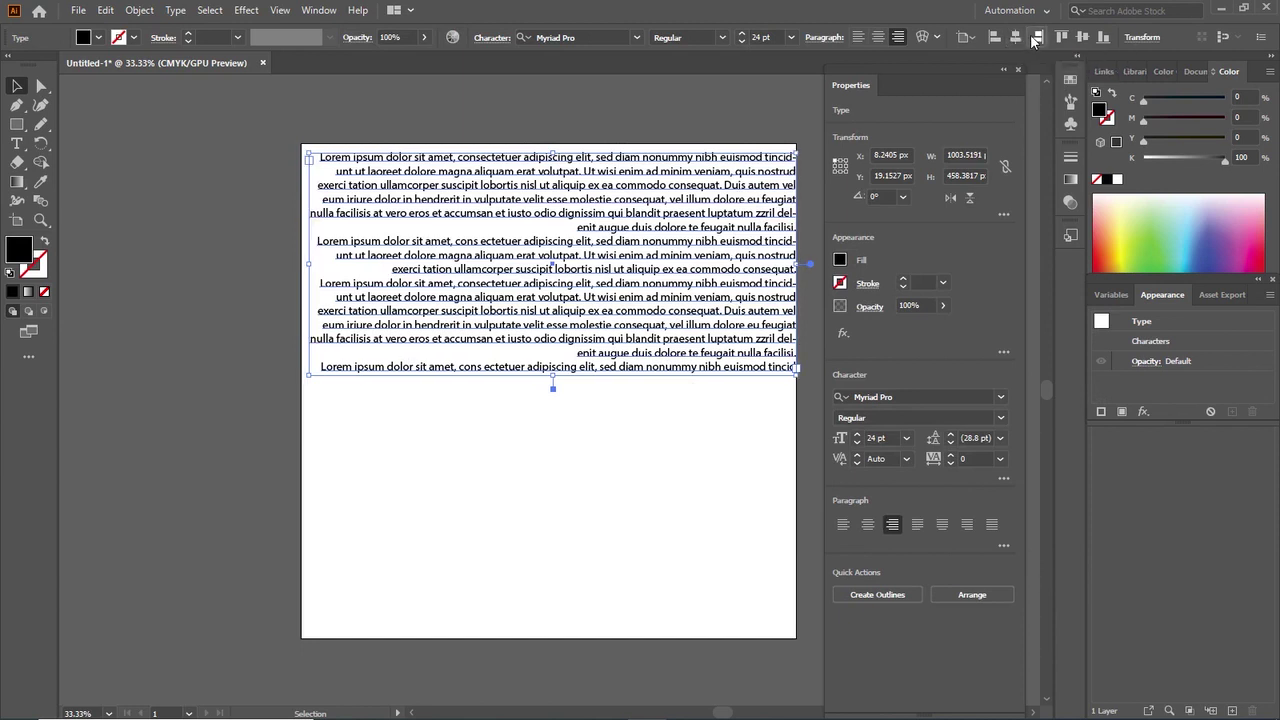
Try the vertical alignments of the text area on the artboard in turn: top, center and bottom
left_click(1061, 38)
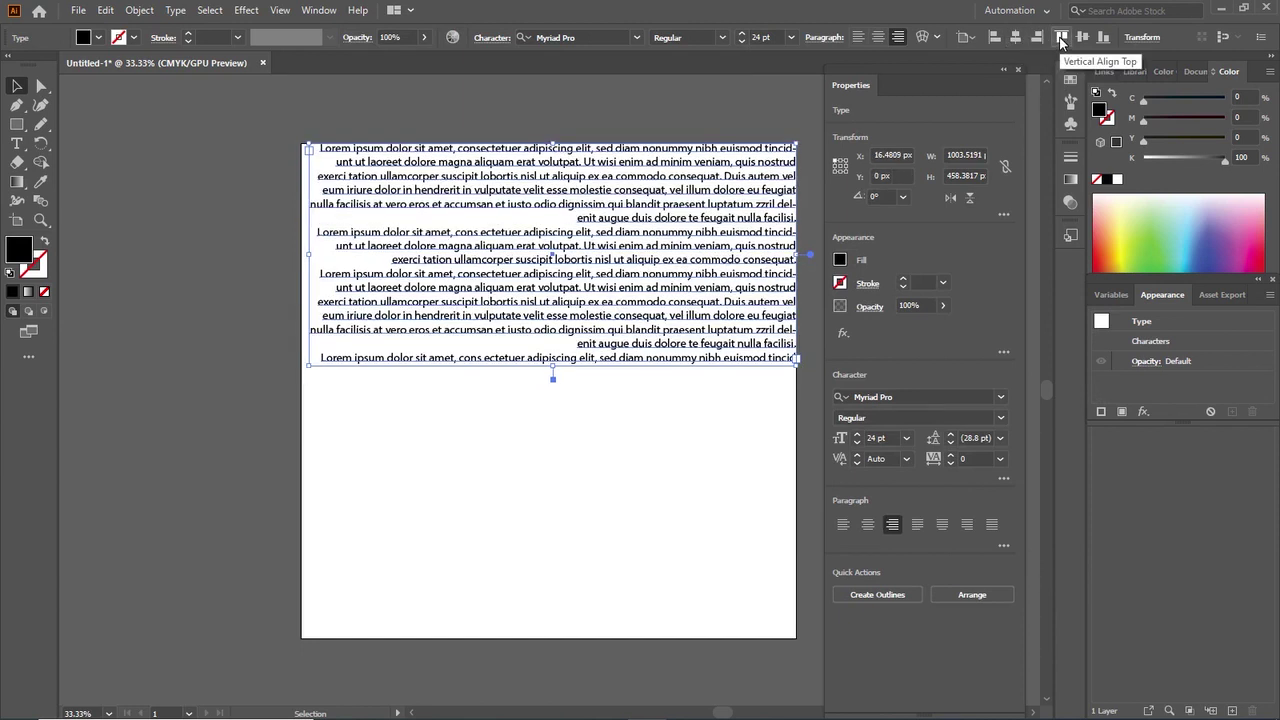
left_click(1081, 38)
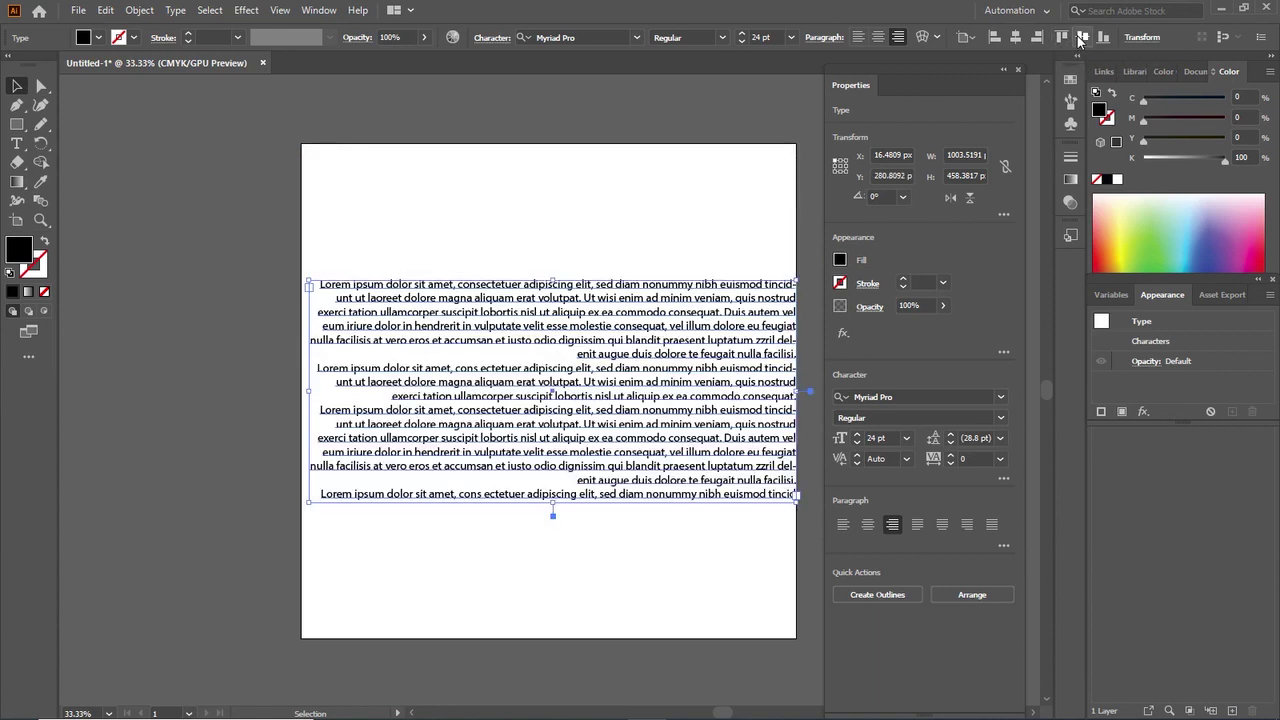
left_click(1103, 38)
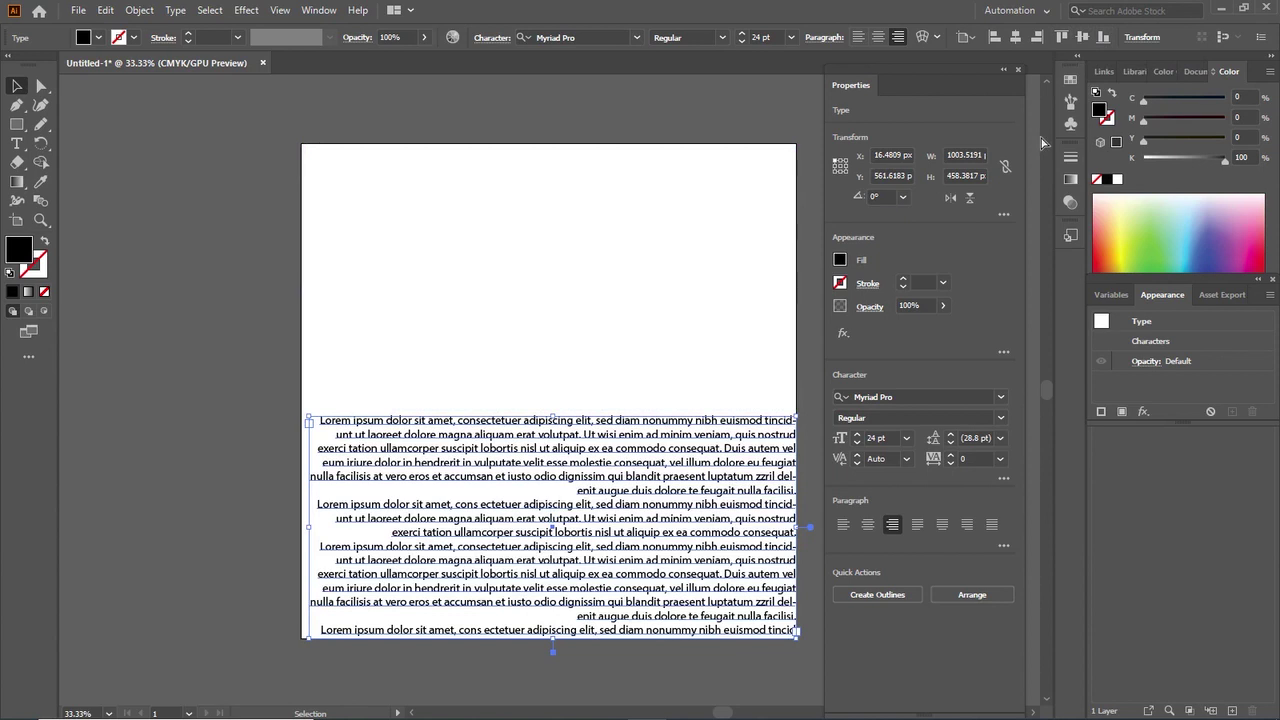
Undo the bottom, center and top alignments of the text area
key("ctrl+z")
key("ctrl+z")
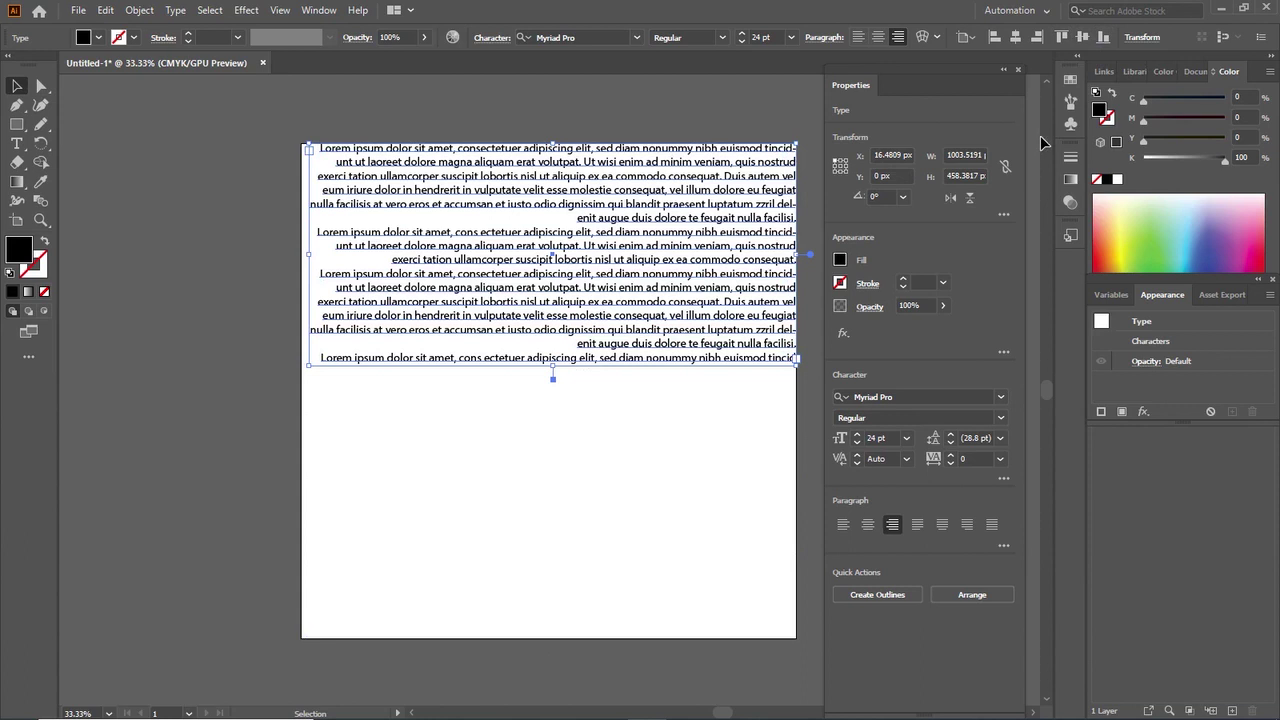
key("shift+Down")
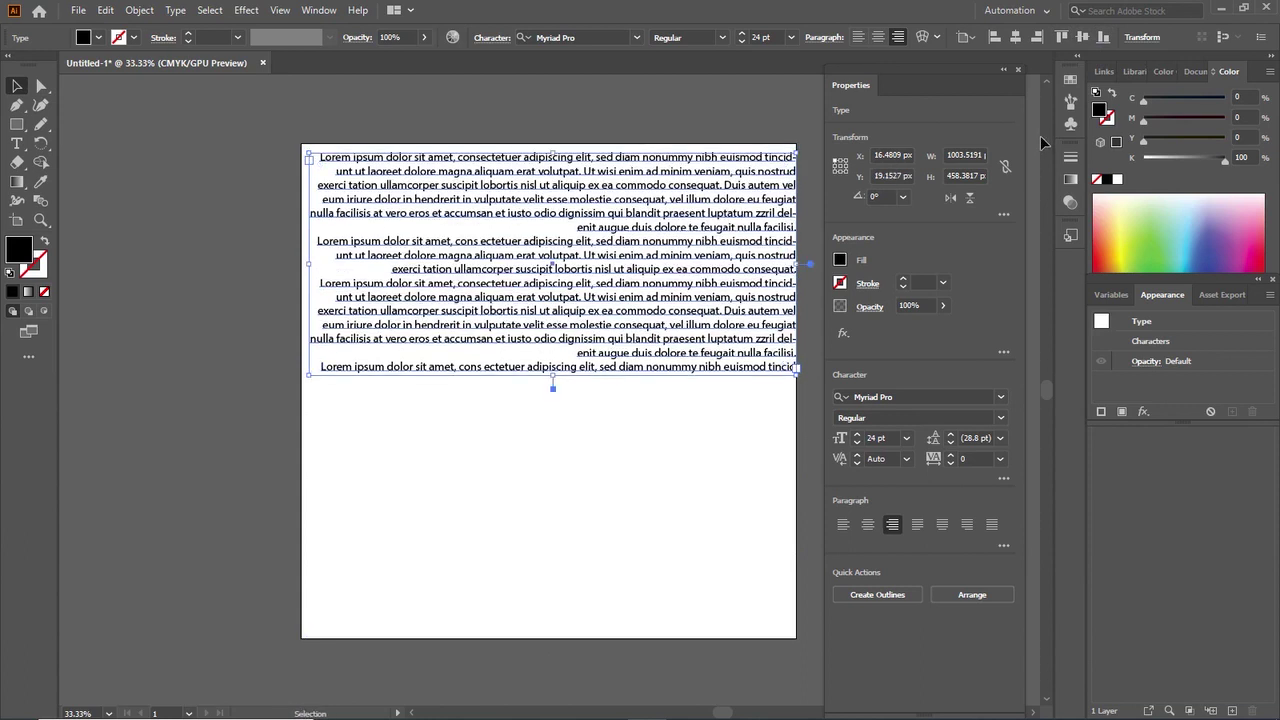
Left-align the paragraph text and narrow its text area to about 443 px wide
left_click(420, 391)
left_click(466, 314)
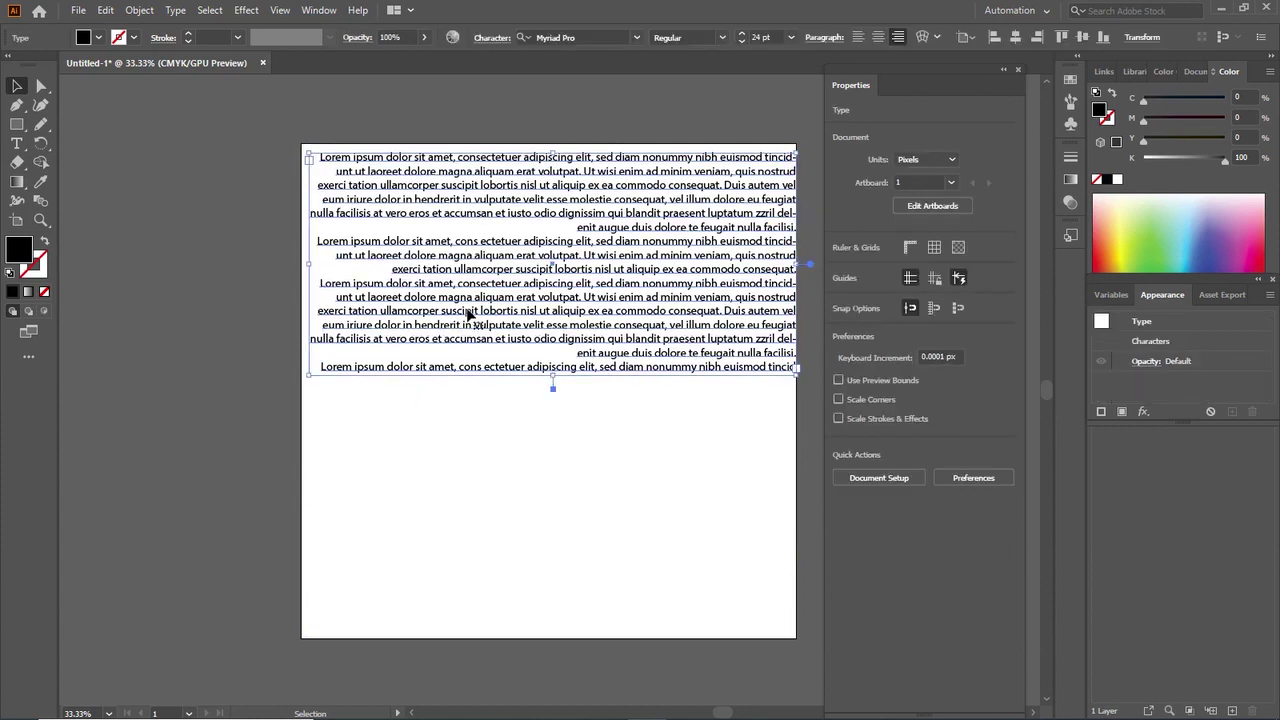
left_click(857, 37)
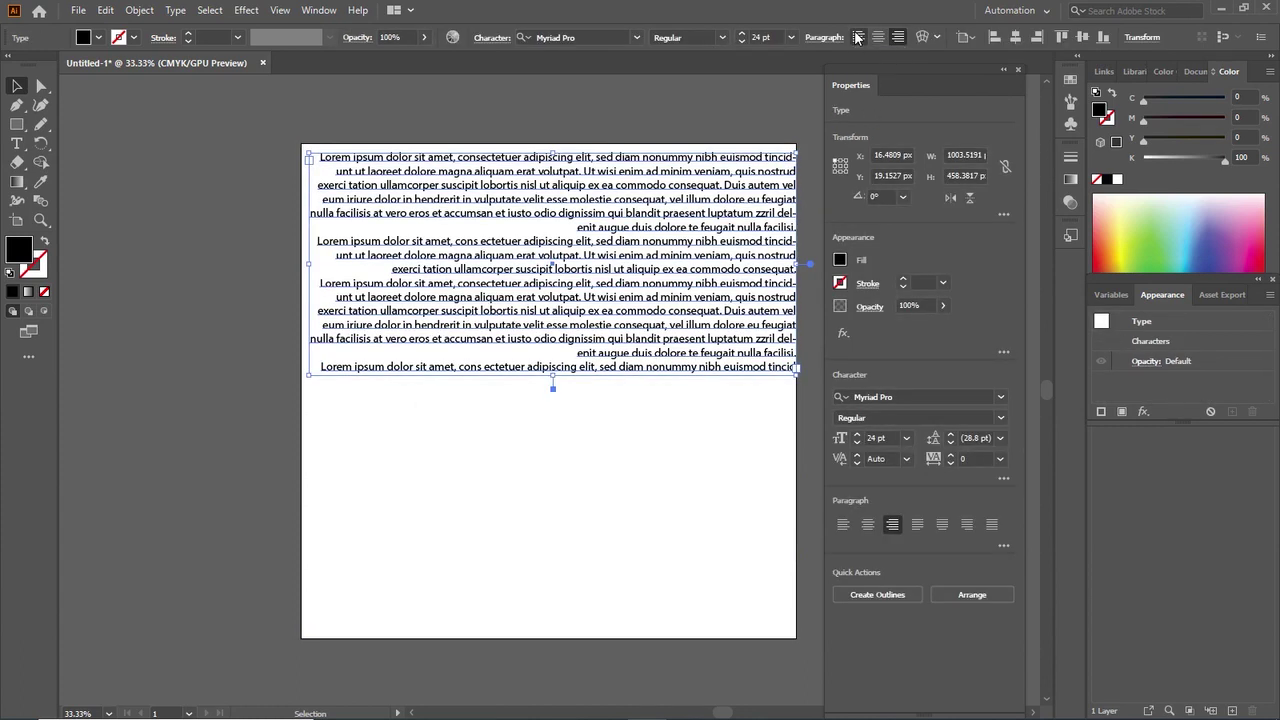
left_click_drag(800, 271, 527, 263)
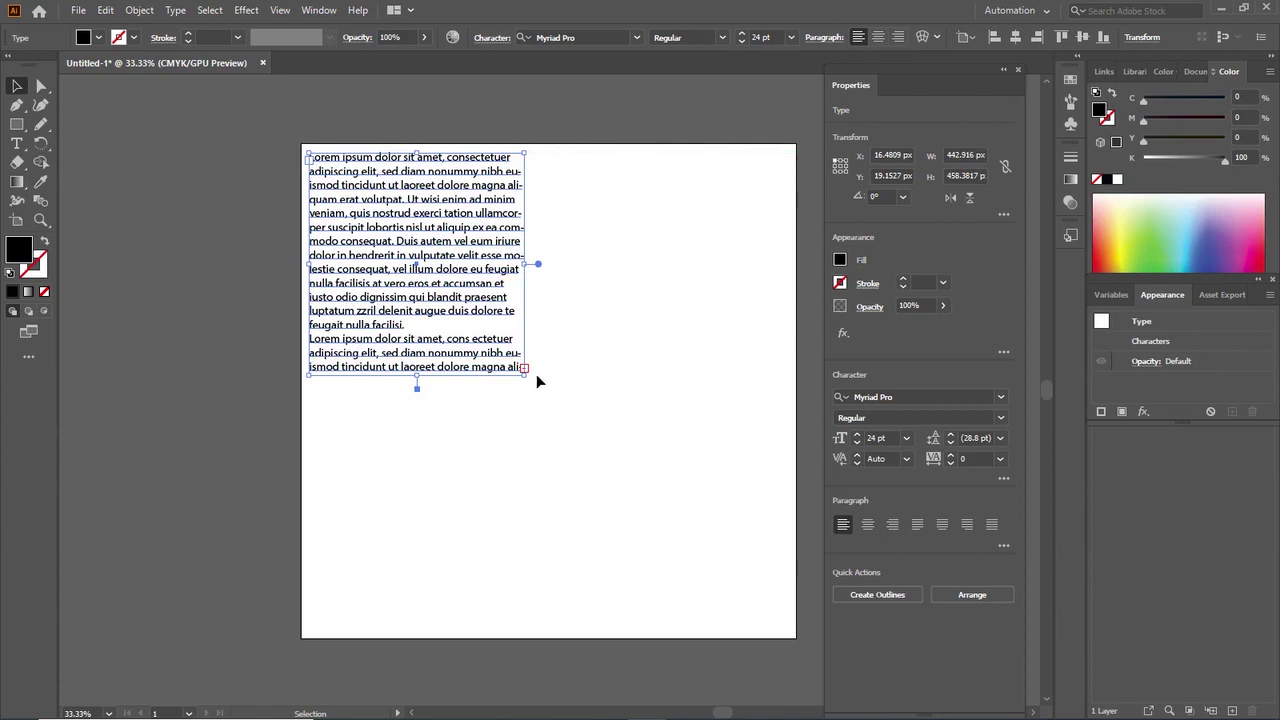
Examine the overflow marker at the lower corner of the narrowed text area
key("ctrl+equal")
key("ctrl+equal")
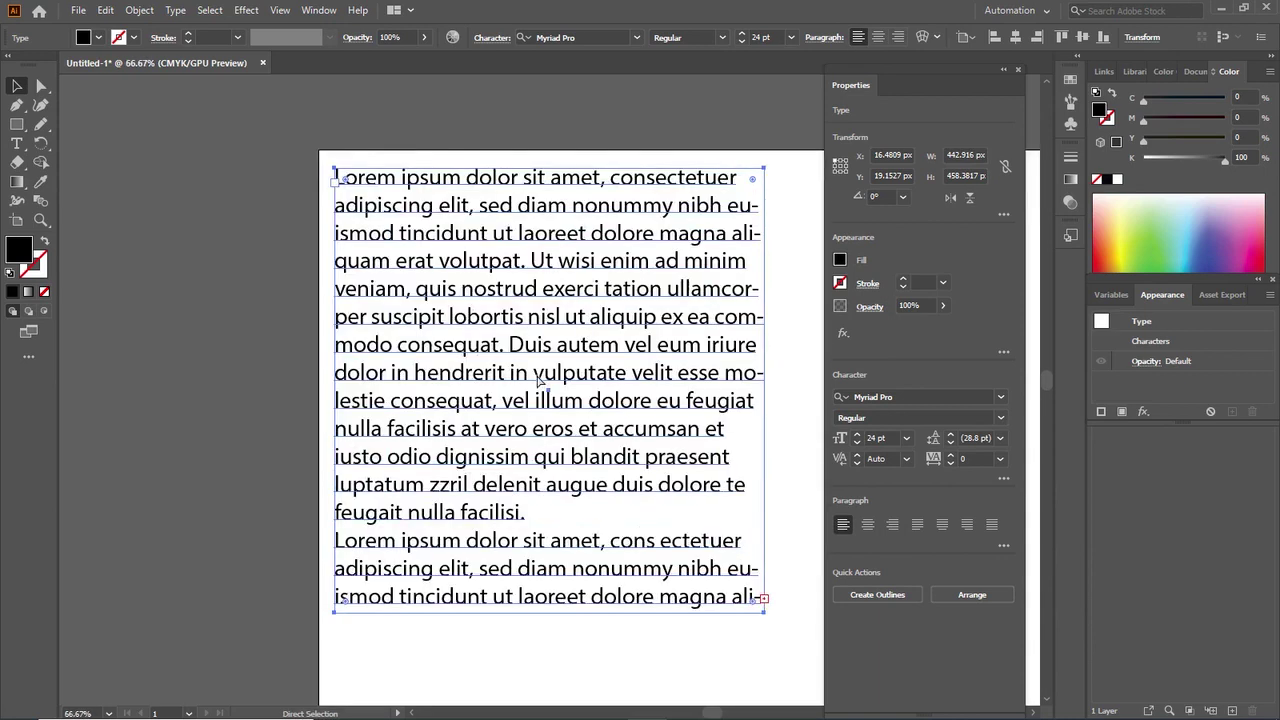
scroll(720, 480, "down", 5)
left_click_drag(722, 715, 712, 715)
scroll(712, 715, "right", 6)
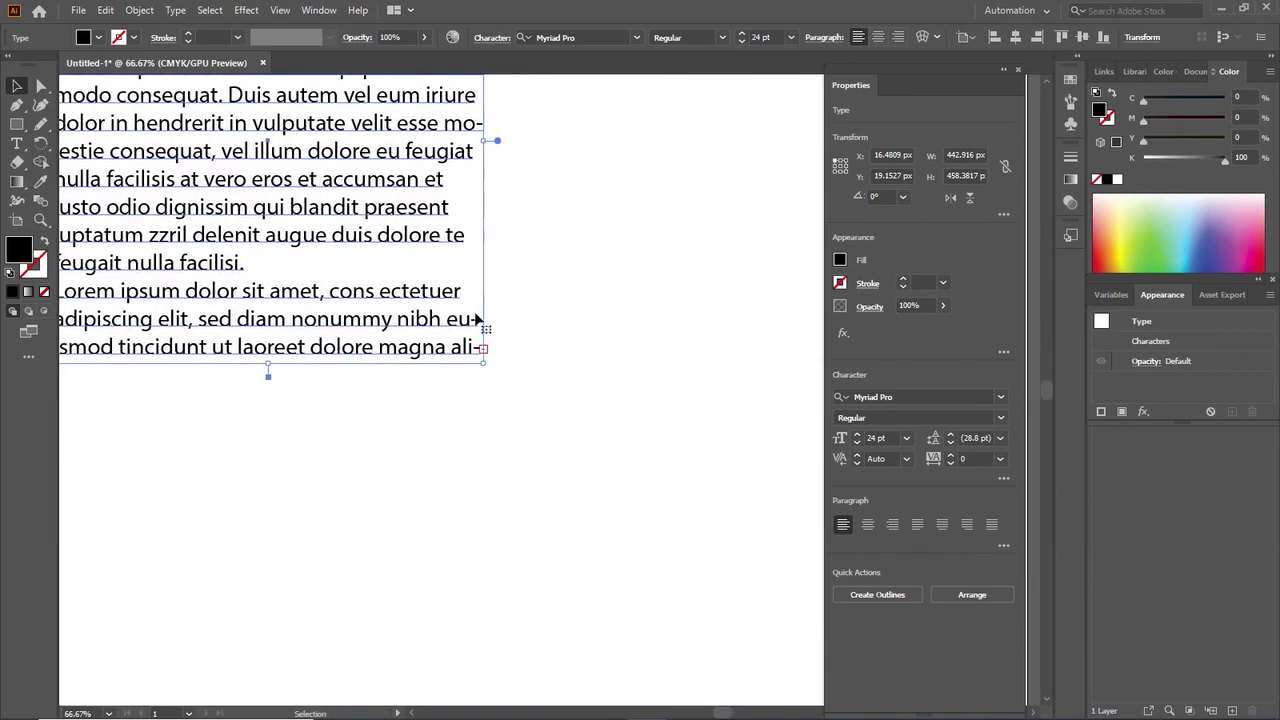
key("a")
key("ctrl+minus")
key("ctrl+minus")
key("v")
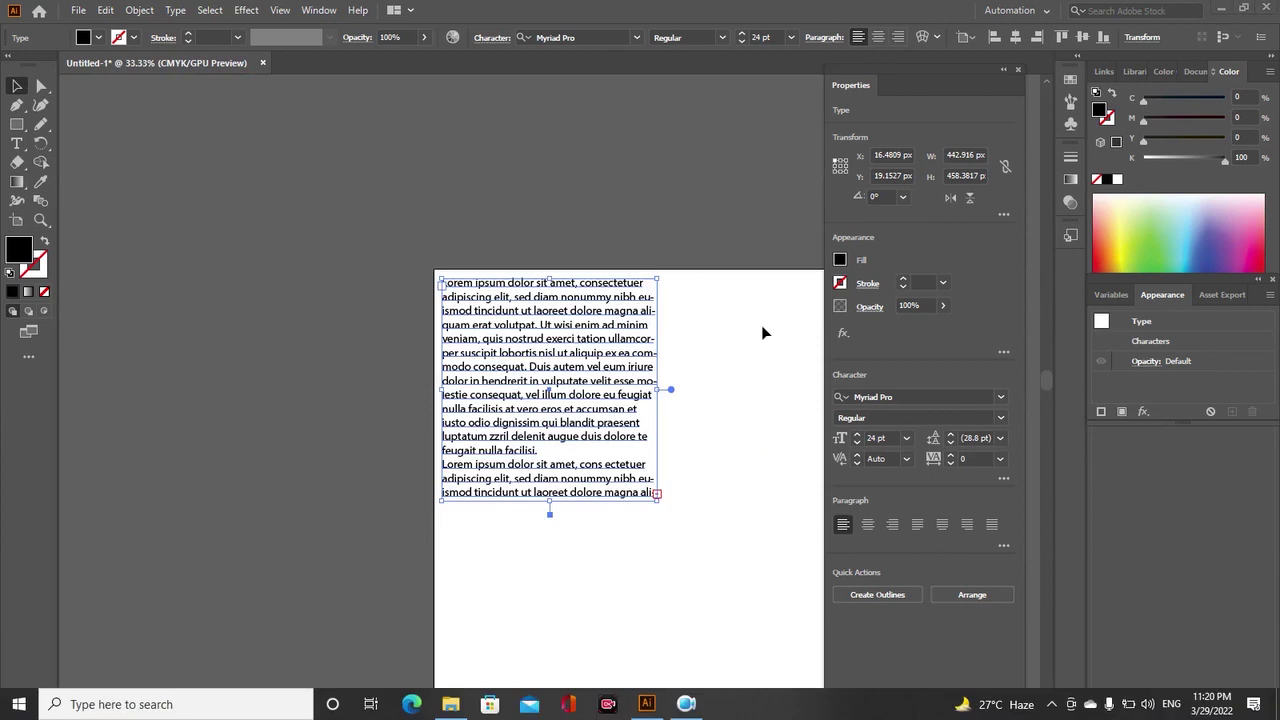
scroll(699, 370, "down", 3)
scroll(720, 520, "up", 1)
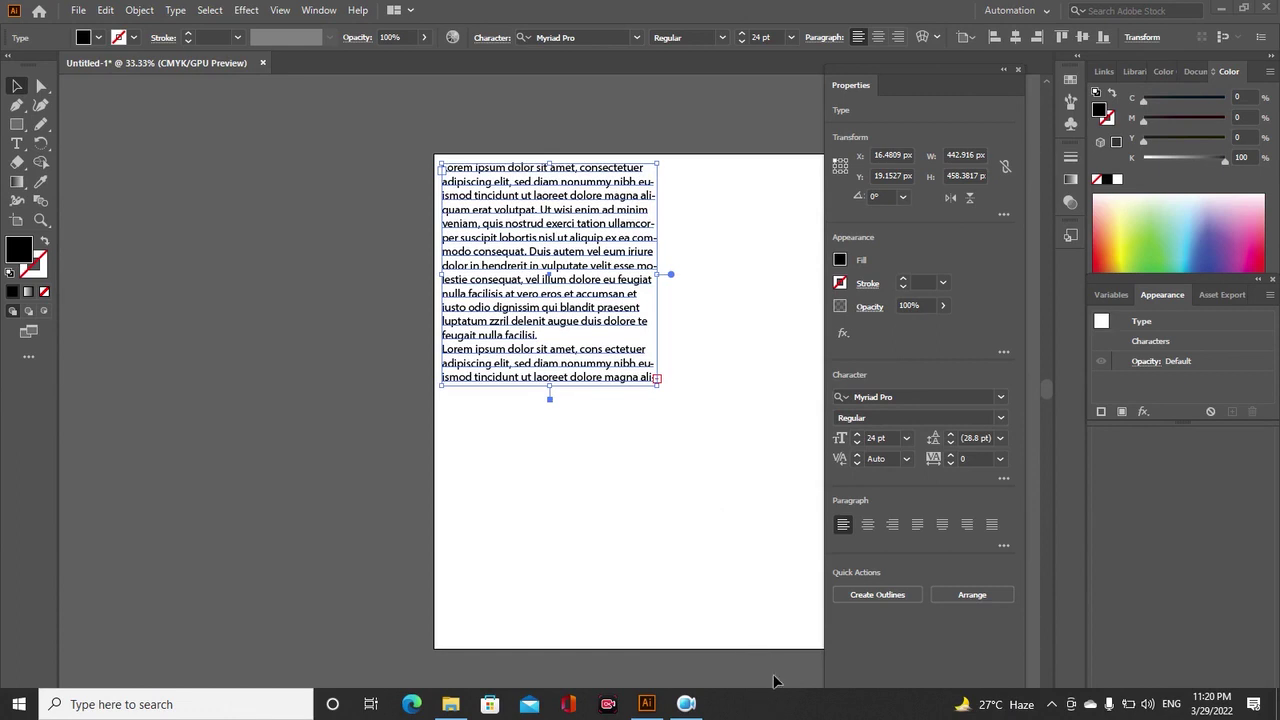
left_click_drag(712, 714, 724, 714)
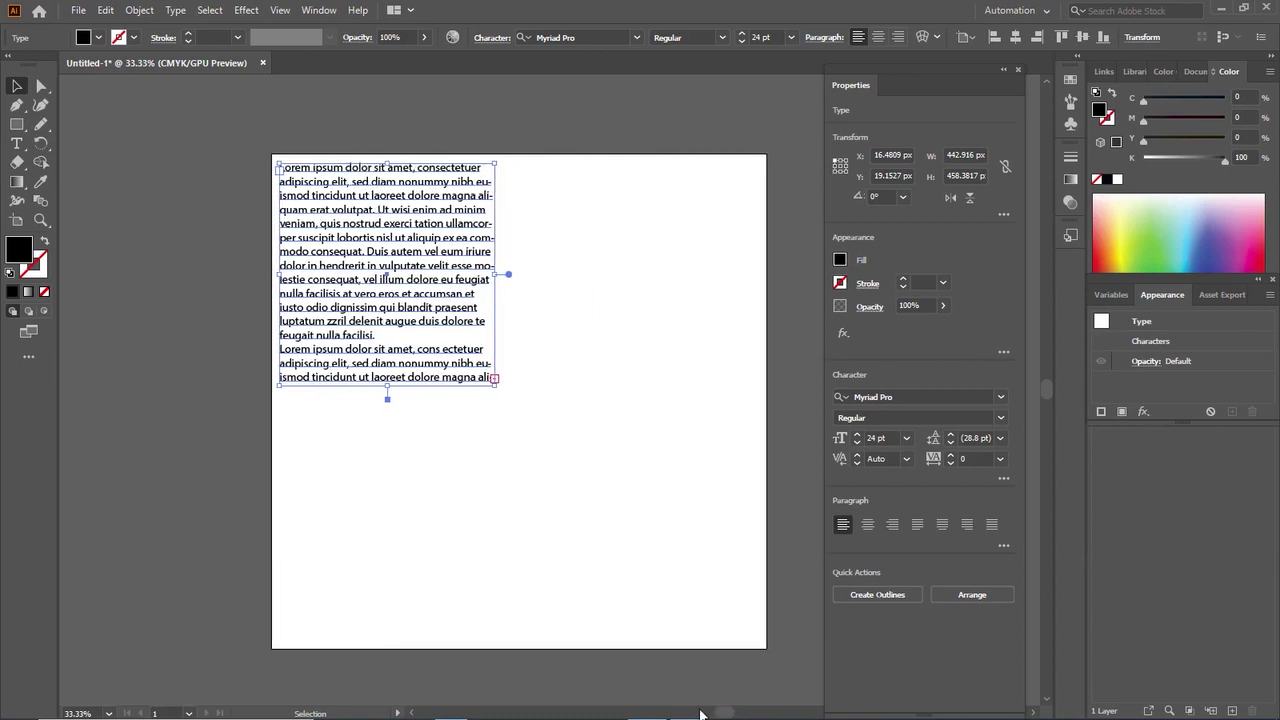
Thread the overflow text into a second text area and place it beside the first, near the artboard's upper edge
key("t")
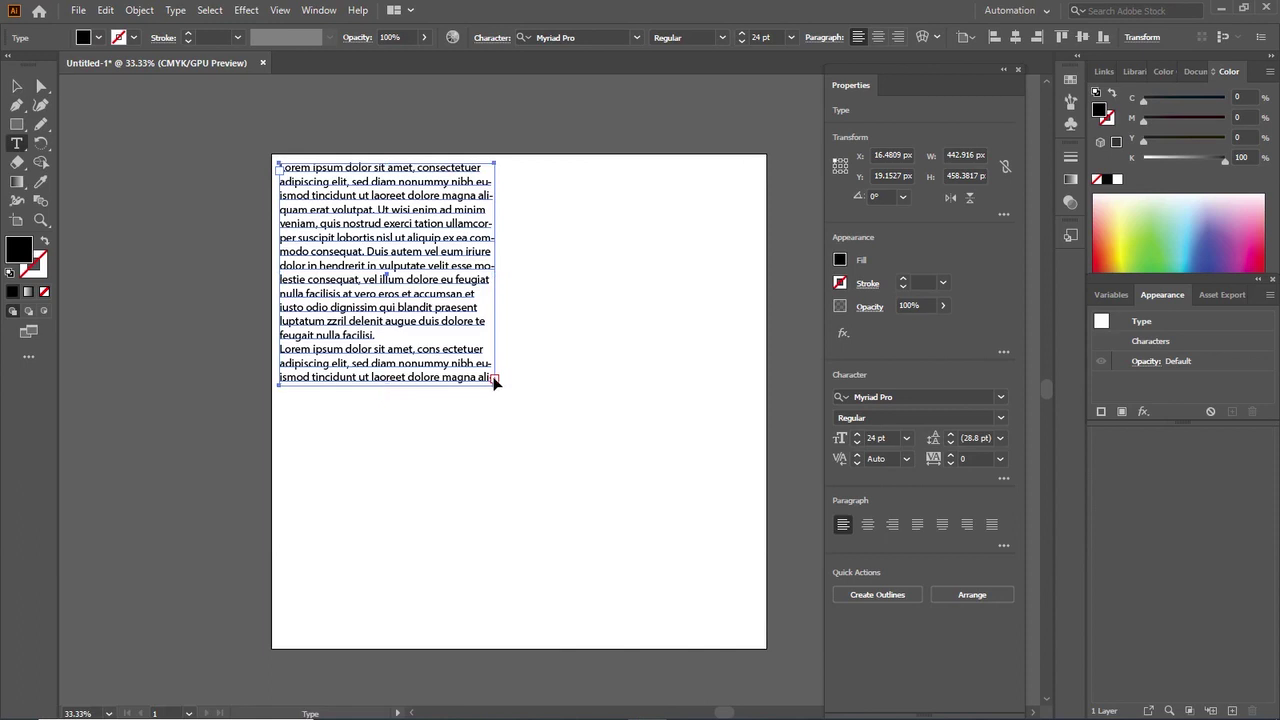
left_click(496, 381)
left_click(498, 383)
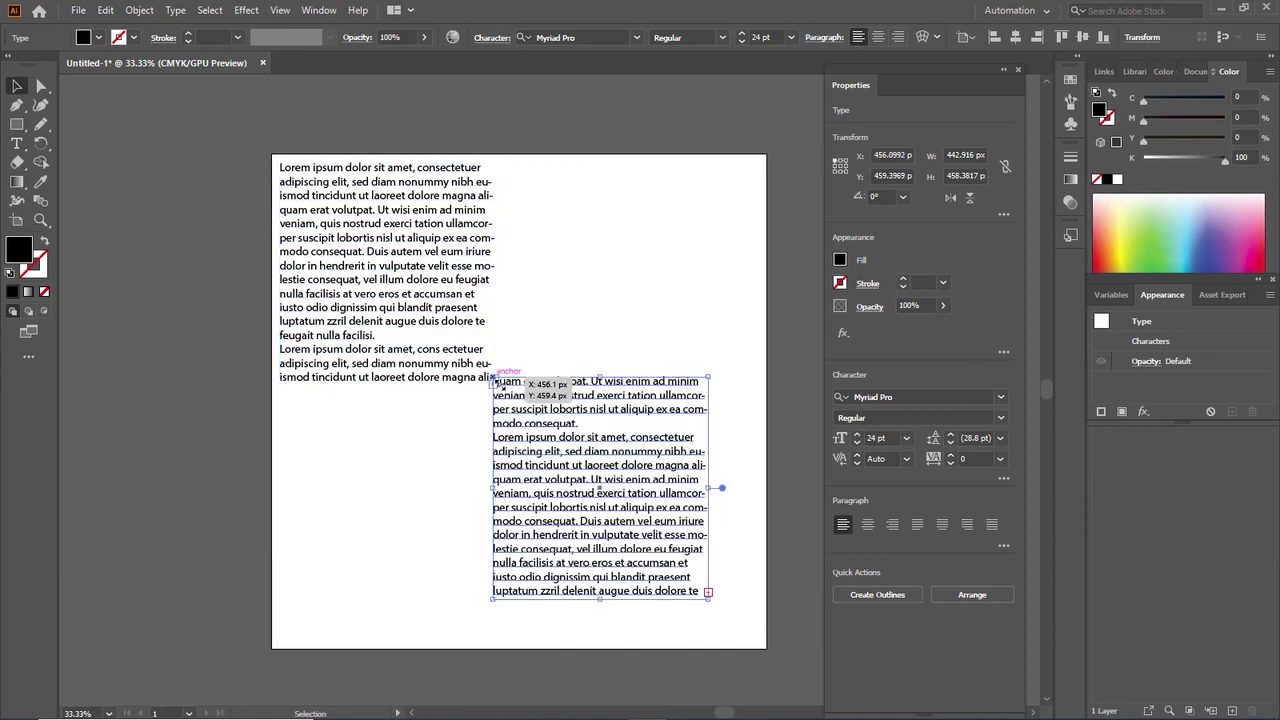
left_click(563, 337)
left_click_drag(558, 508, 573, 298)
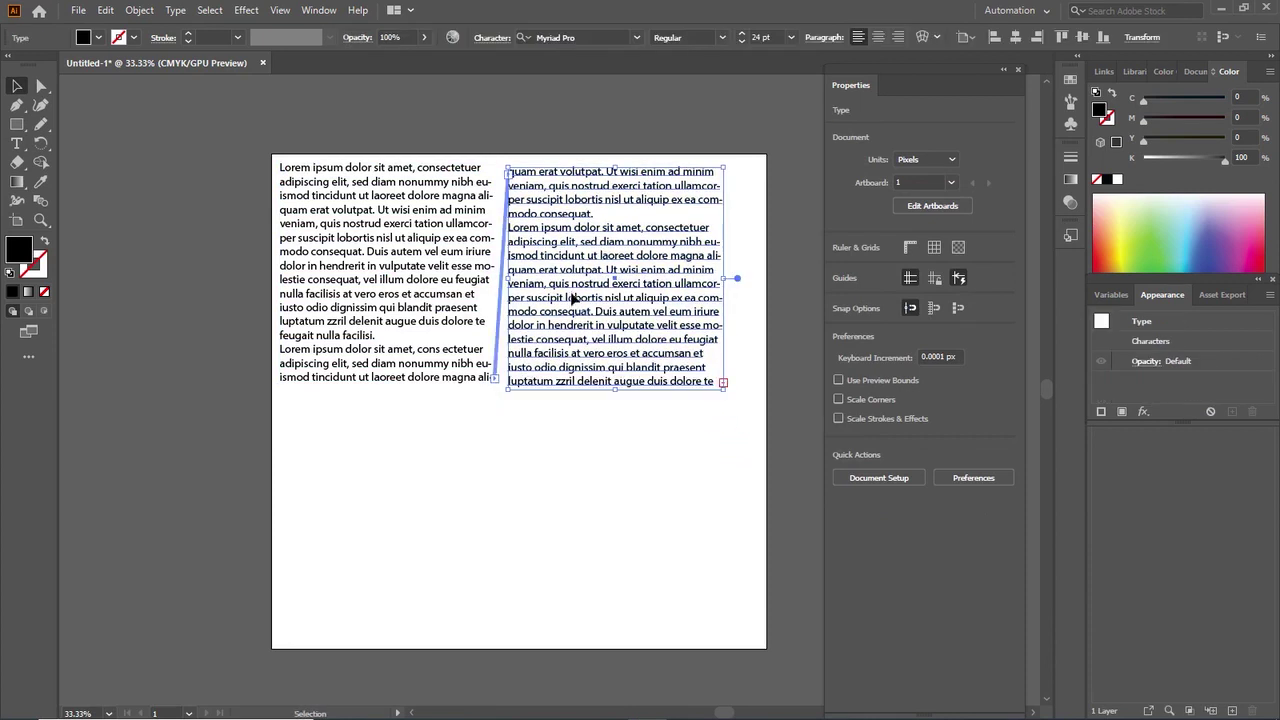
left_click(607, 456)
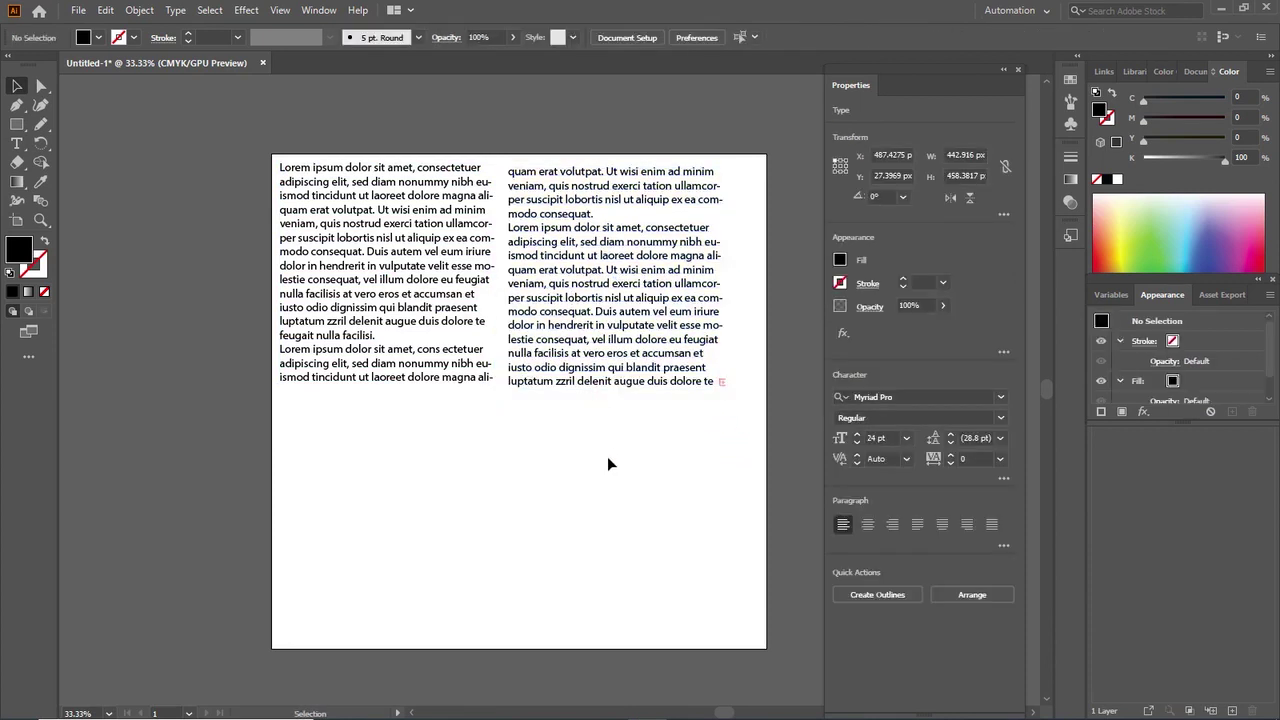
Move the second threaded text area directly beneath the first one, with their left edges in line
left_click(398, 257)
left_click_drag(607, 250, 381, 479)
left_click(578, 512)
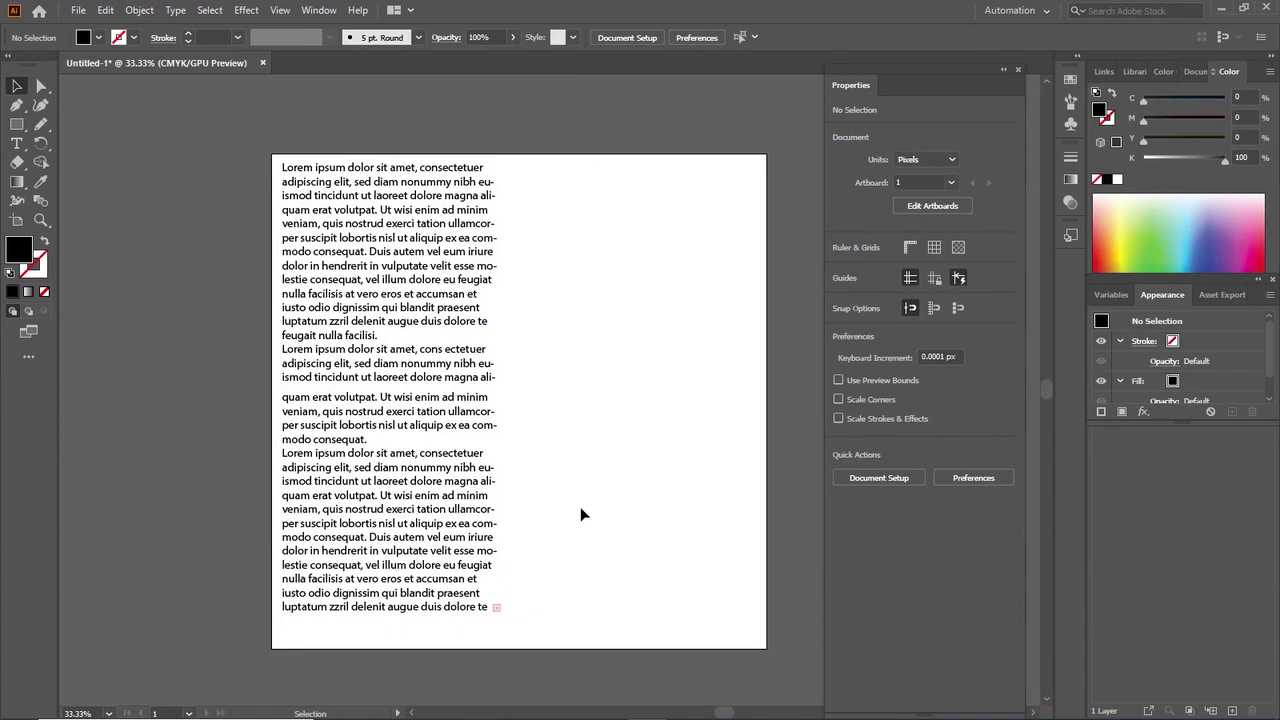
Delete both threaded text areas from the artboard
left_click(415, 285)
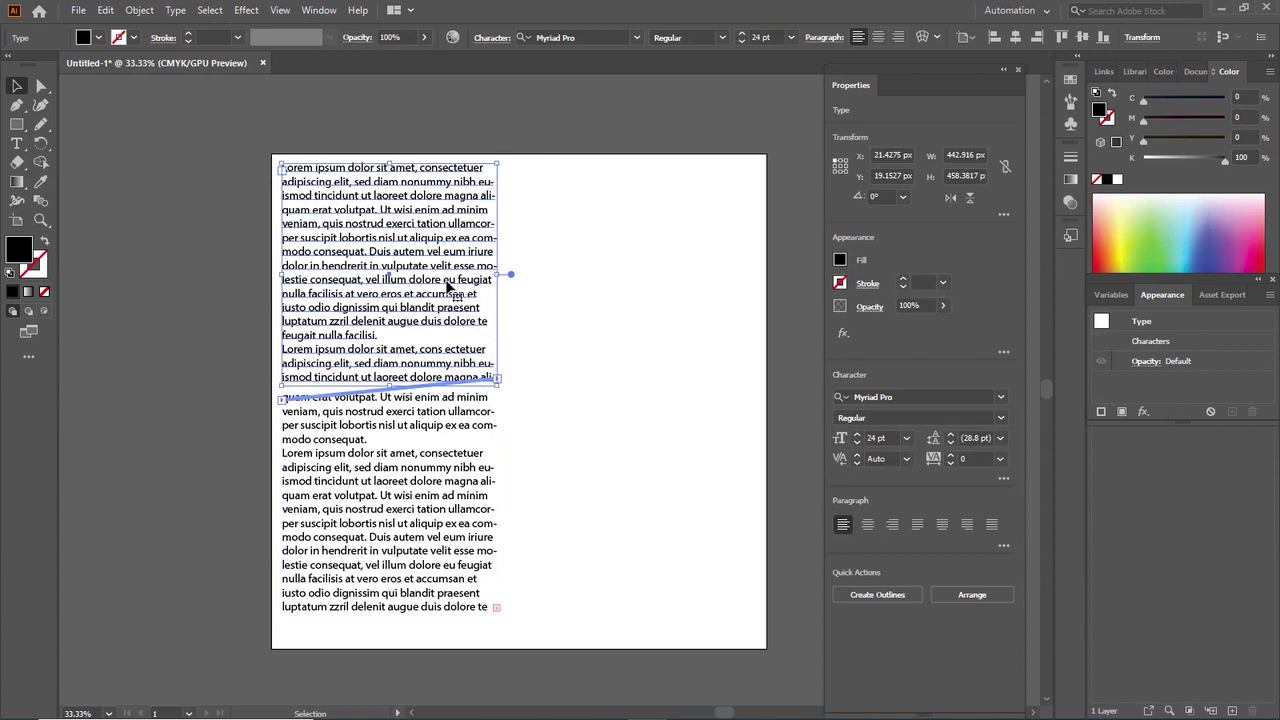
key("Delete")
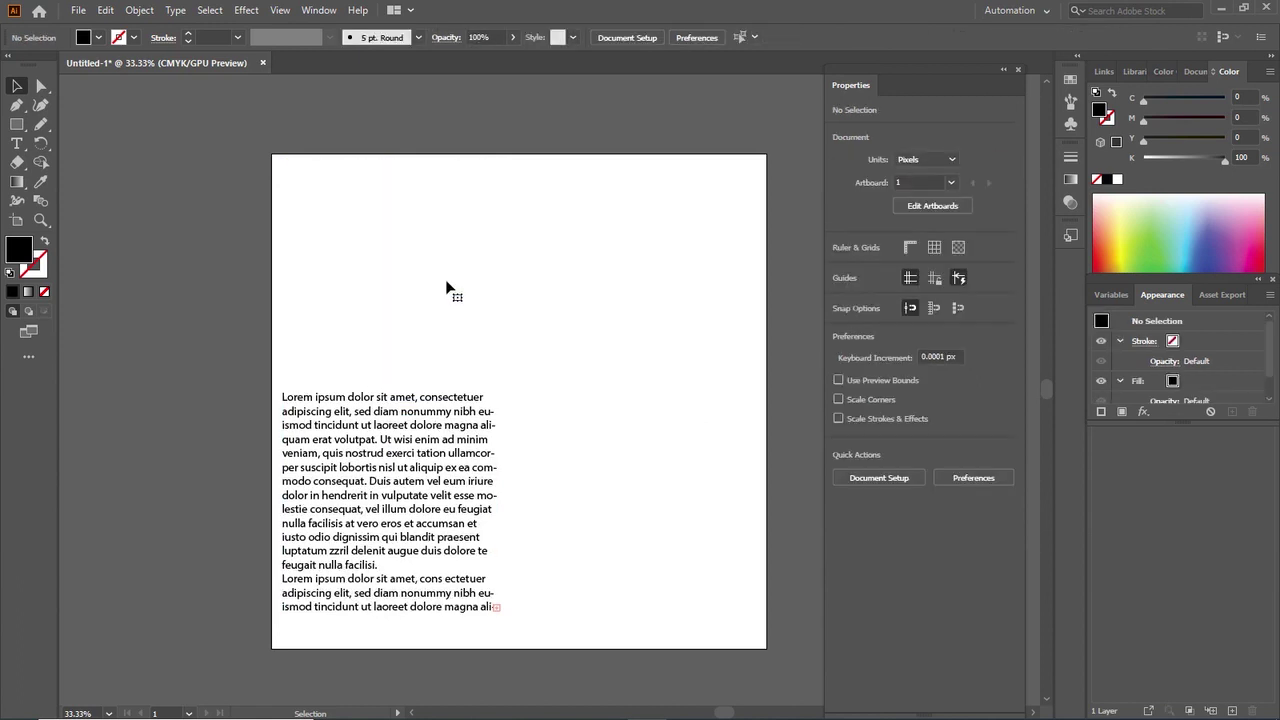
left_click(457, 416)
key("Delete")
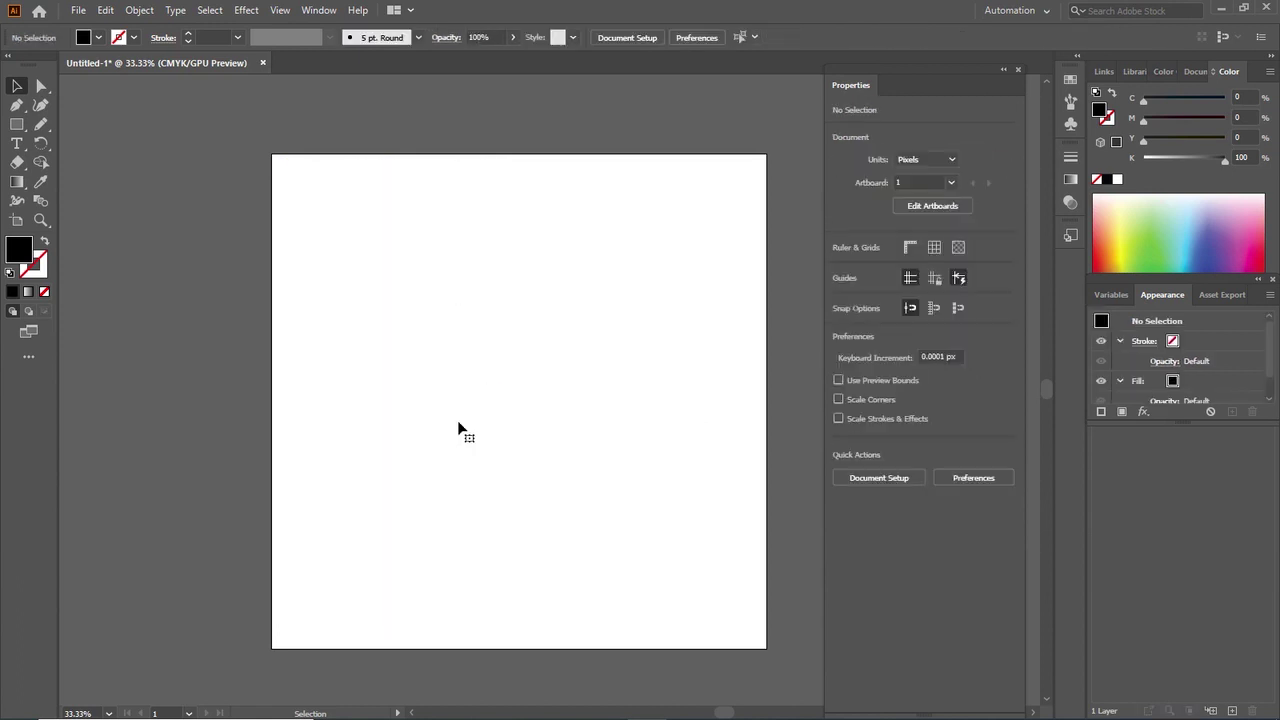
Choose the Type on a Path Tool and view its additional character options
left_click(17, 144)
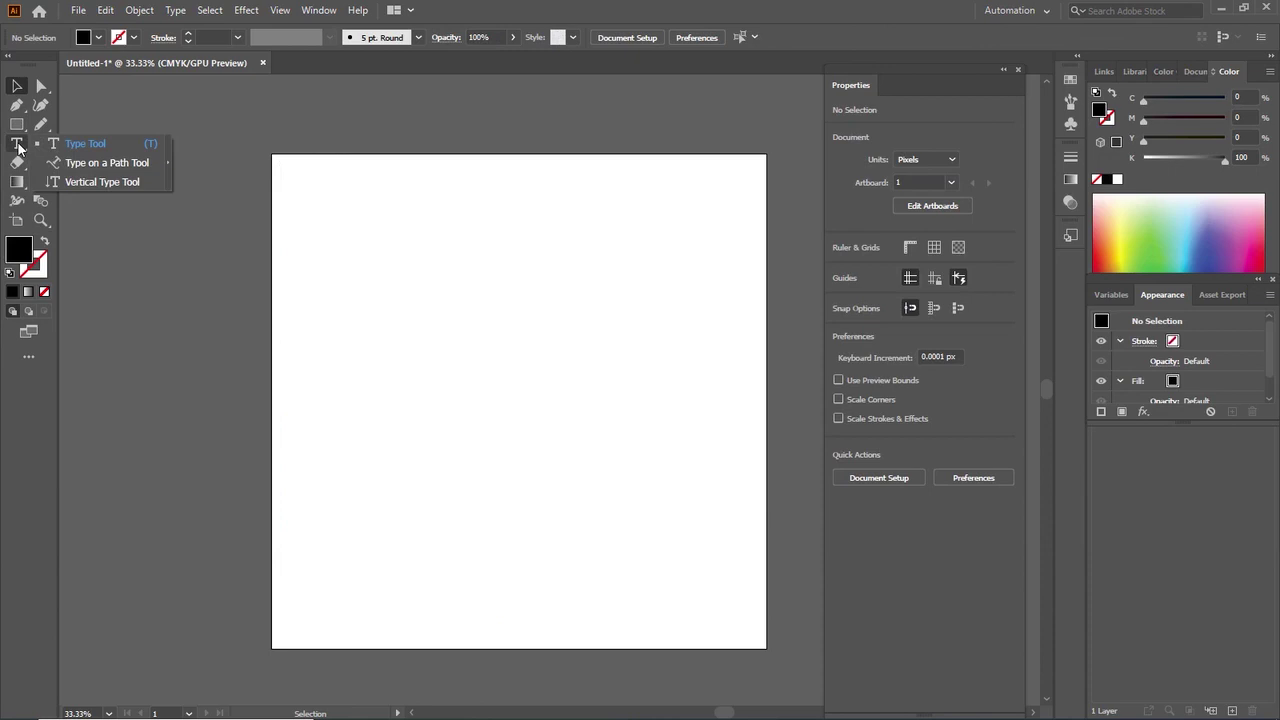
left_click(81, 164)
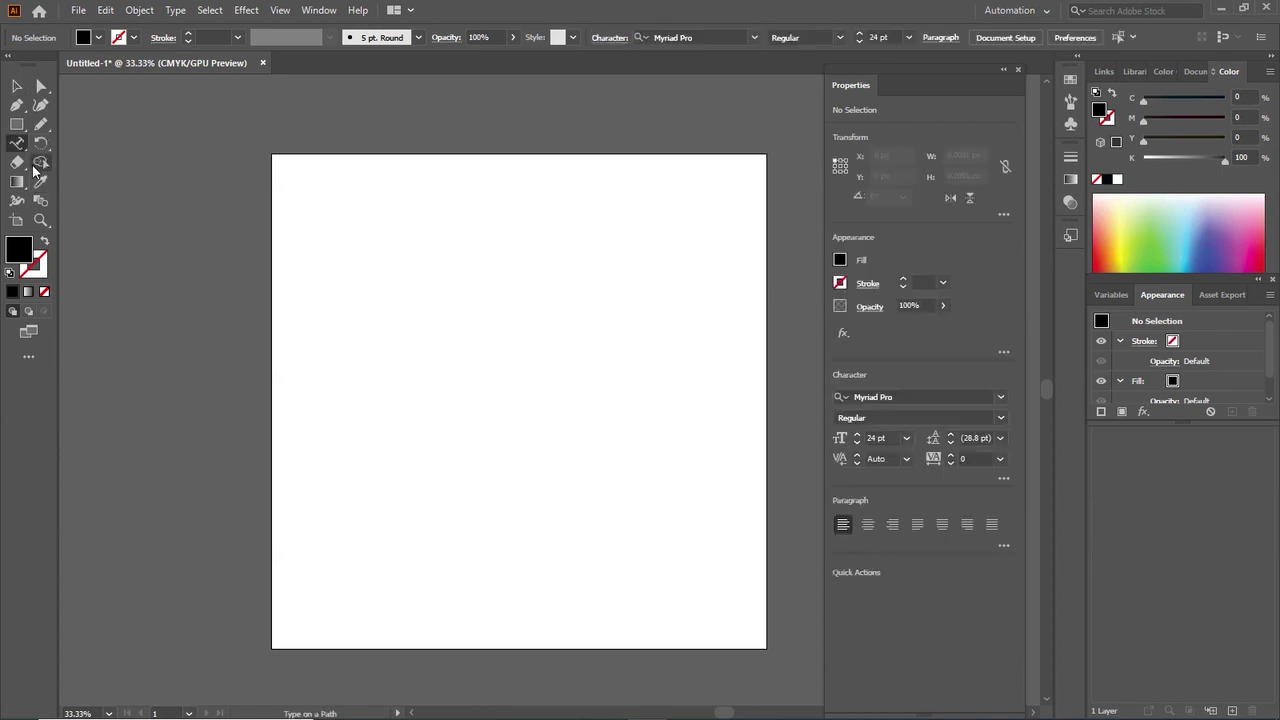
left_click(1002, 479)
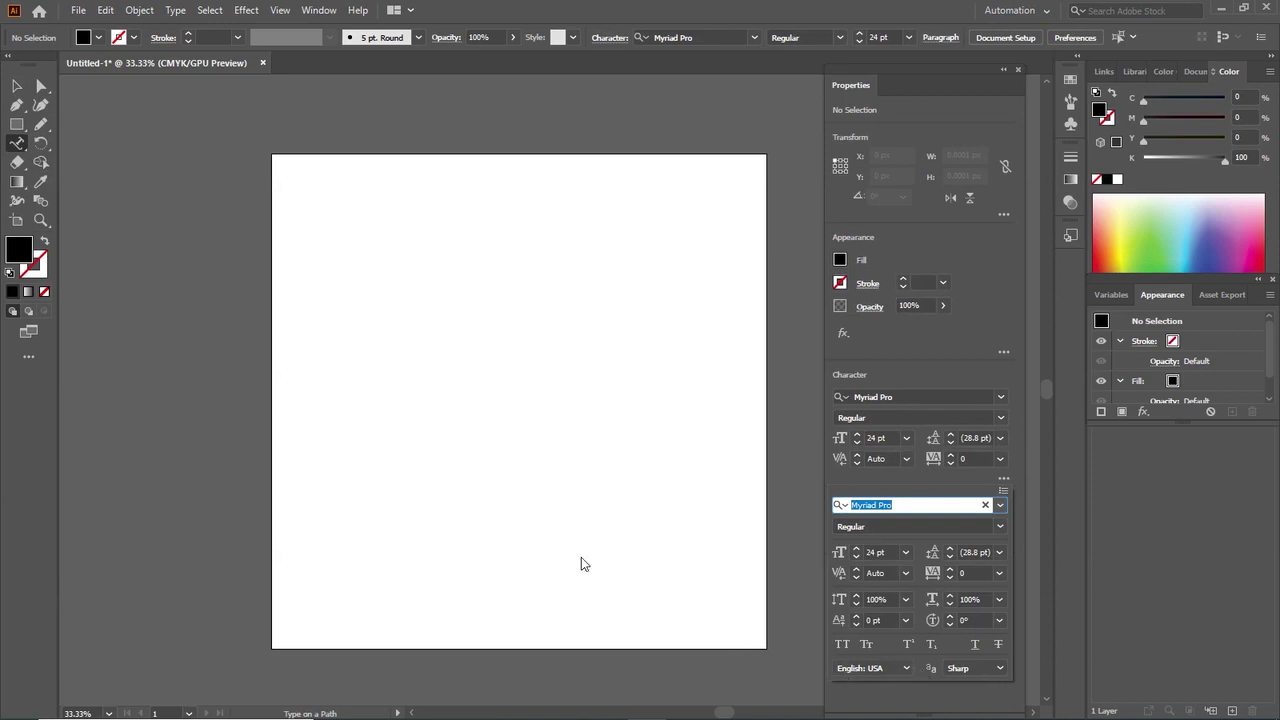
Draw a hexagon about 634 px wide and 551 px high with the Polygon tool over the artboard's upper part
left_click(16, 125)
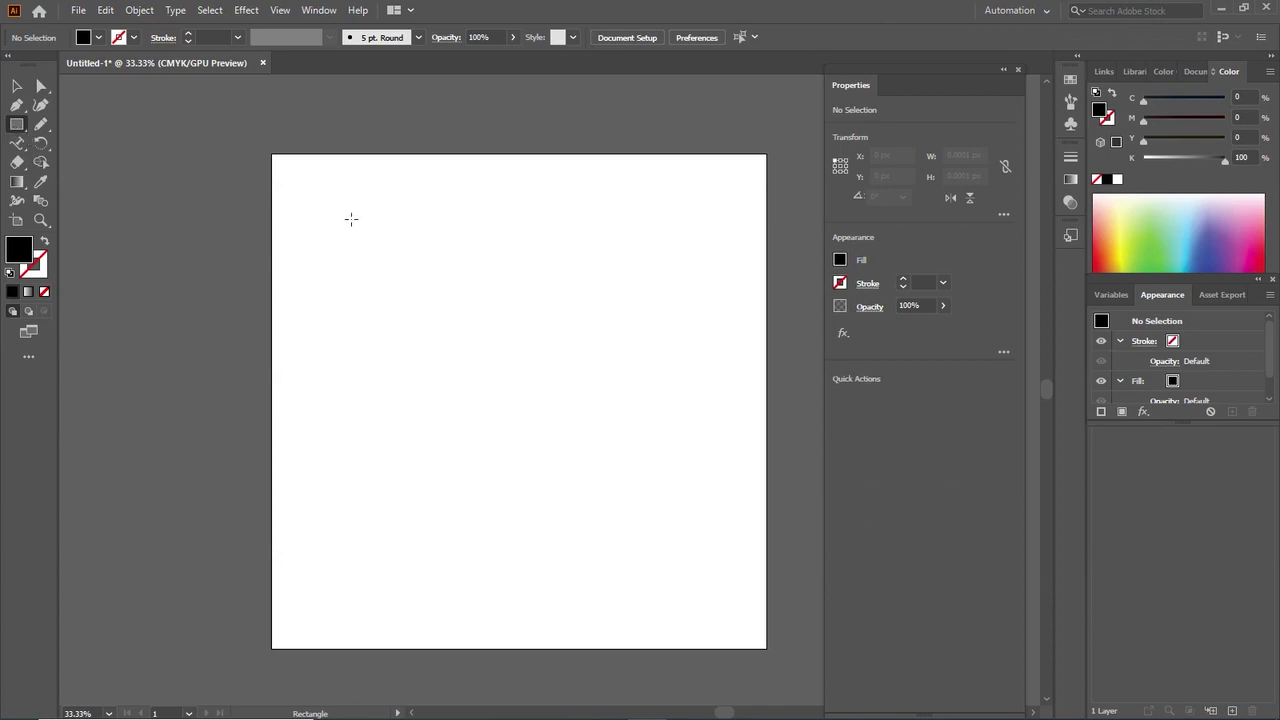
right_click(16, 127)
left_click(82, 163)
left_click_drag(461, 248, 532, 380)
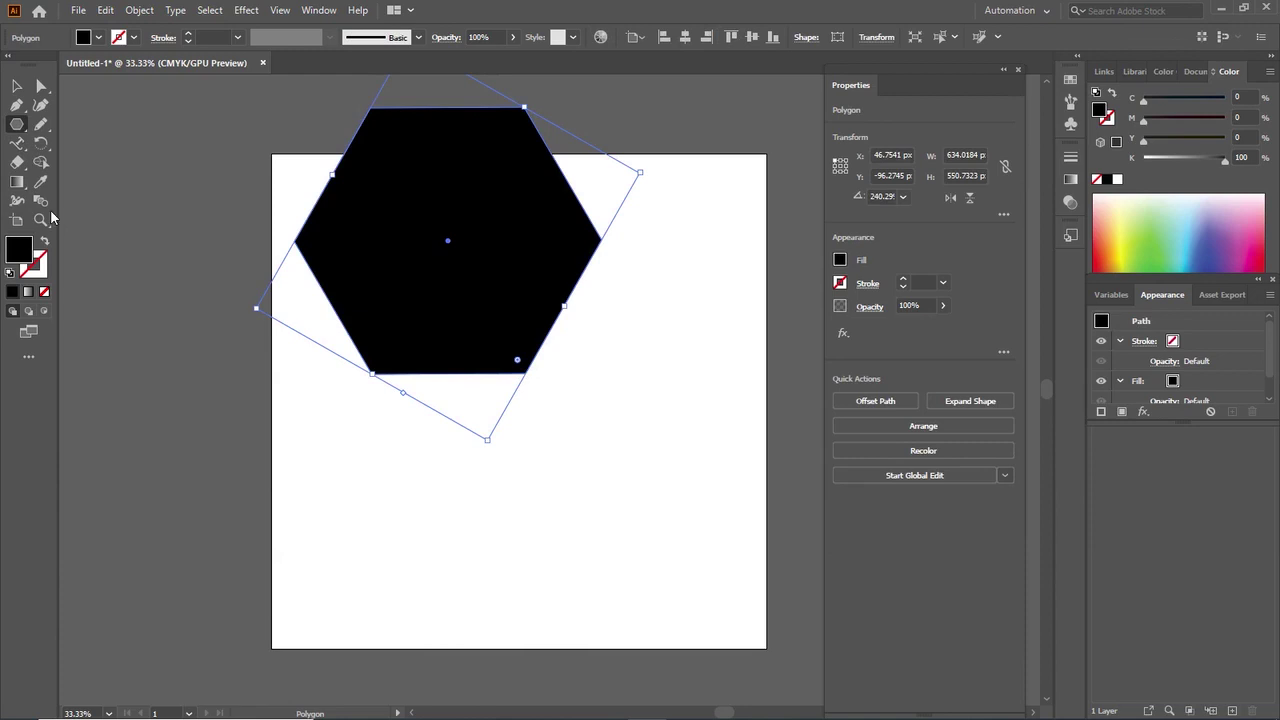
Remove the hexagon's fill and give it a black 1 pt stroke
left_click(43, 291)
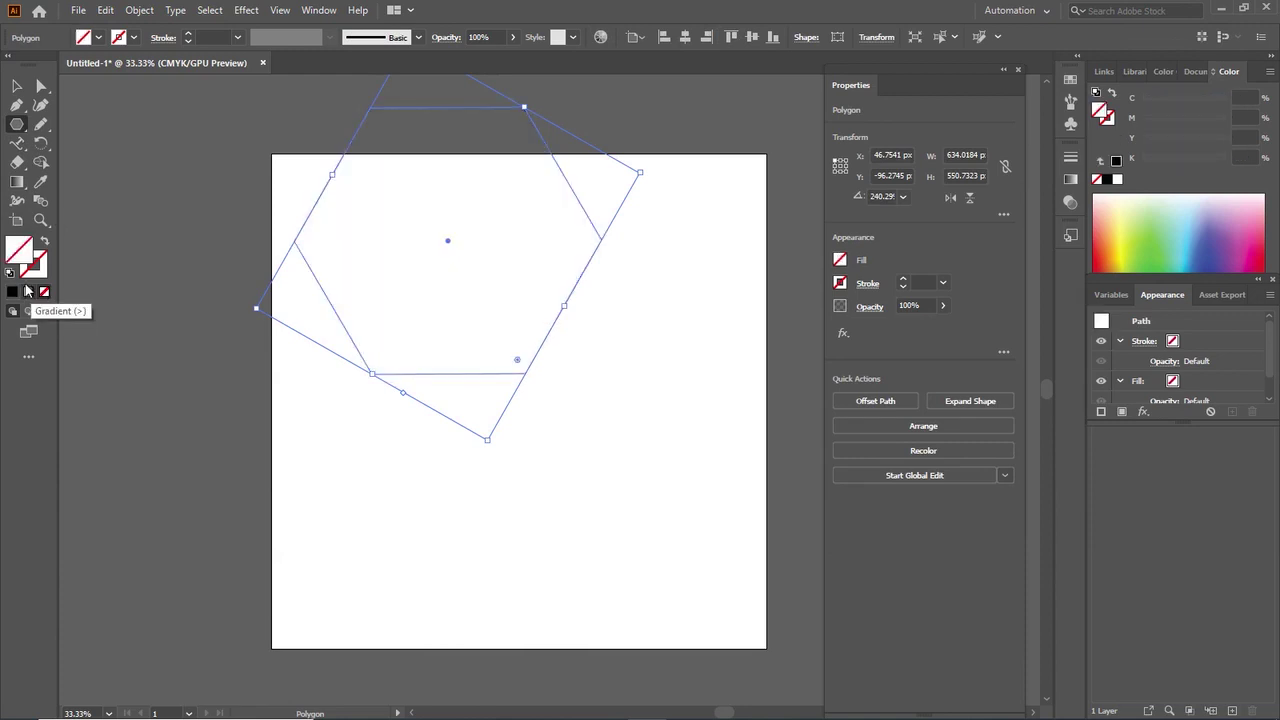
left_click(28, 279)
left_click(12, 291)
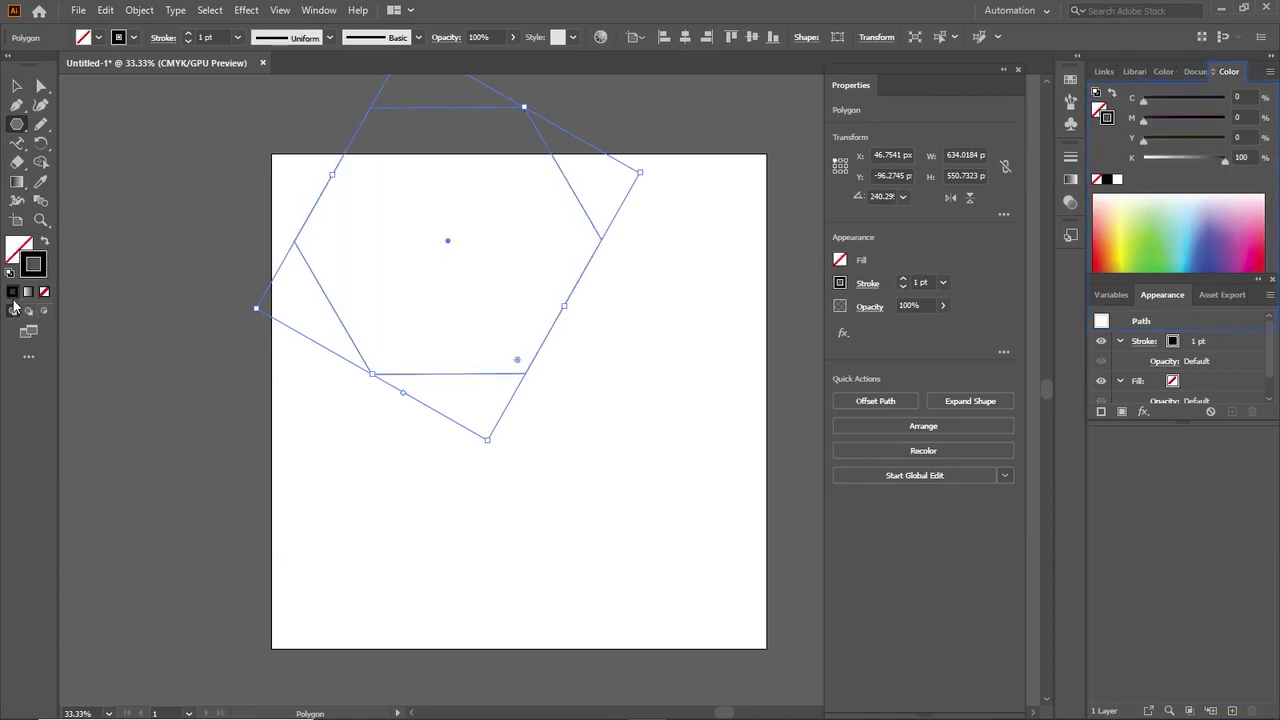
Move the hexagon down to around the middle of the artboard and deselect it
left_click(15, 87)
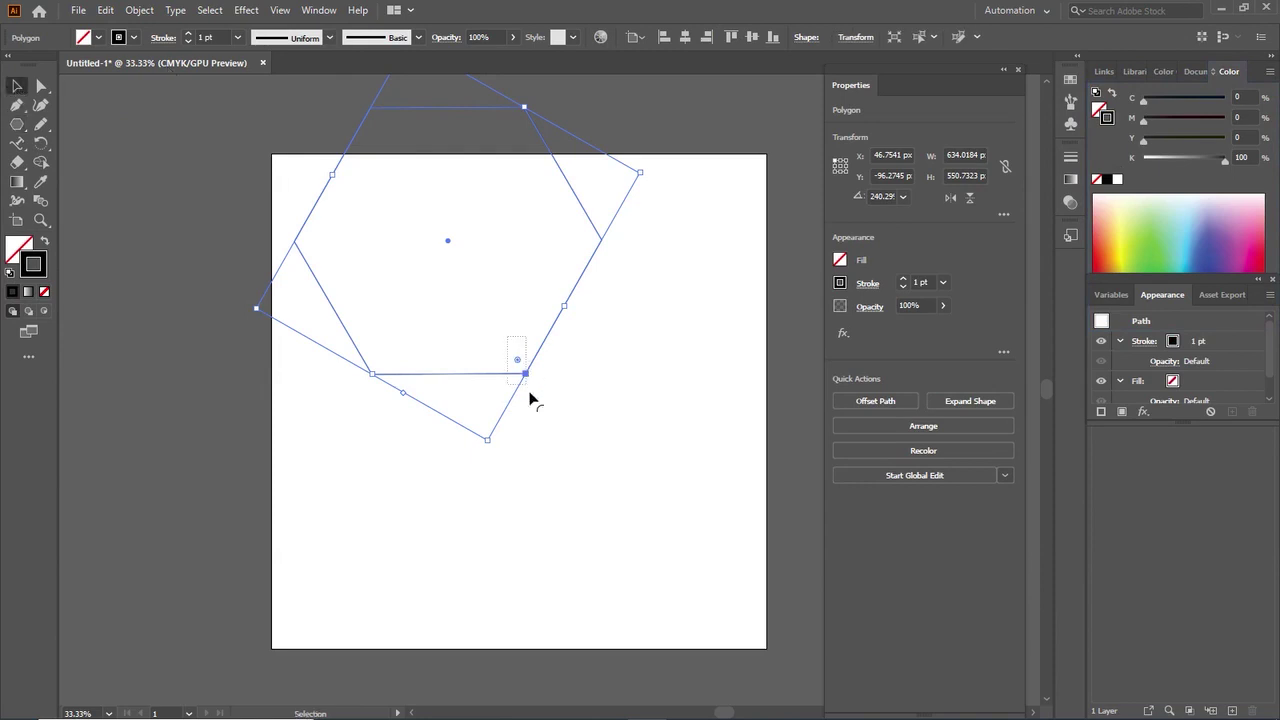
left_click(575, 522)
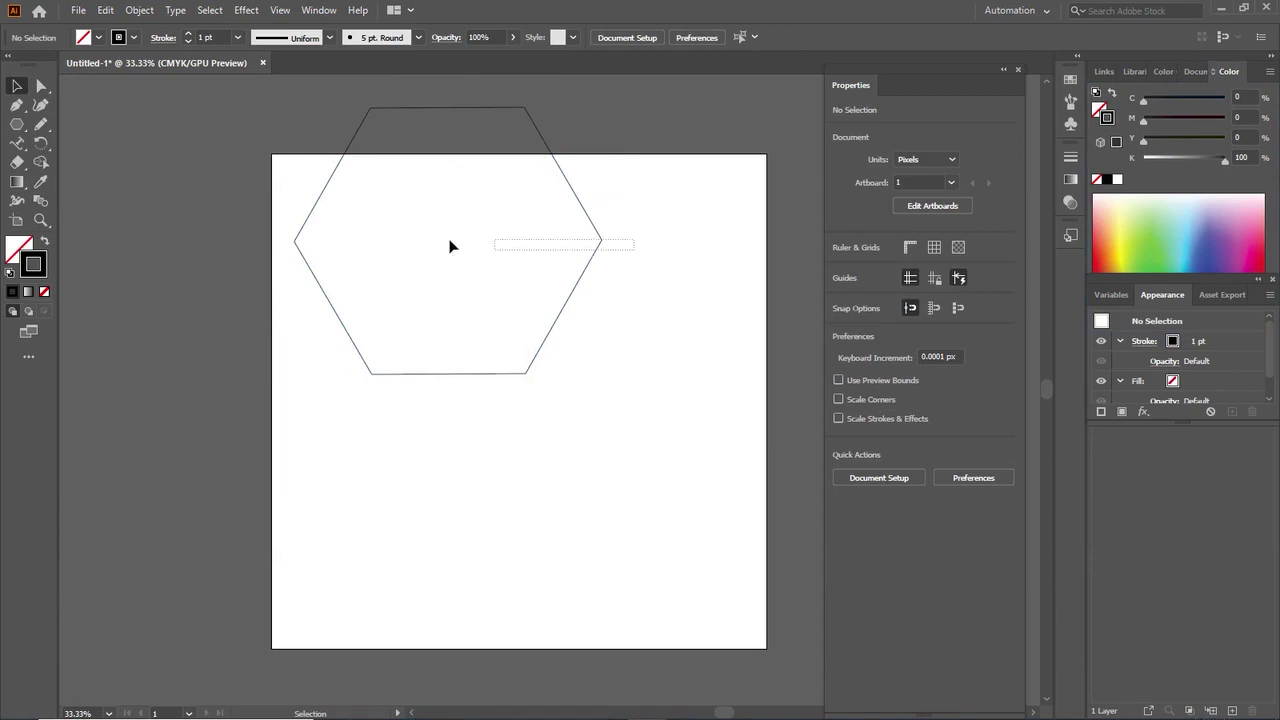
left_click(593, 243)
left_click_drag(591, 240, 666, 396)
left_click(659, 253)
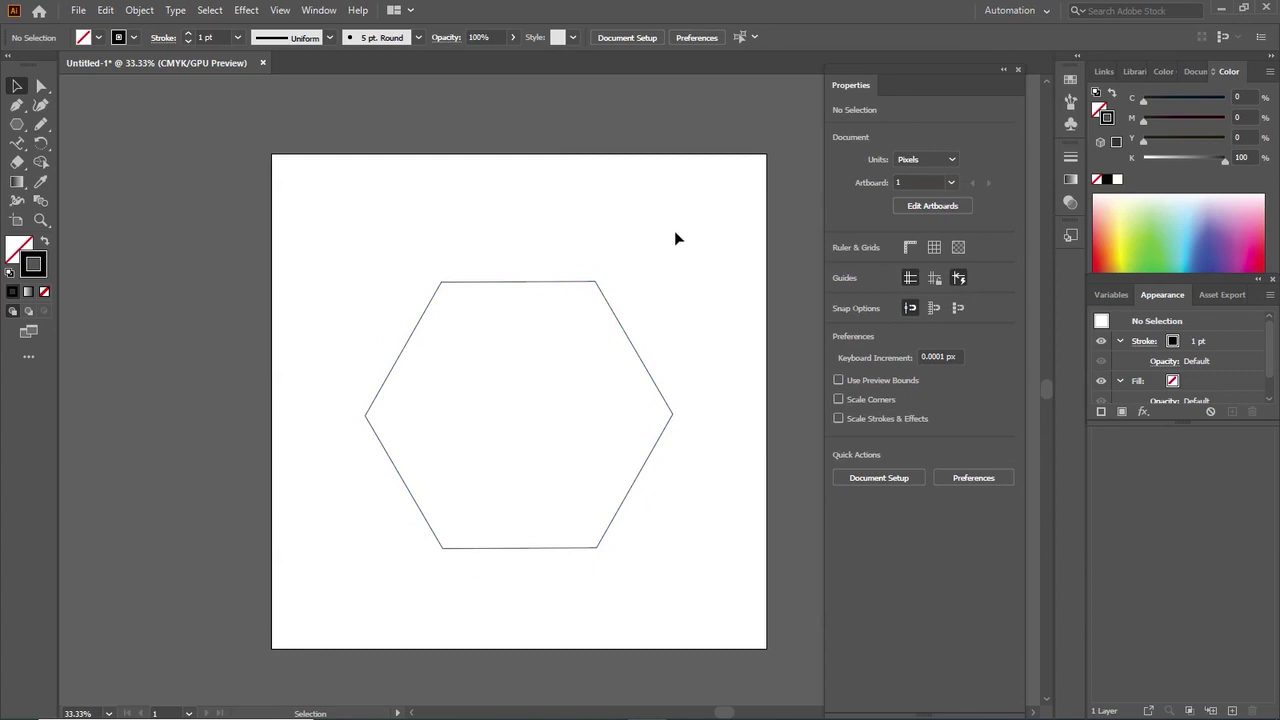
Place placeholder text along the hexagon's outline with the Type on a Path Tool, starting on its upper edge, and deselect it
left_click_drag(17, 143, 124, 168)
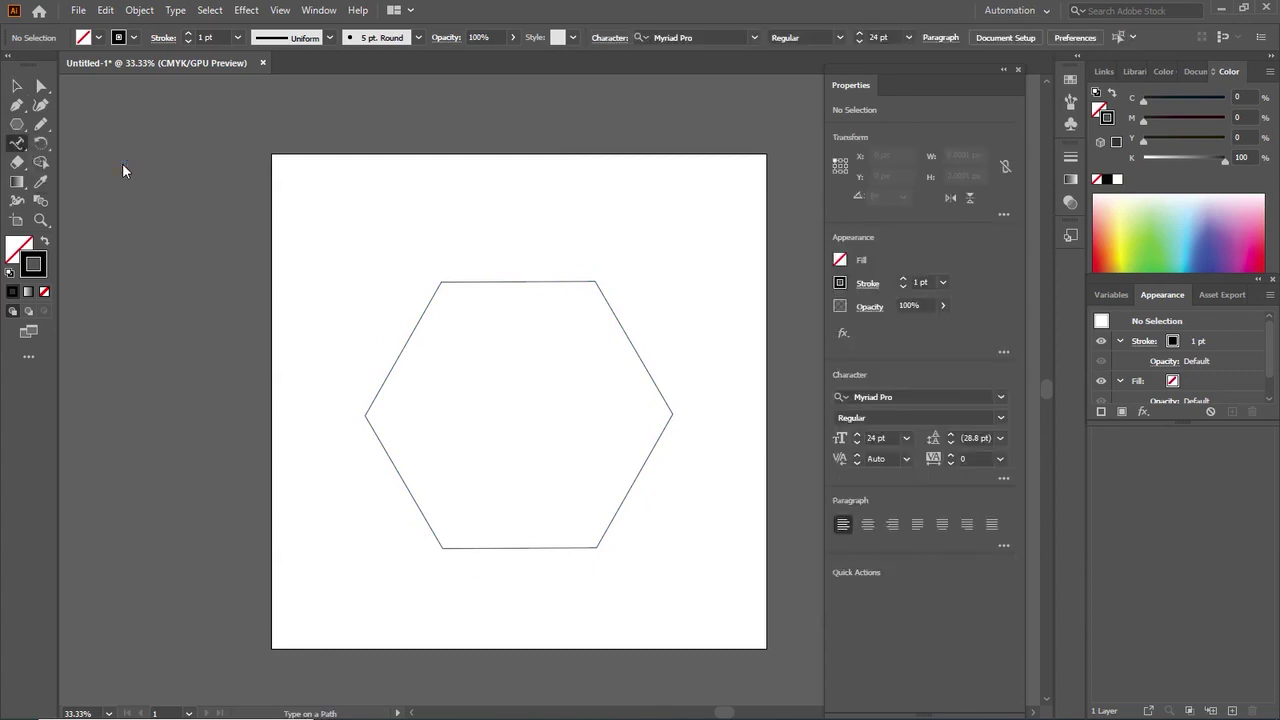
left_click(518, 290)
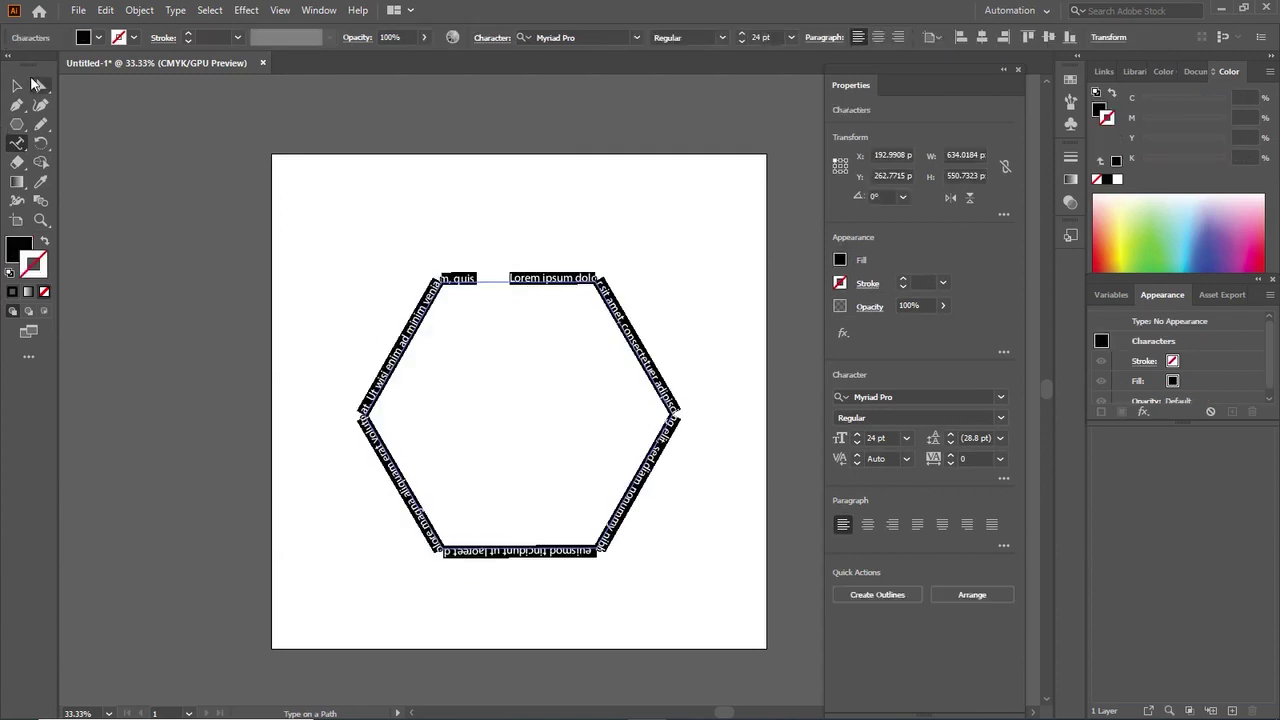
left_click(28, 85)
left_click(483, 215)
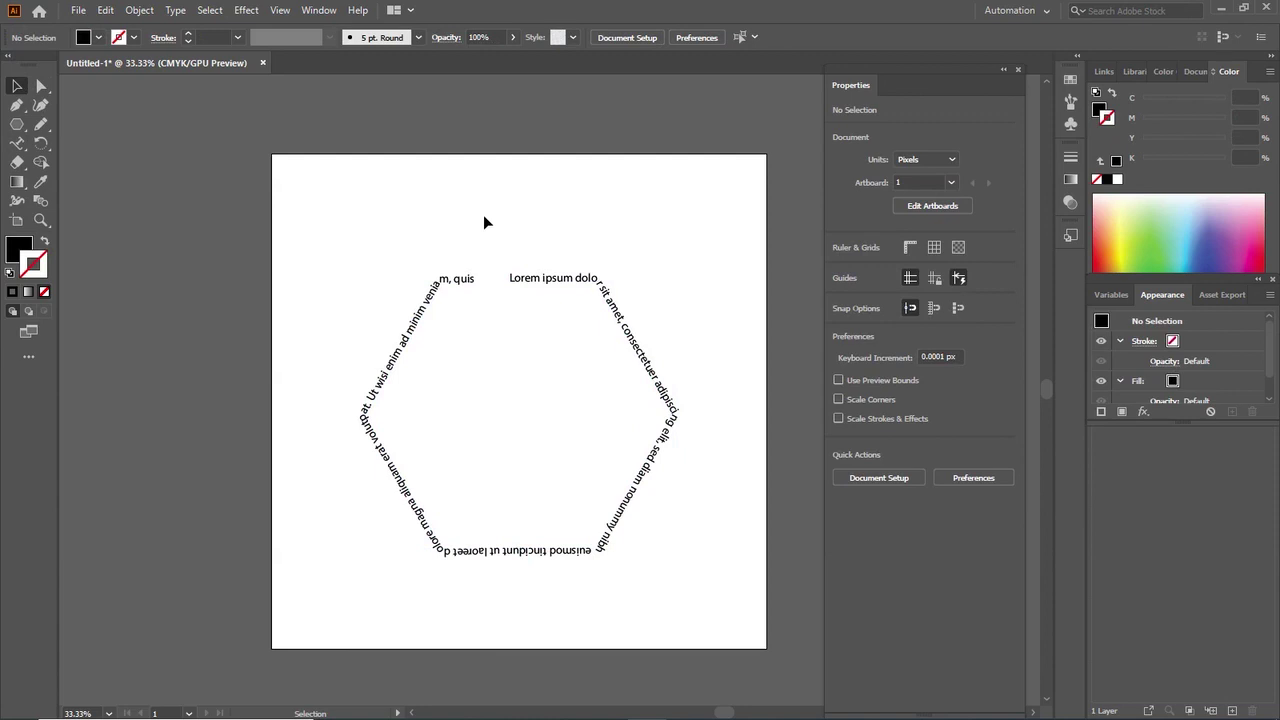
Delete the hexagonal path text
left_click_drag(460, 214, 684, 595)
key("Delete")
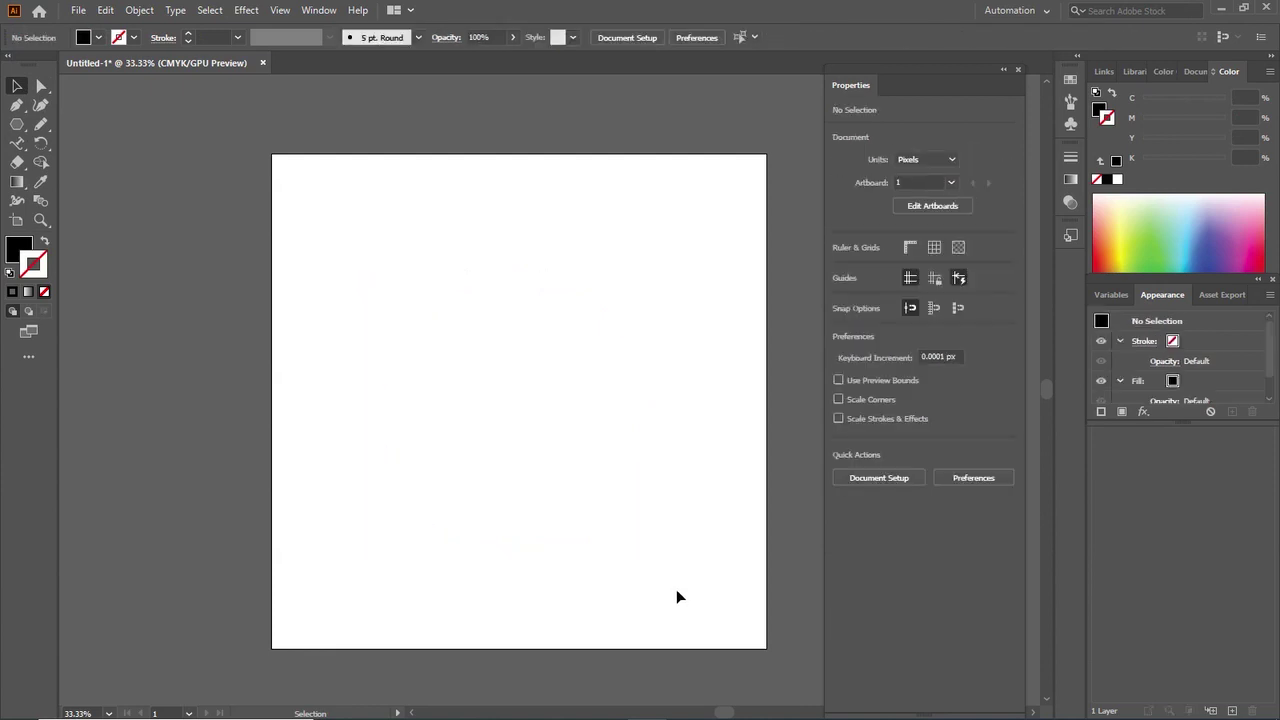
Draw an open, upward-arching curve with two anchor points across the artboard using the Pen tool
left_click(40, 105)
left_click(17, 106)
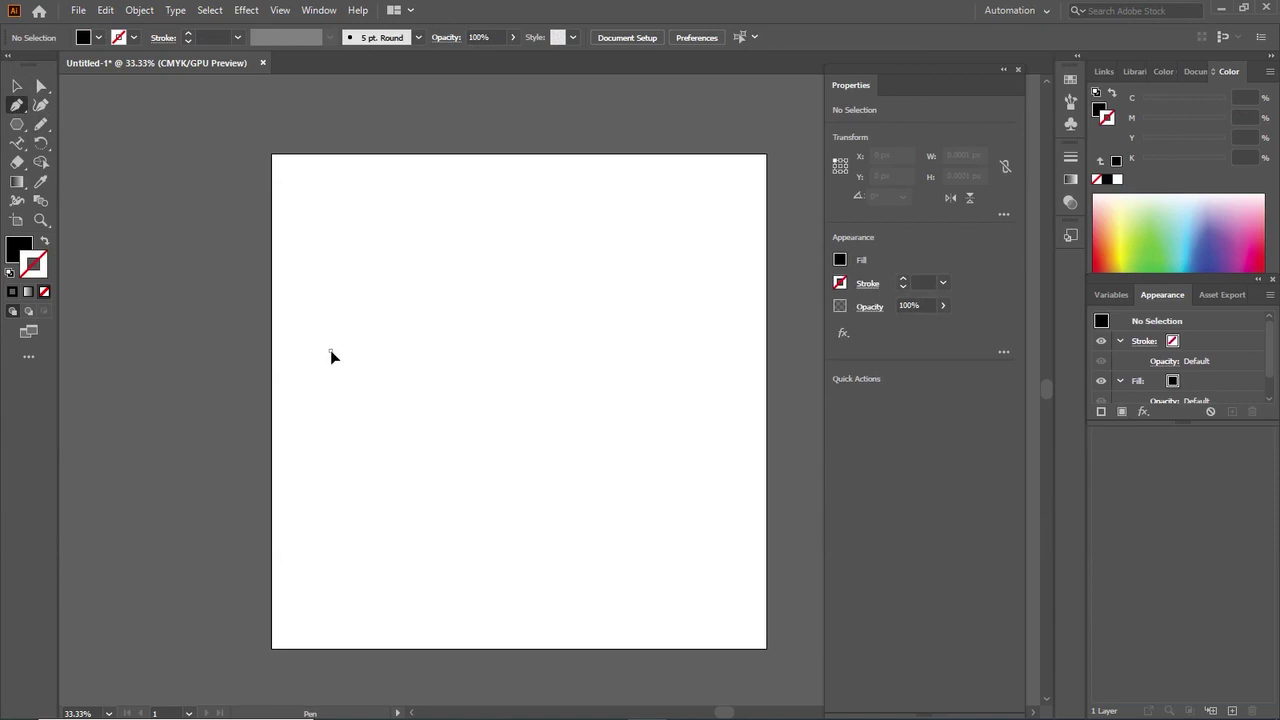
left_click(330, 350)
left_click_drag(628, 344, 807, 521)
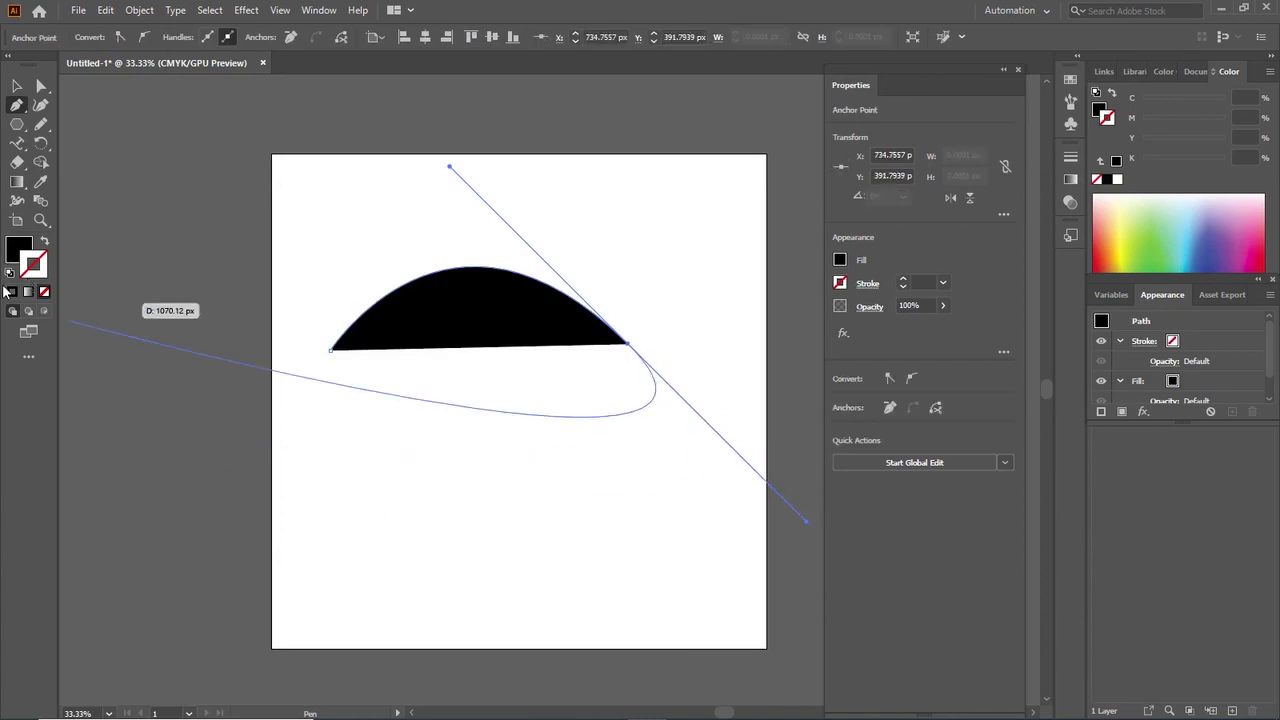
Remove the curve's fill and give it a black 1 pt stroke
left_click(43, 291)
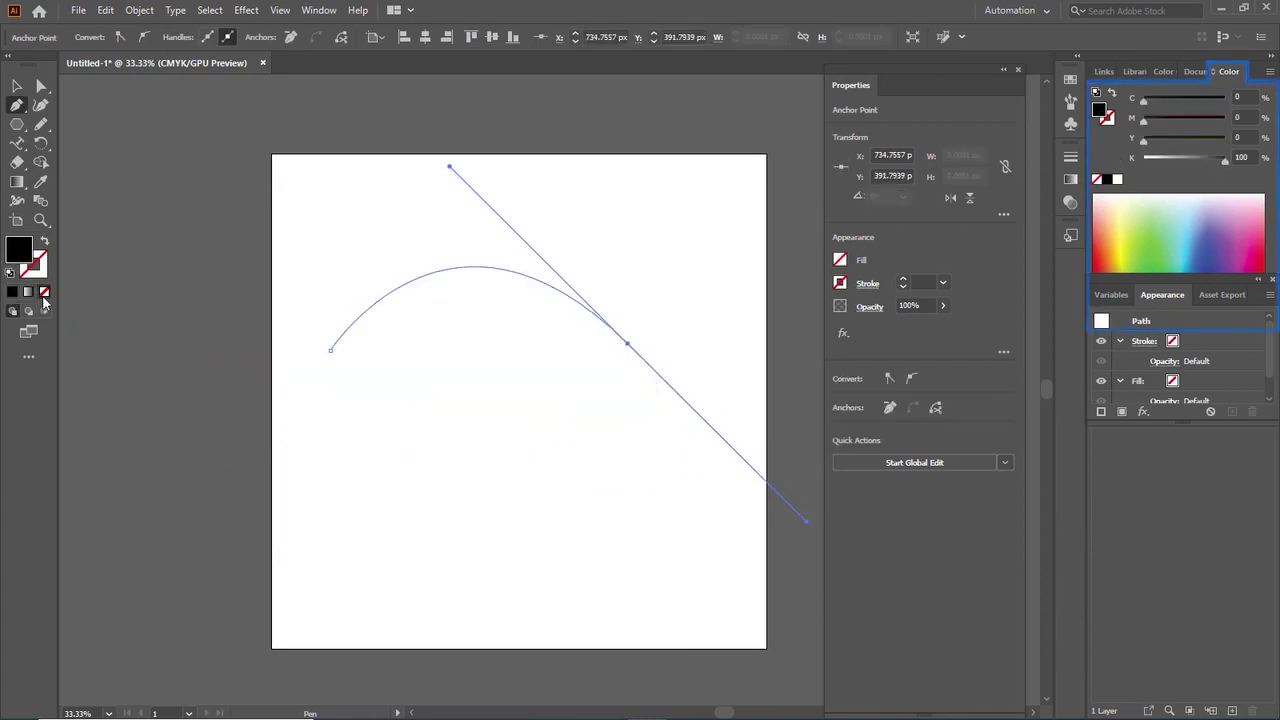
left_click(40, 275)
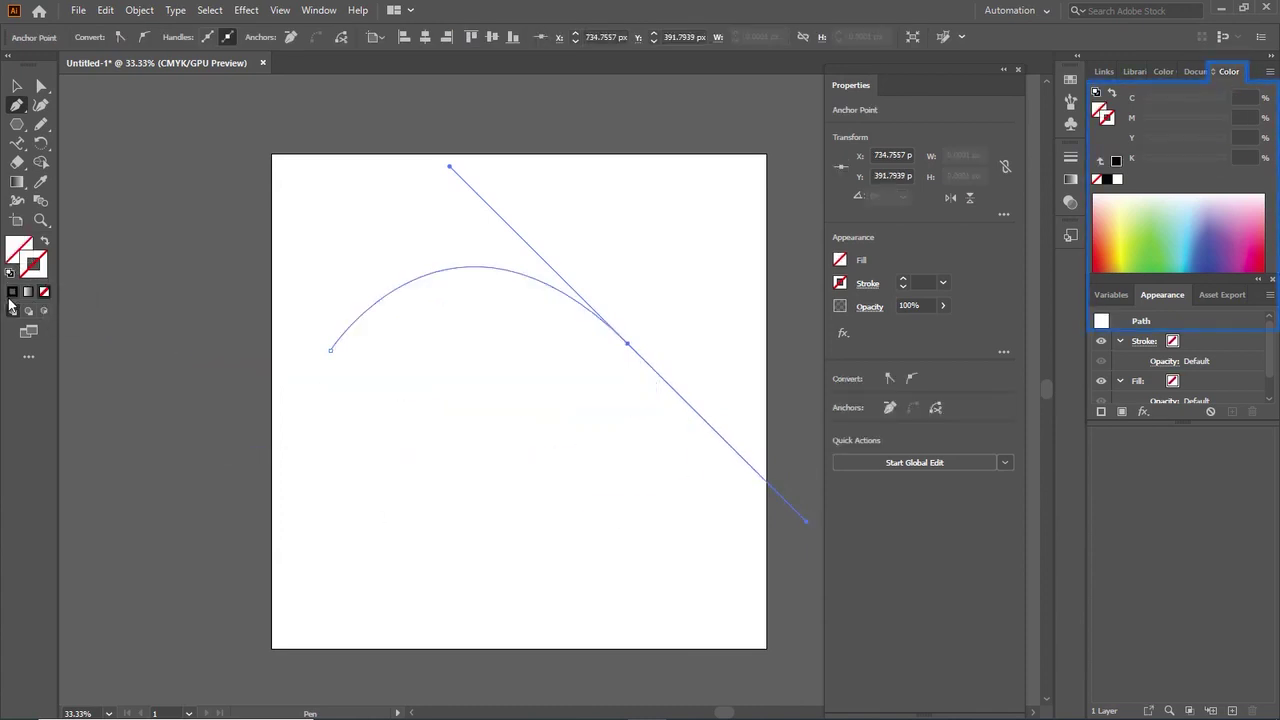
left_click(11, 292)
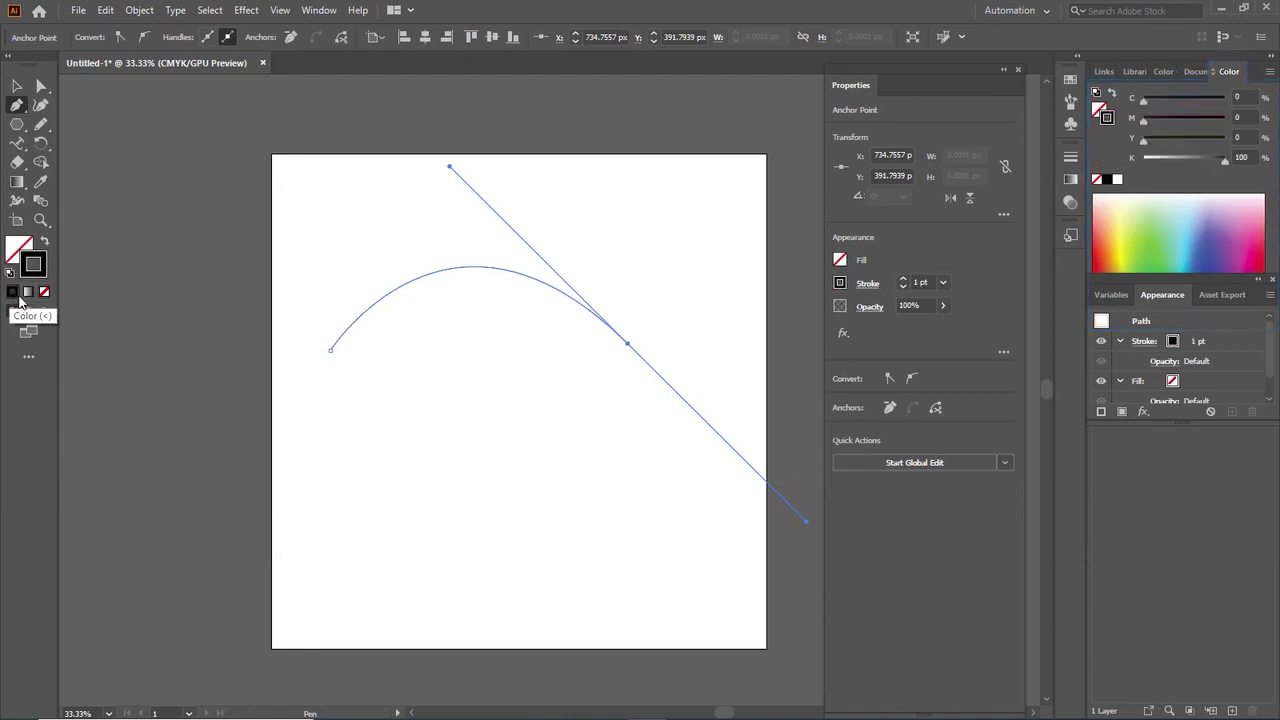
Place placeholder text along the upward-arching curve with the Type on a Path Tool and show its path brackets
left_click(18, 88)
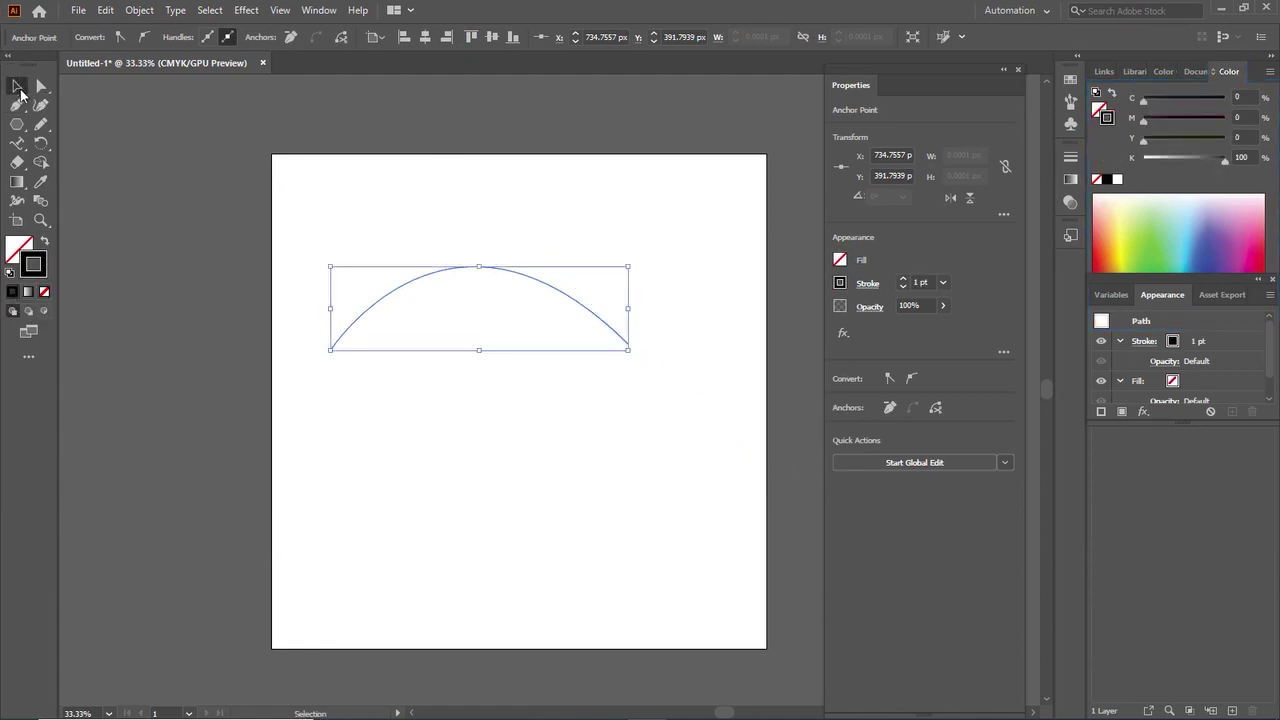
left_click(432, 218)
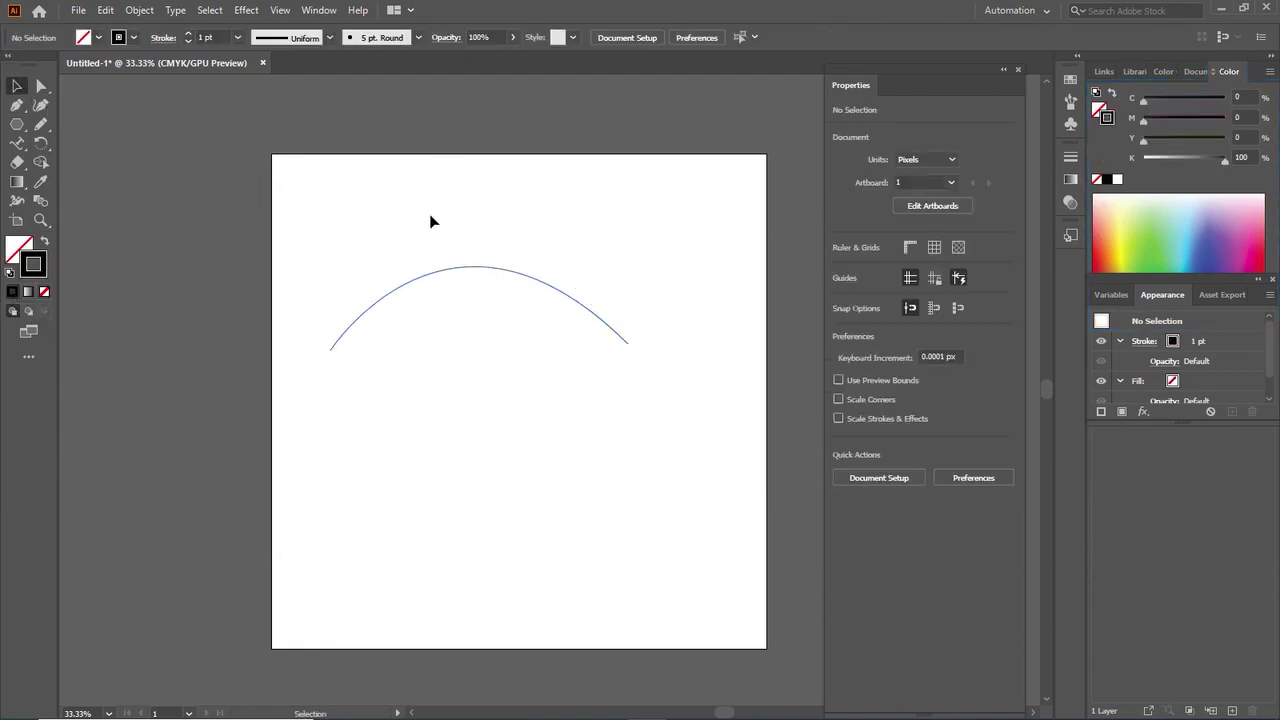
left_click(14, 150)
left_click(107, 162)
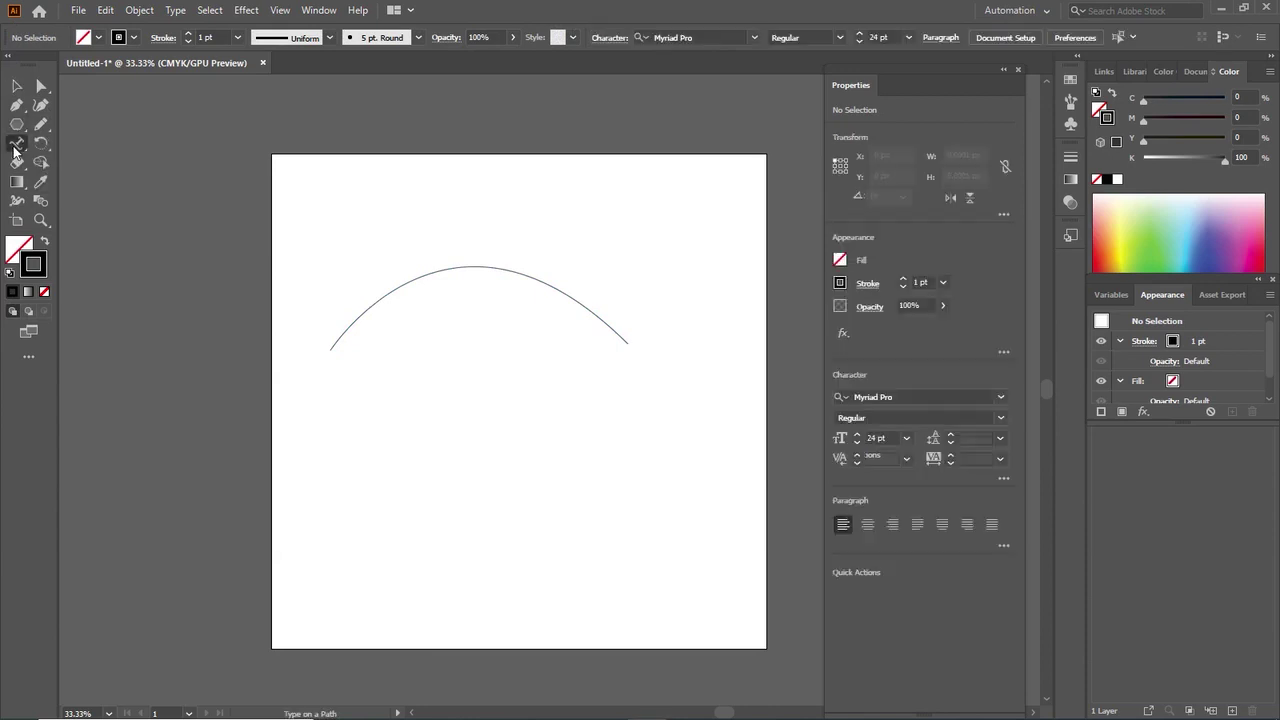
left_click(429, 284)
key("Escape")
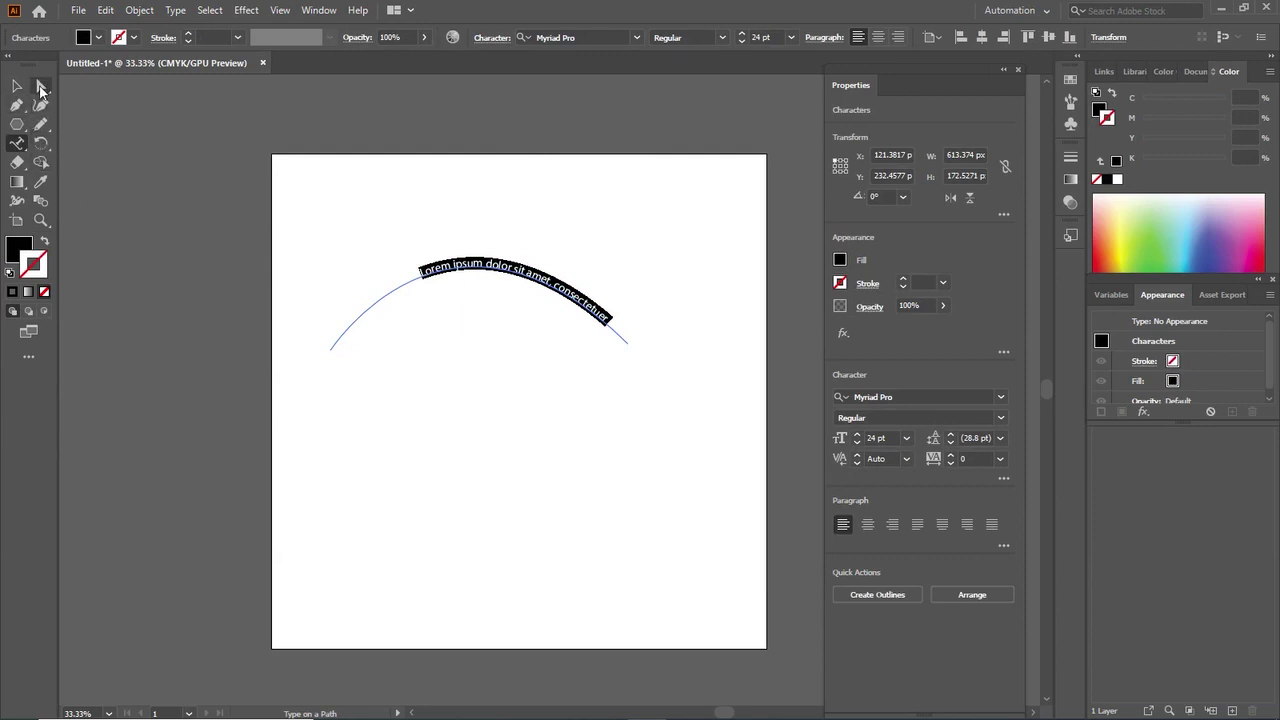
left_click(42, 87)
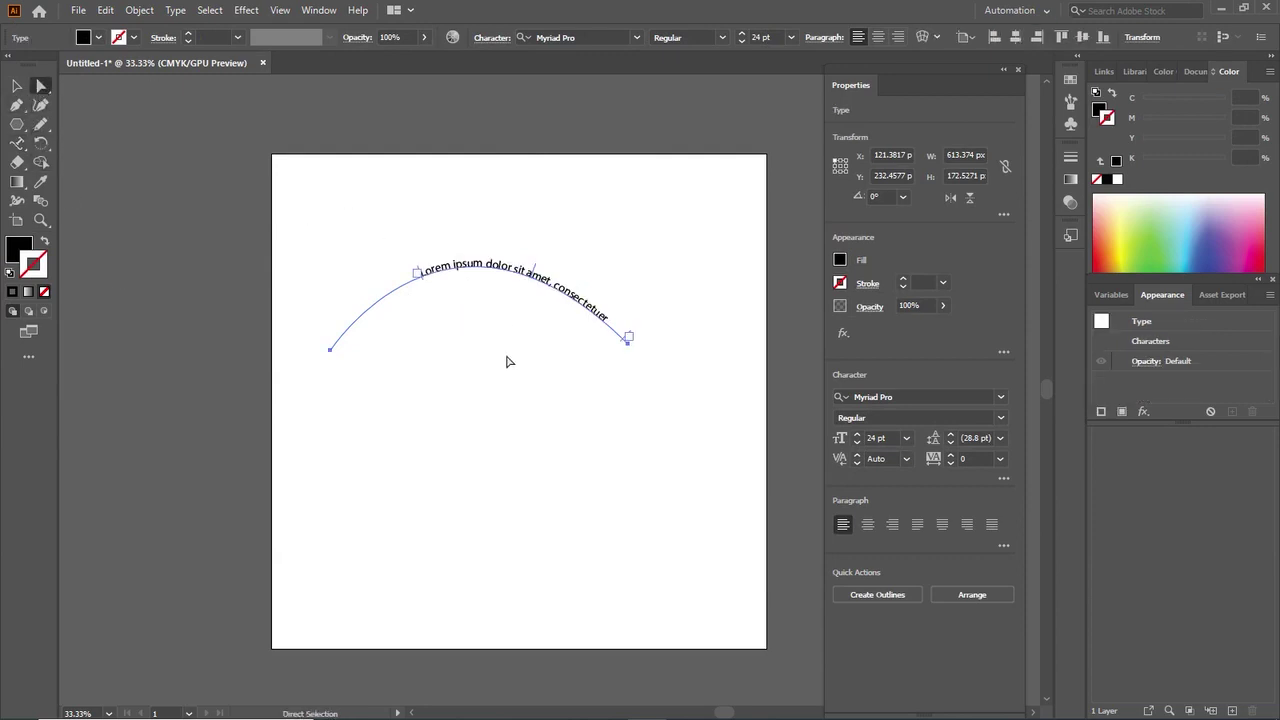
Undo the placement of the placeholder text on the curve
key("ctrl+equal")
key("ctrl+equal")
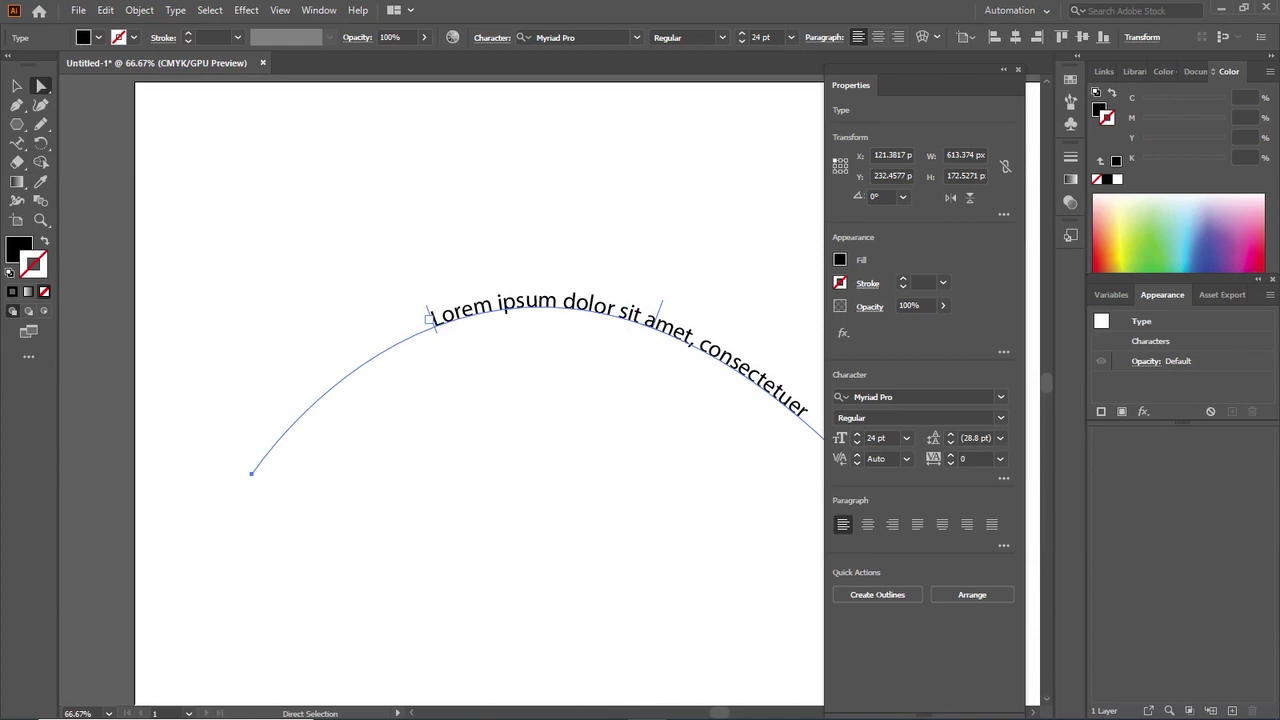
left_click_drag(719, 712, 725, 712)
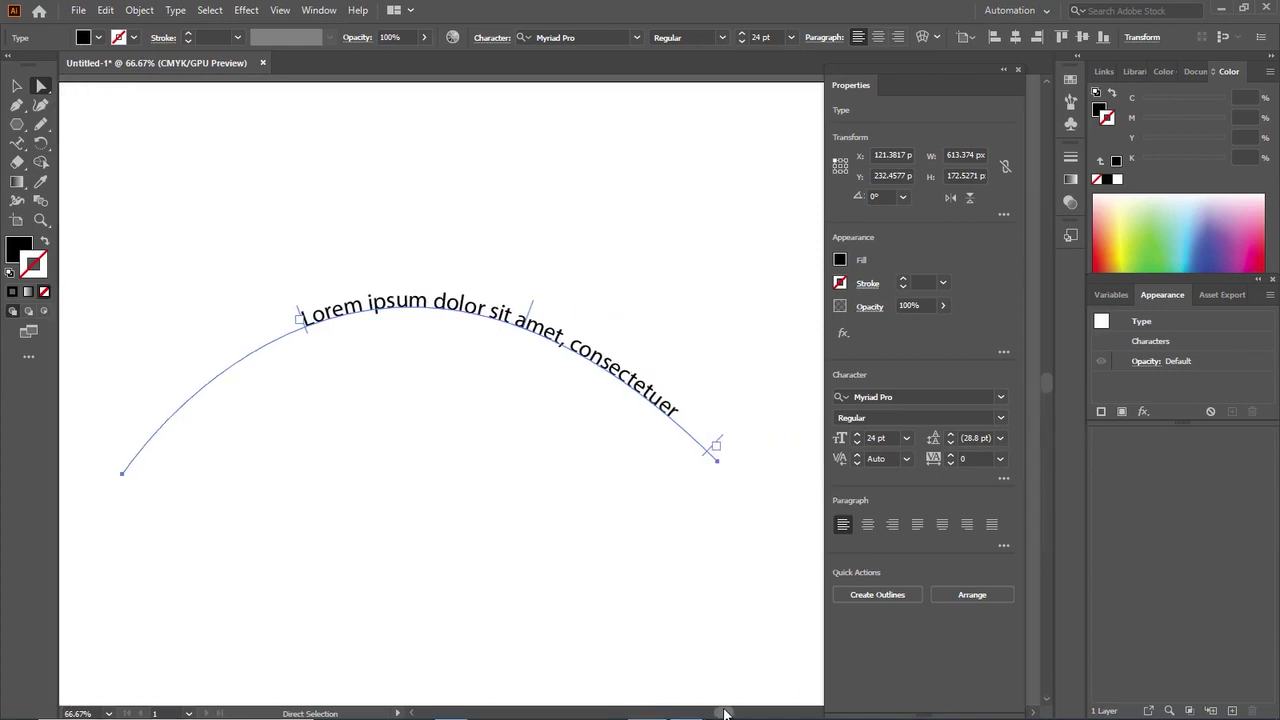
left_click(711, 447)
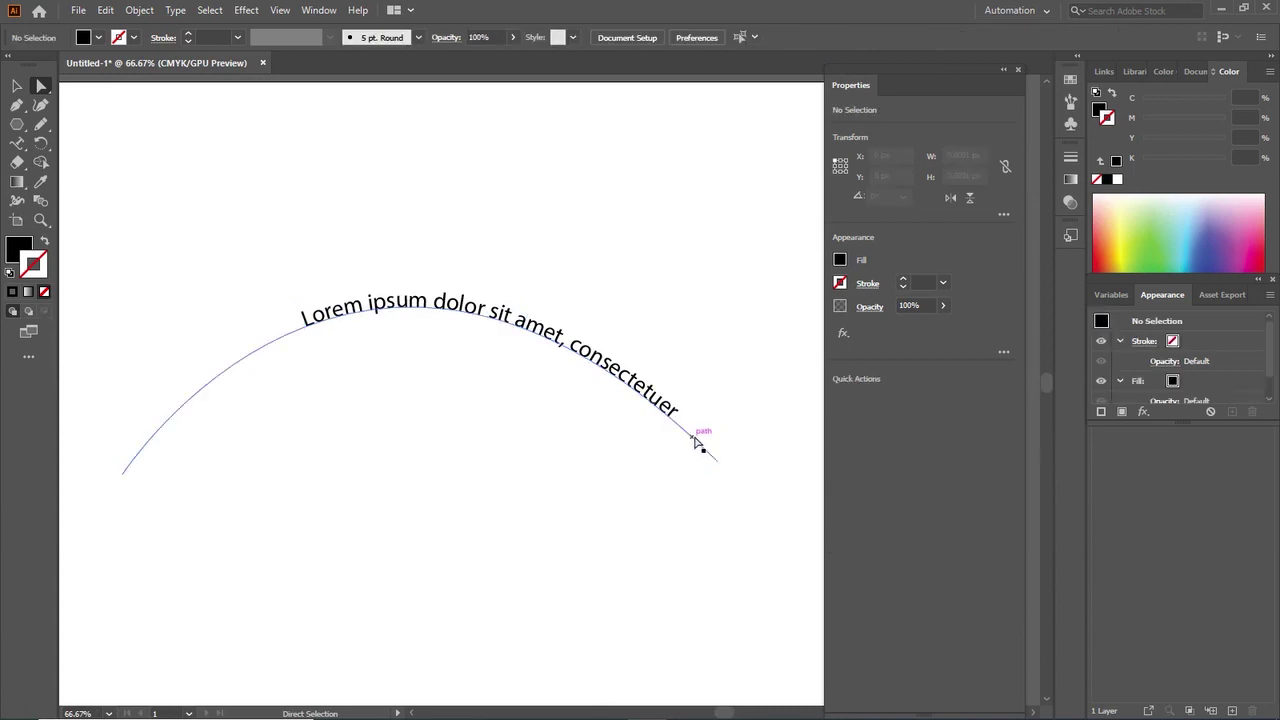
key("ctrl+z")
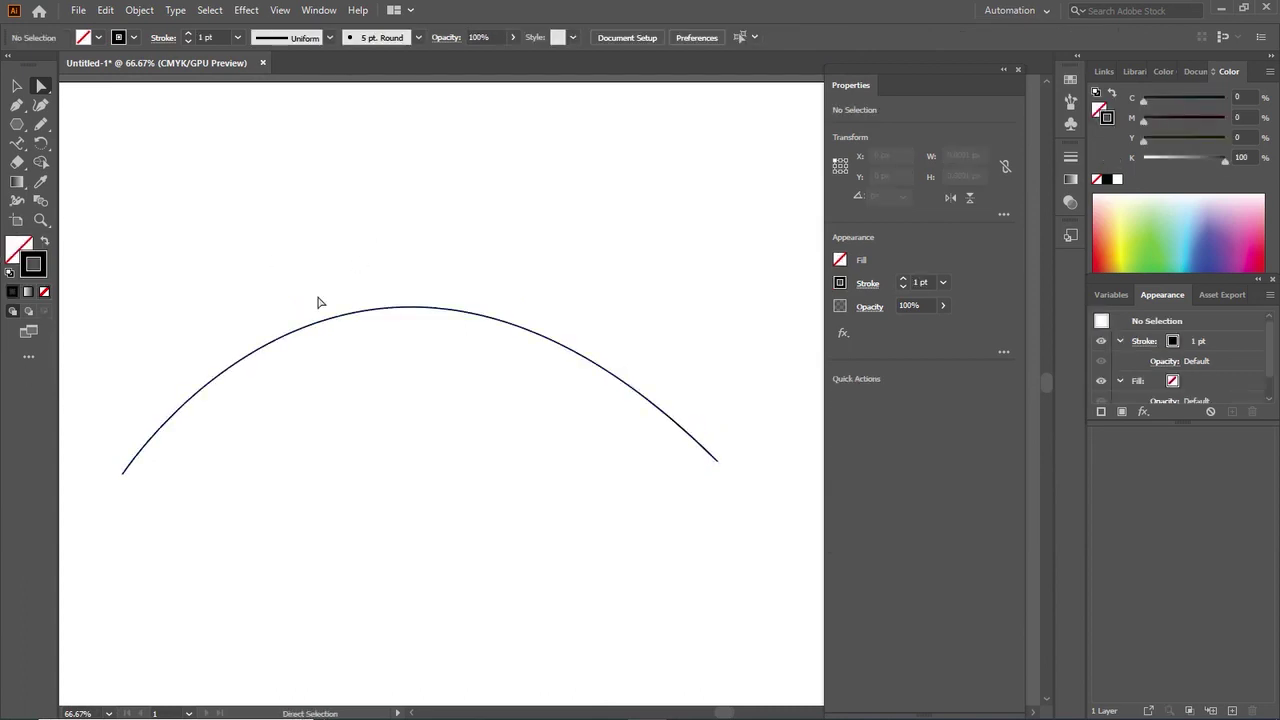
key("ctrl+z")
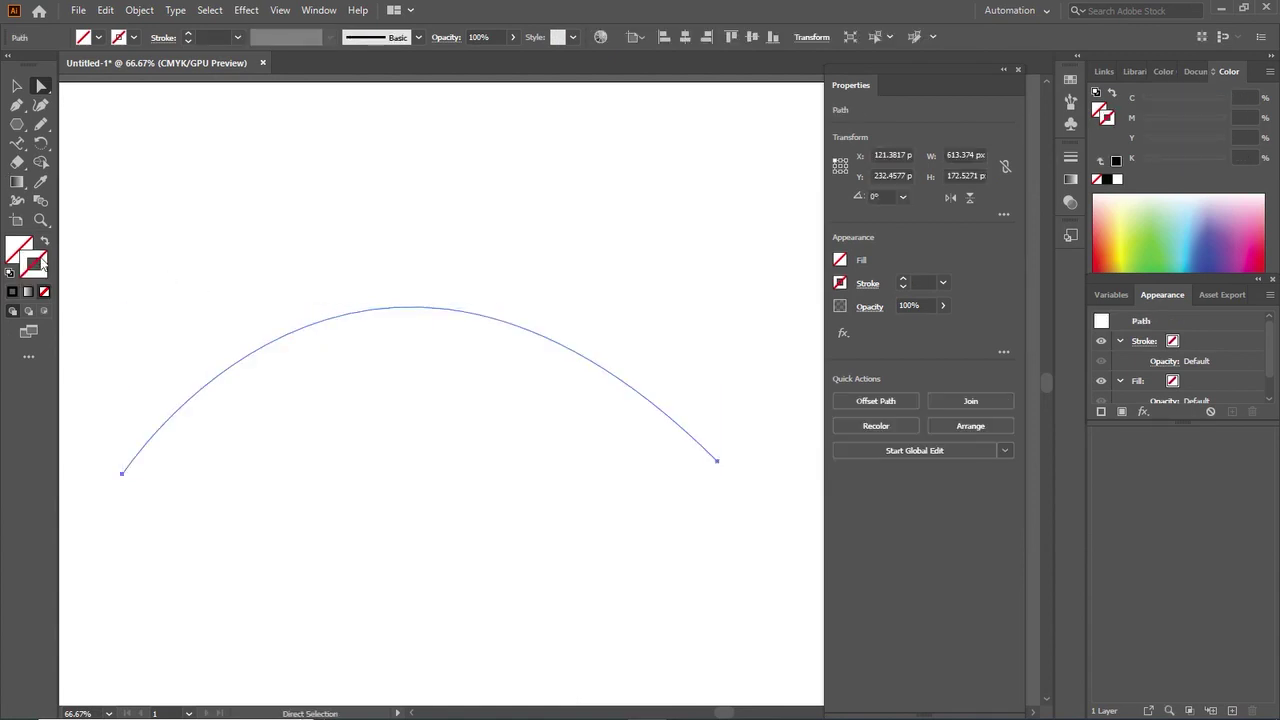
Restore the curve's black 1 pt stroke and place placeholder path text on it, starting left of its peak, with its brackets shown
left_click(12, 292)
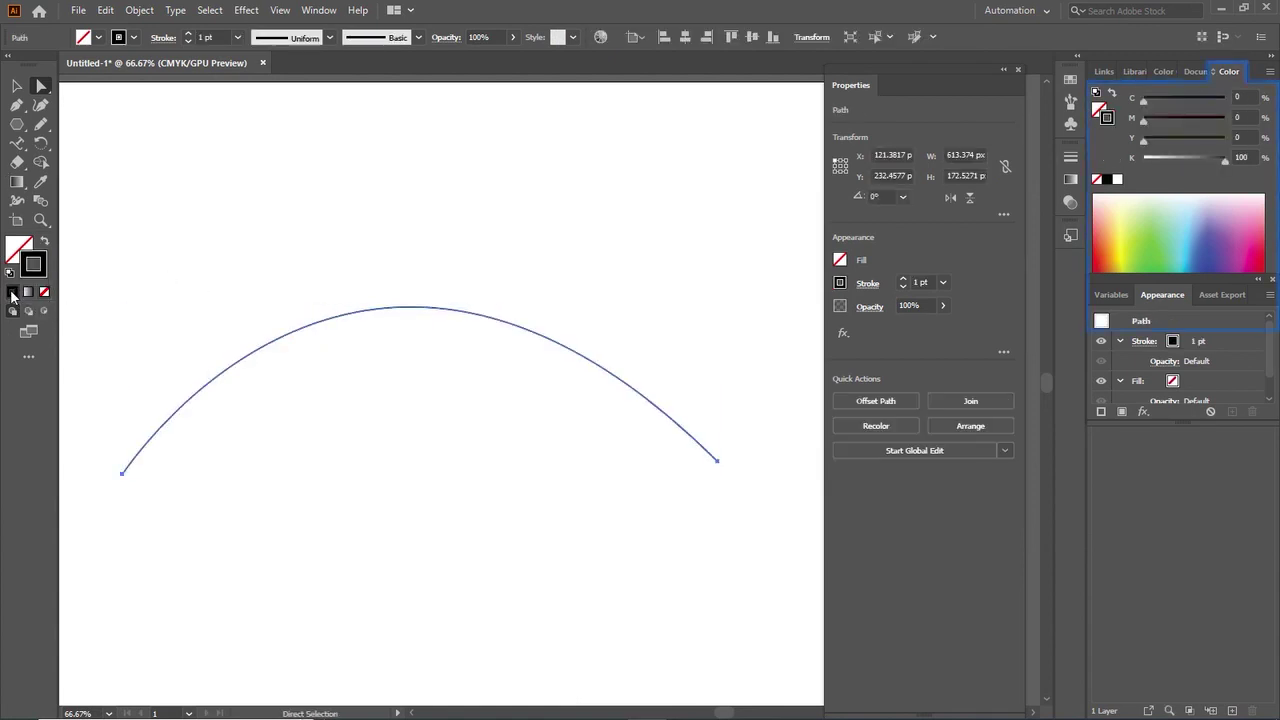
left_click(17, 143)
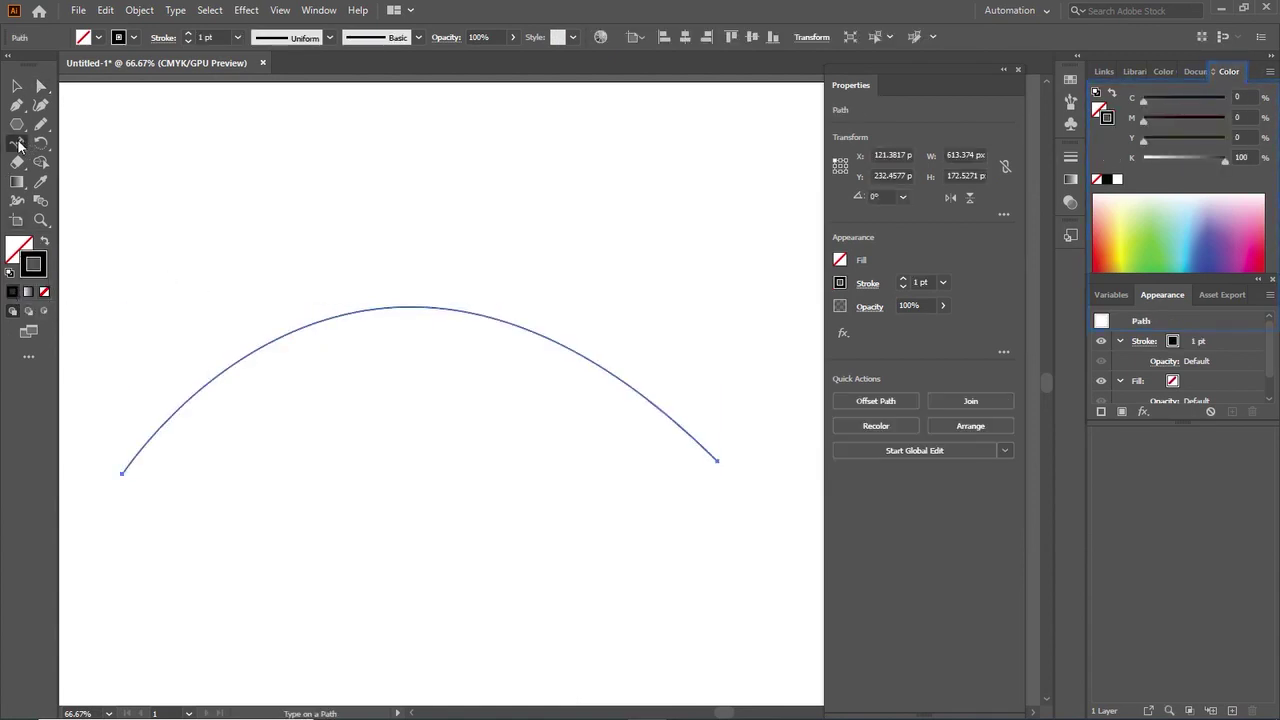
left_click(313, 327)
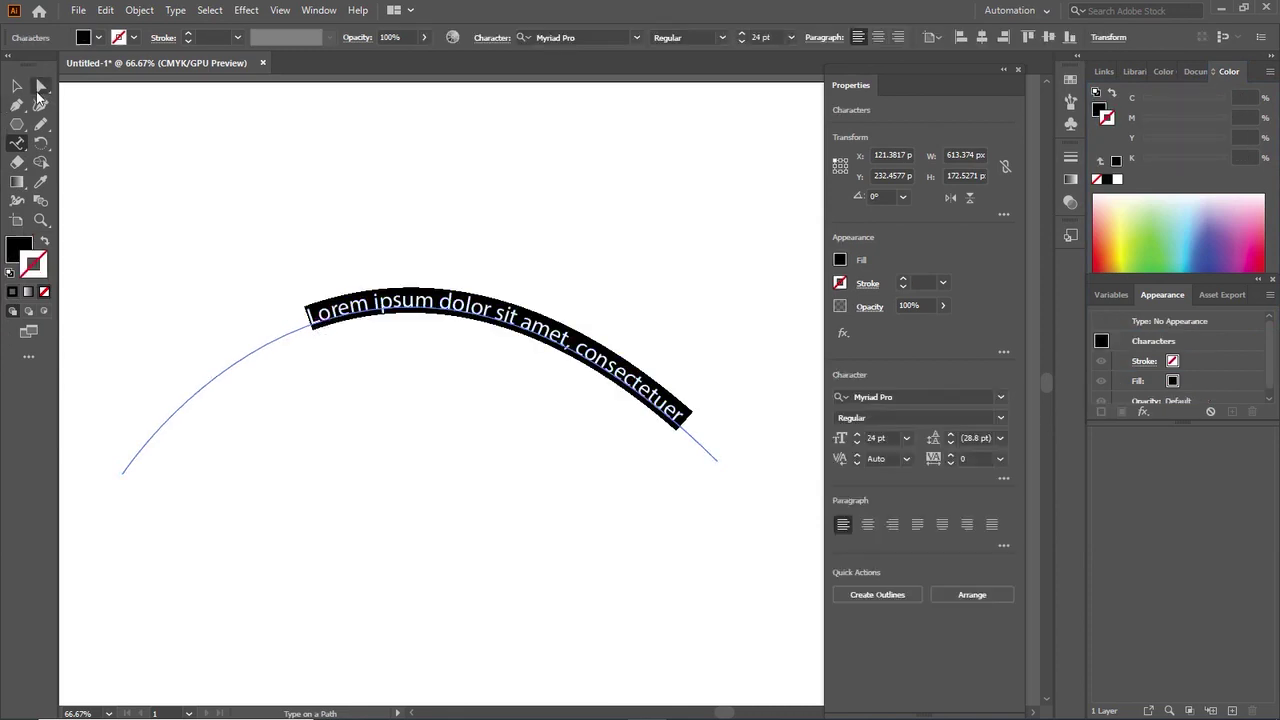
left_click(41, 86)
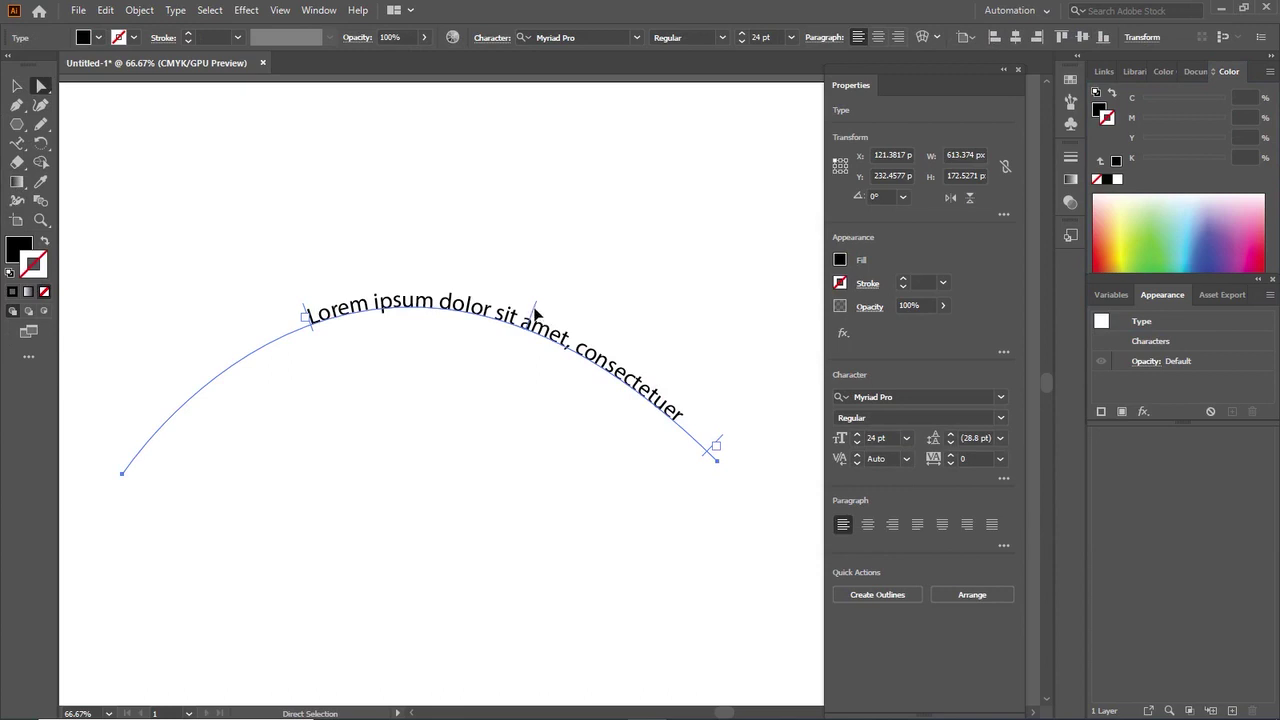
Flip the path text to the underside of the curve and try moving its start bracket toward the peak
left_click_drag(533, 311, 516, 363)
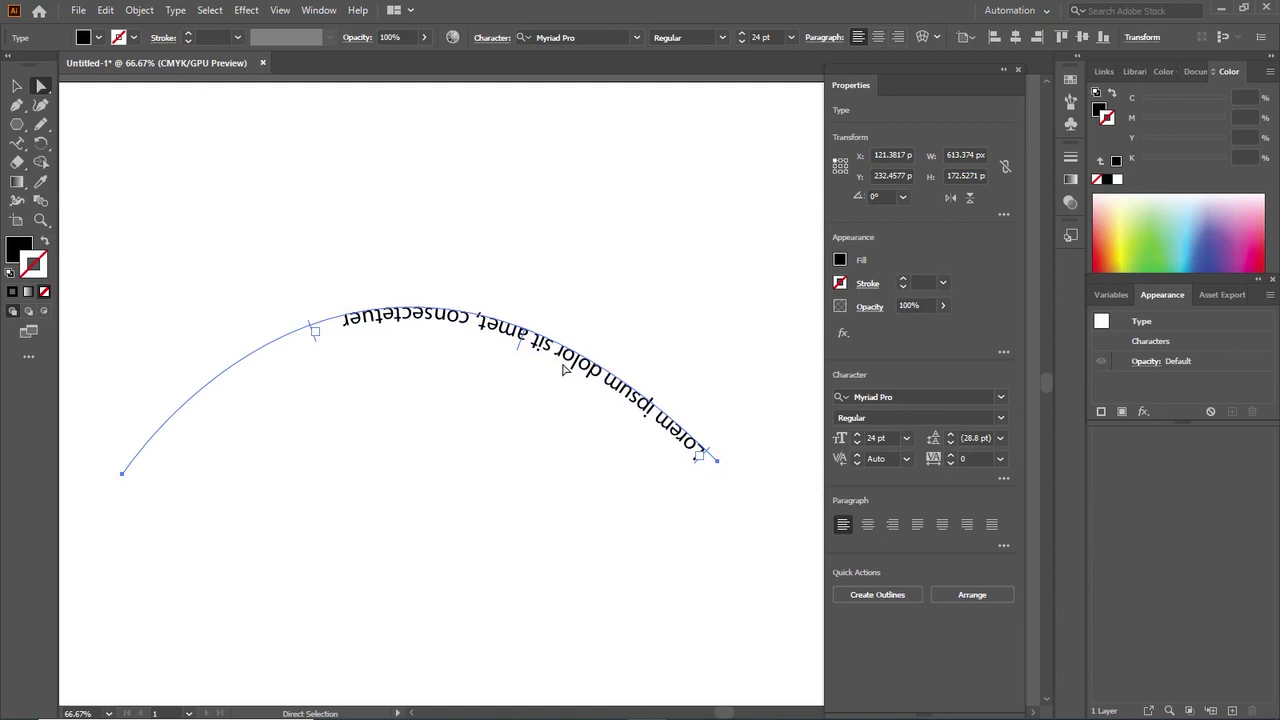
left_click_drag(700, 458, 557, 371)
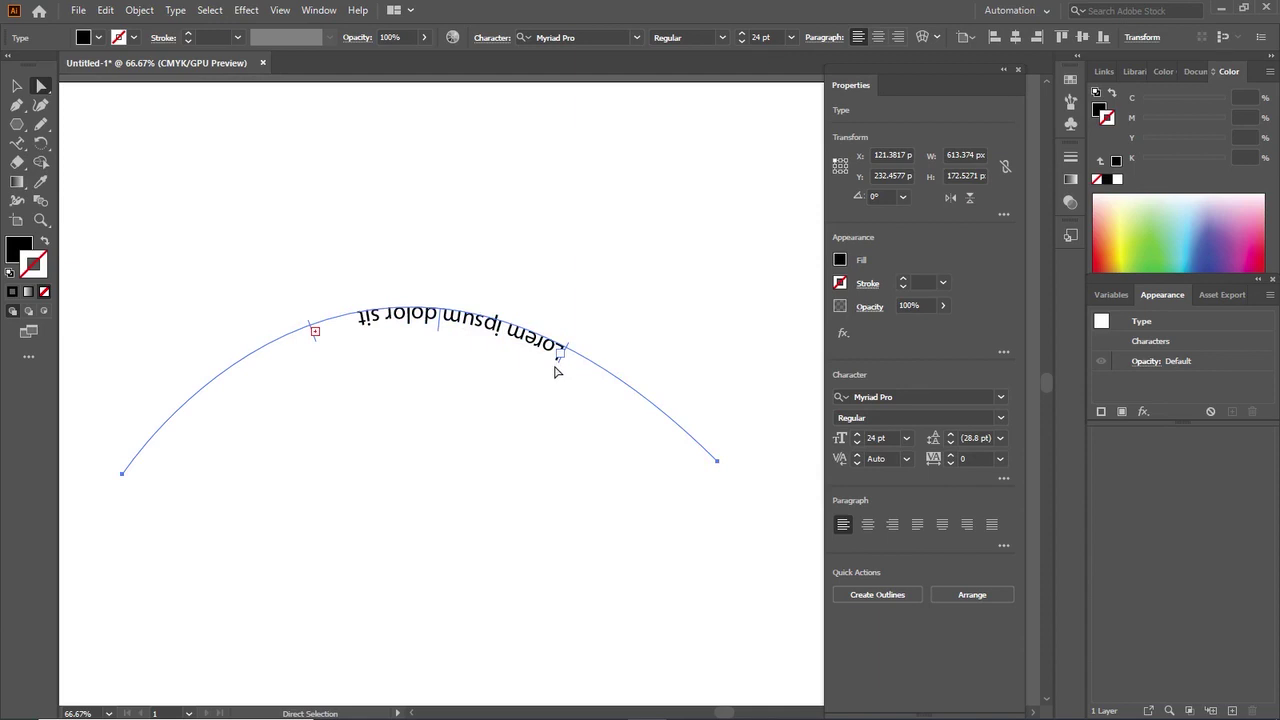
key("ctrl+z")
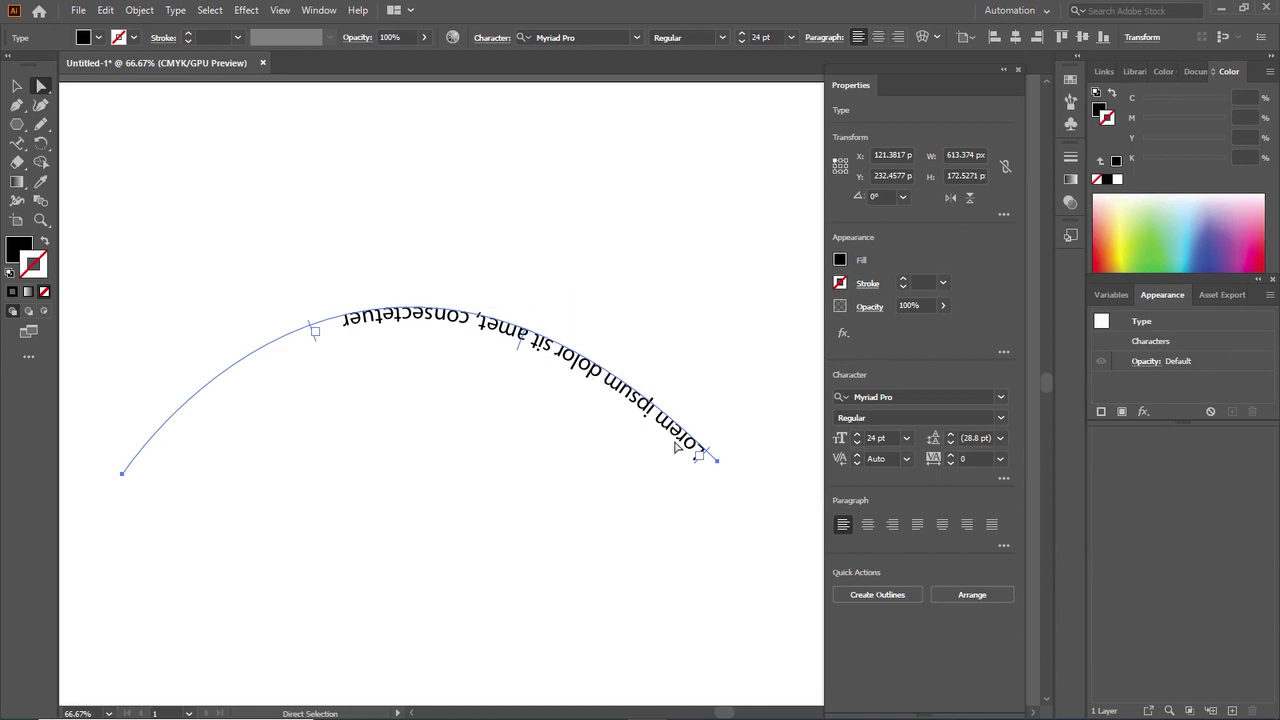
key("t")
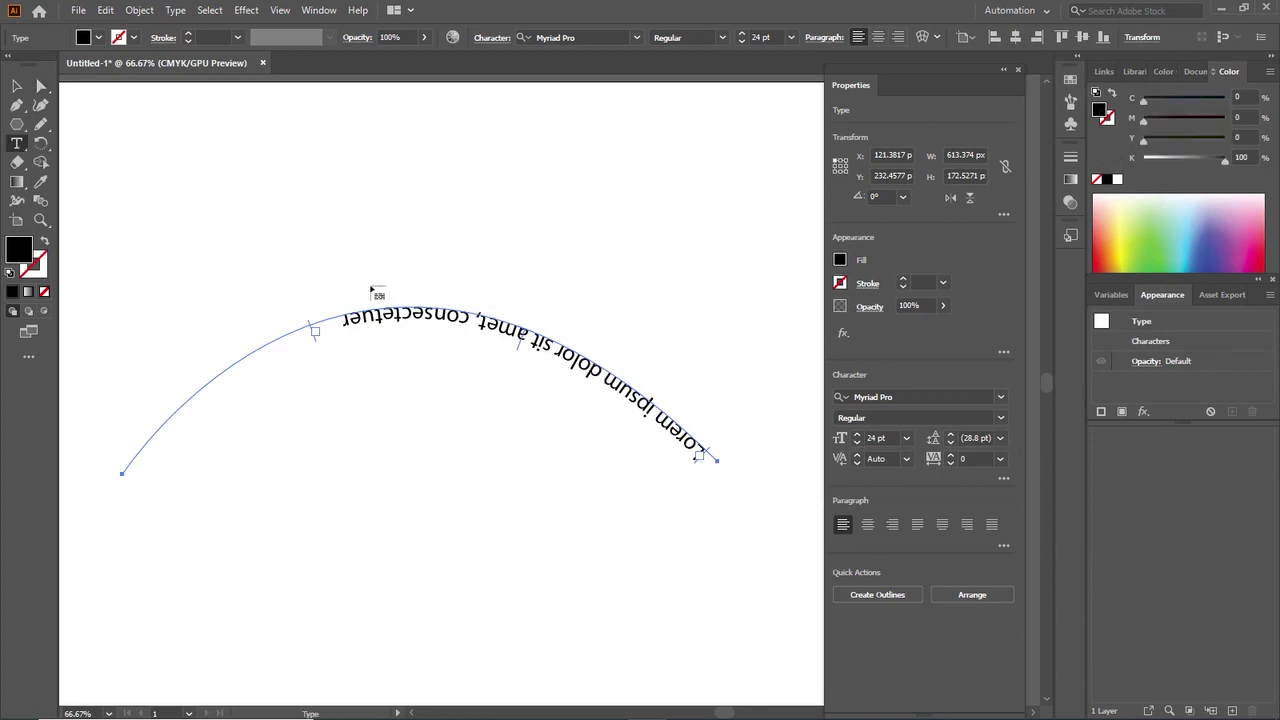
left_click_drag(410, 317, 372, 322)
key("Escape")
key("t")
left_click_drag(25, 137, 90, 160)
Shift both brackets of the path text leftward along the curve and flip the text back onto its upper side
left_click(41, 86)
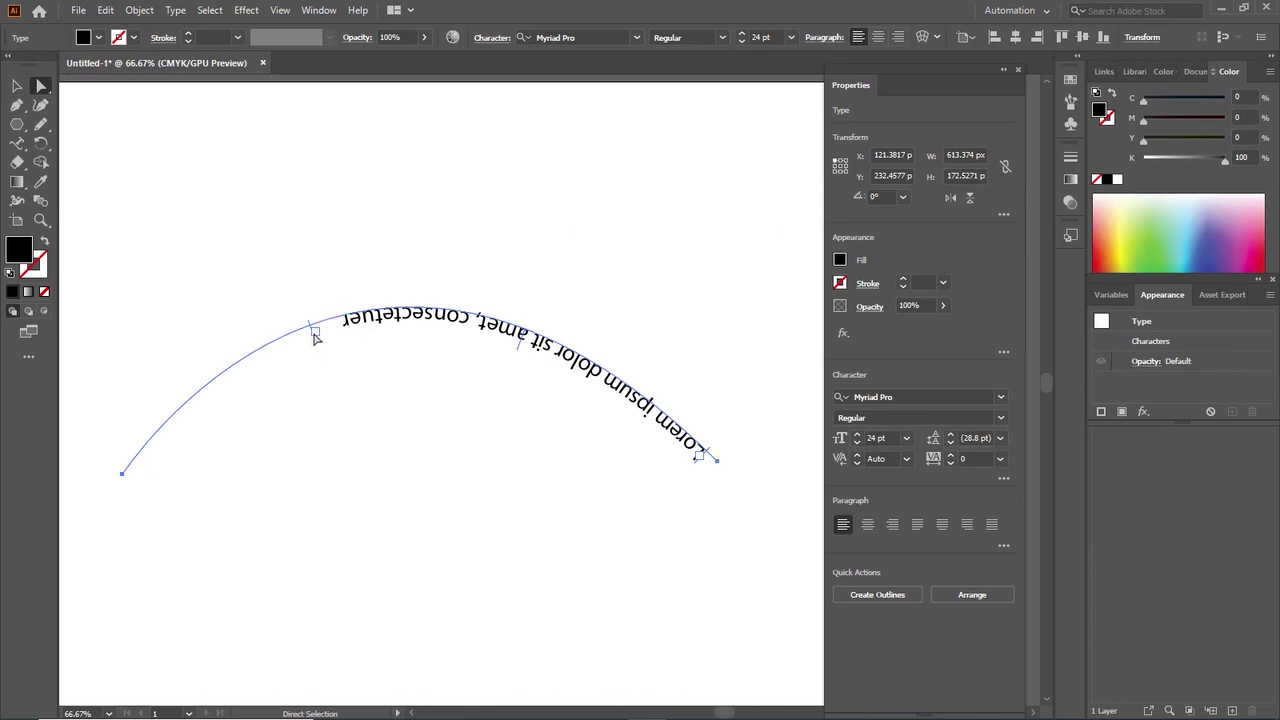
left_click_drag(312, 336, 250, 362)
left_click(703, 465)
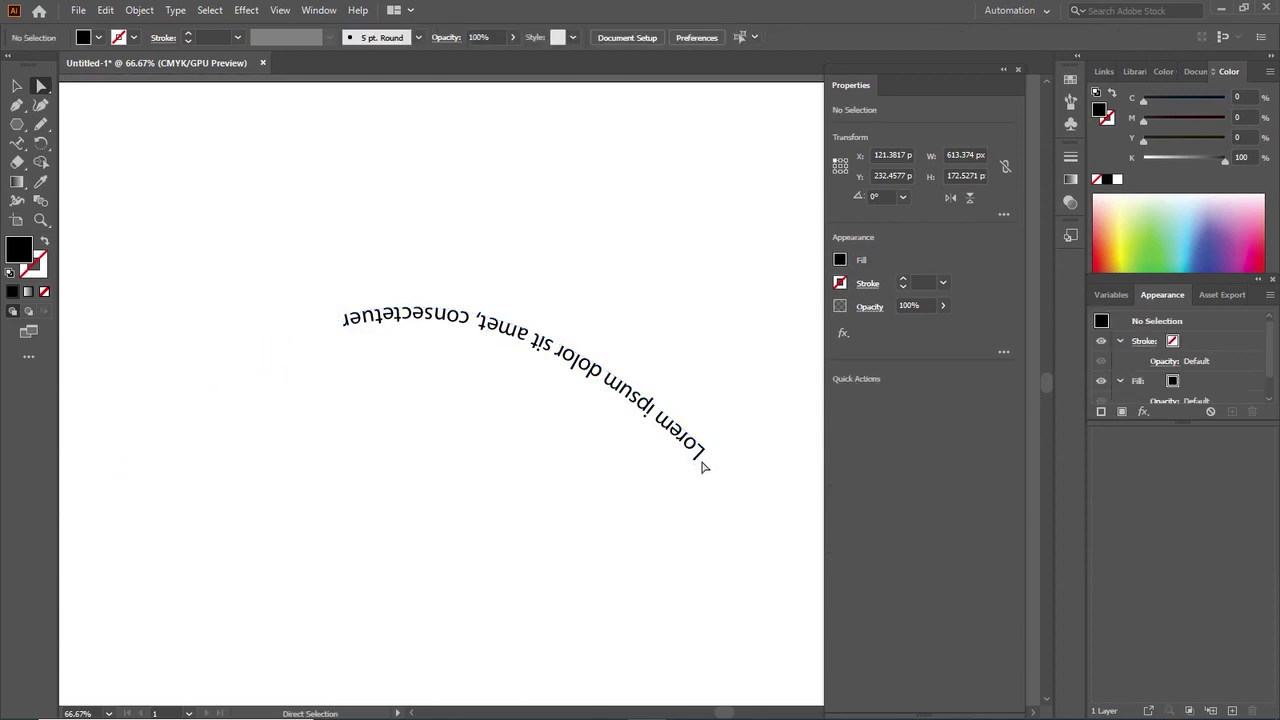
left_click(703, 463)
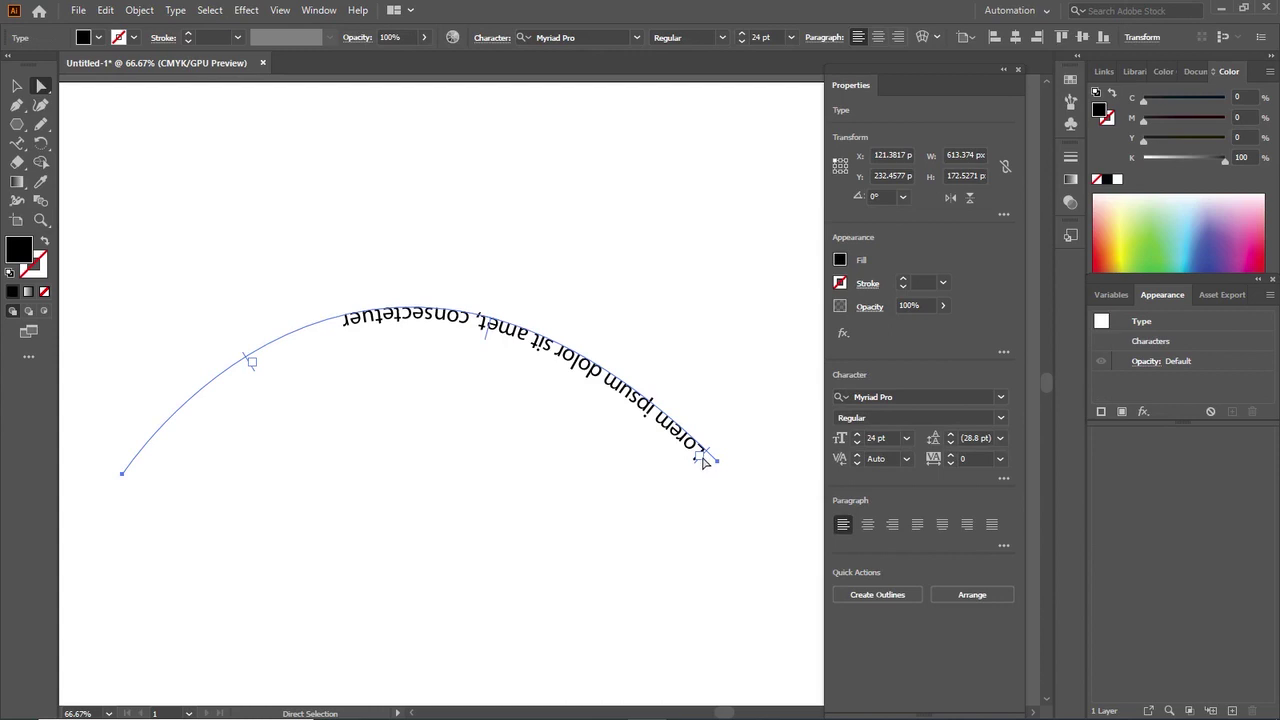
left_click_drag(708, 457, 516, 330)
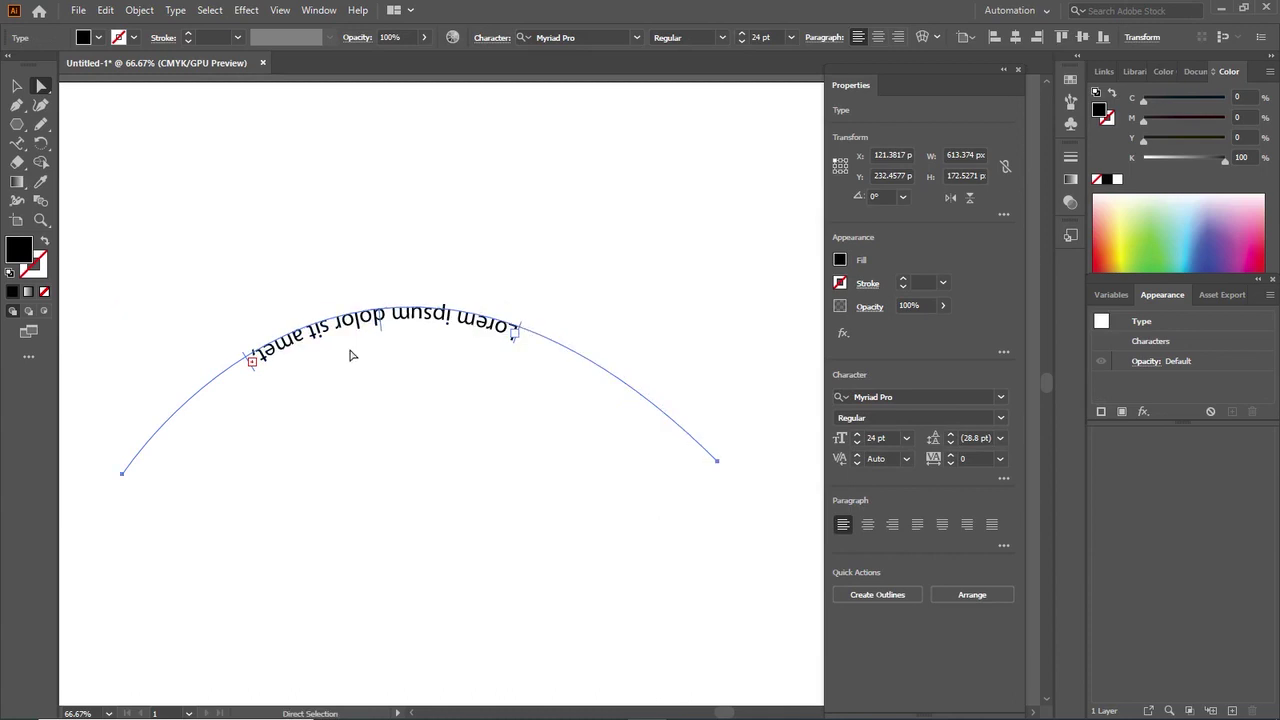
left_click_drag(380, 324, 380, 295)
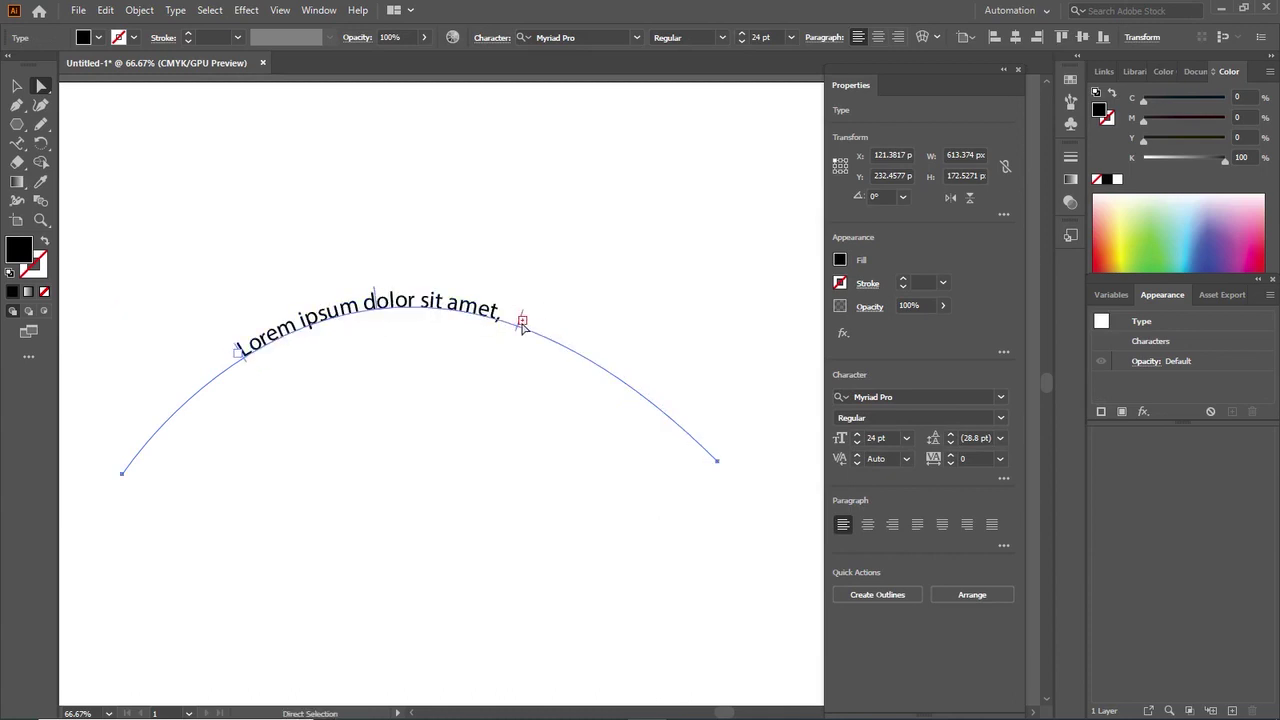
Thread the overflowing path text onto a second copy of the curve beside the first and deselect both
key("t")
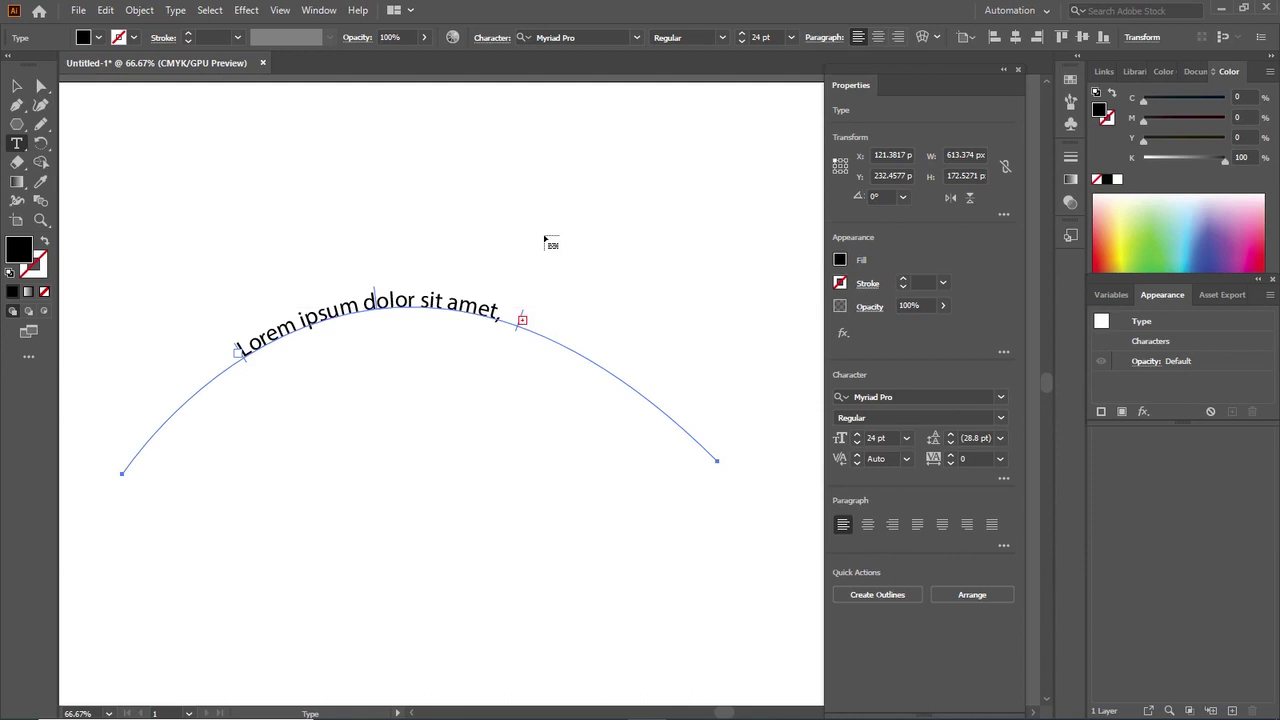
left_click(545, 238)
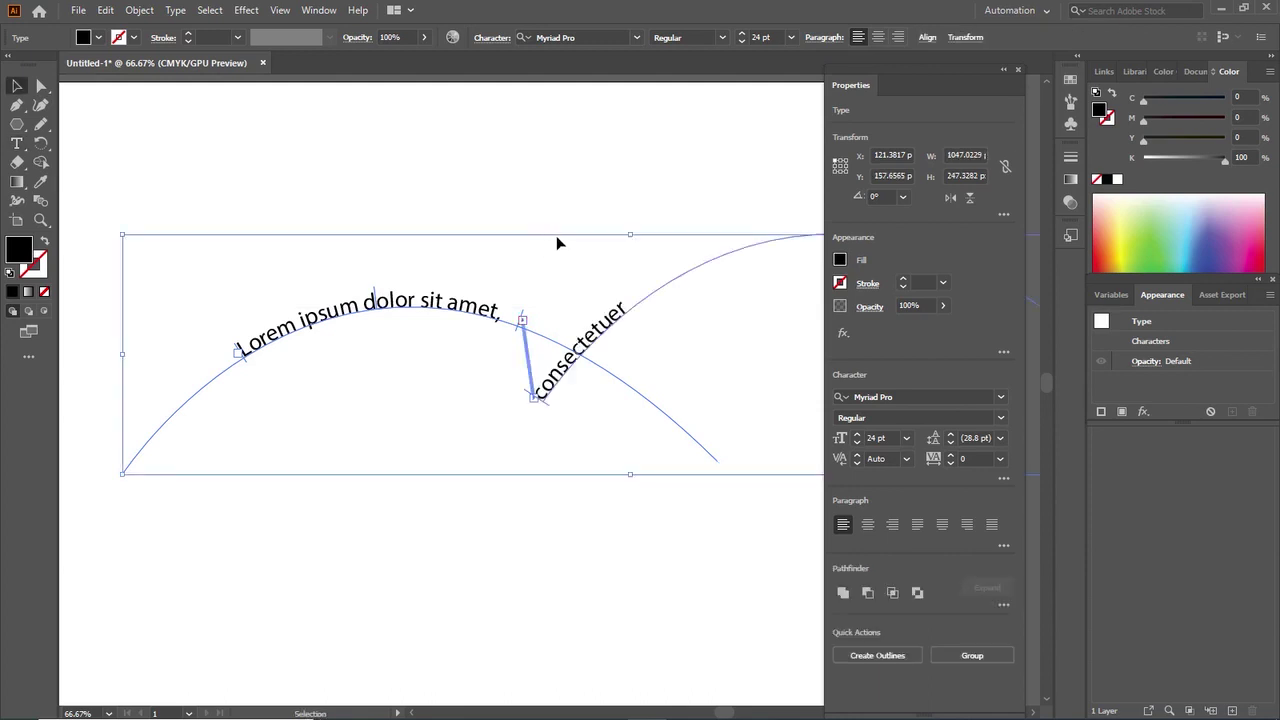
left_click(626, 533)
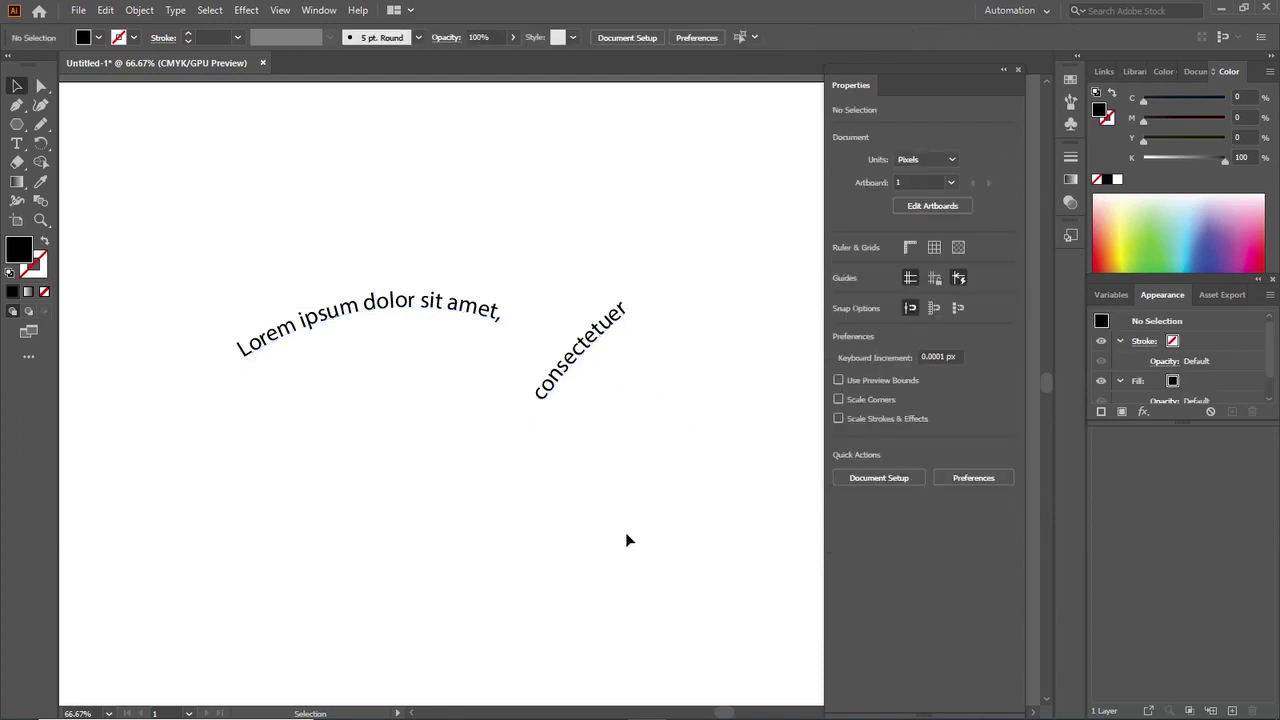
Delete both threaded path texts from the artboard
key("ctrl+a")
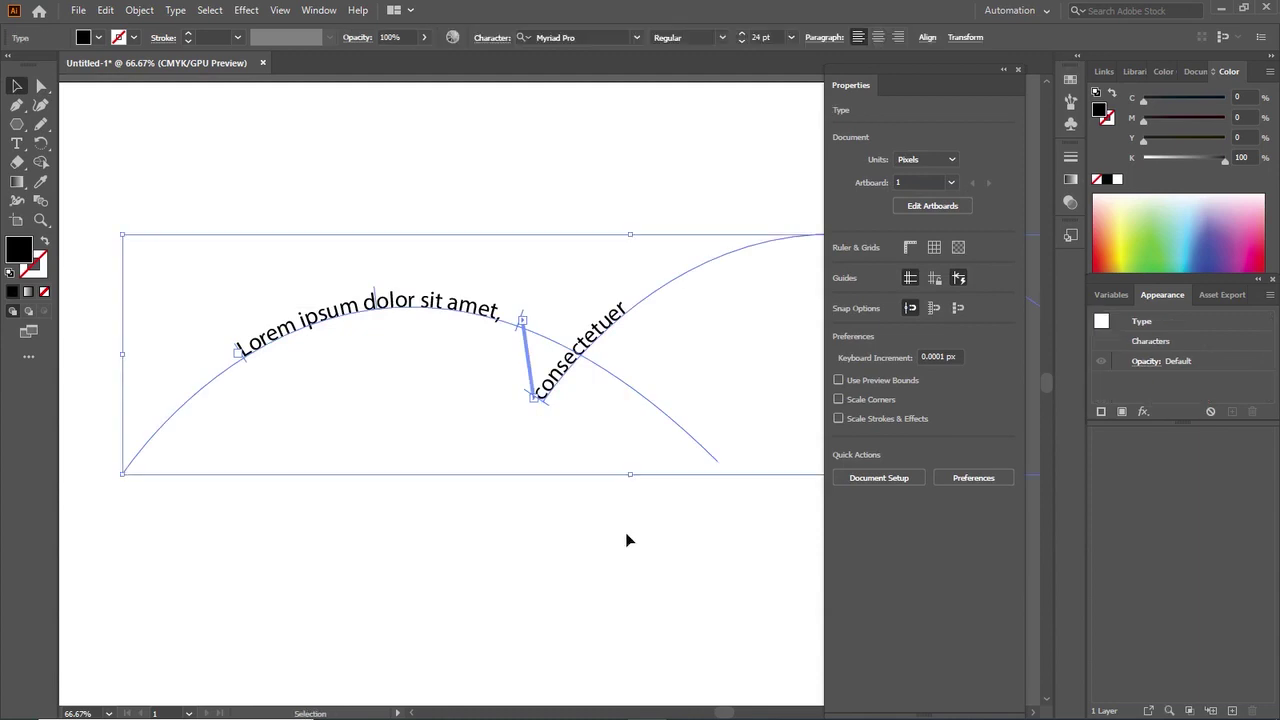
key("Delete")
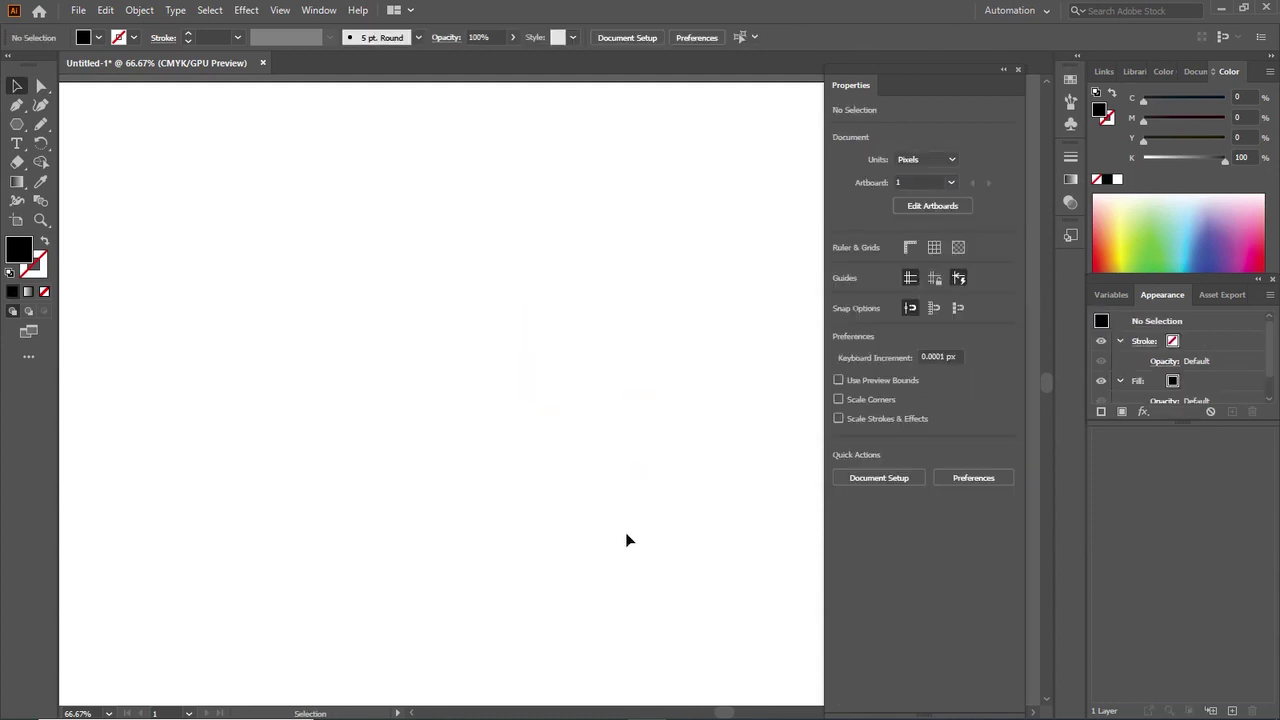
Place a vertical point text near the artboard's upper left with the Vertical Type Tool
key("ctrl+minus")
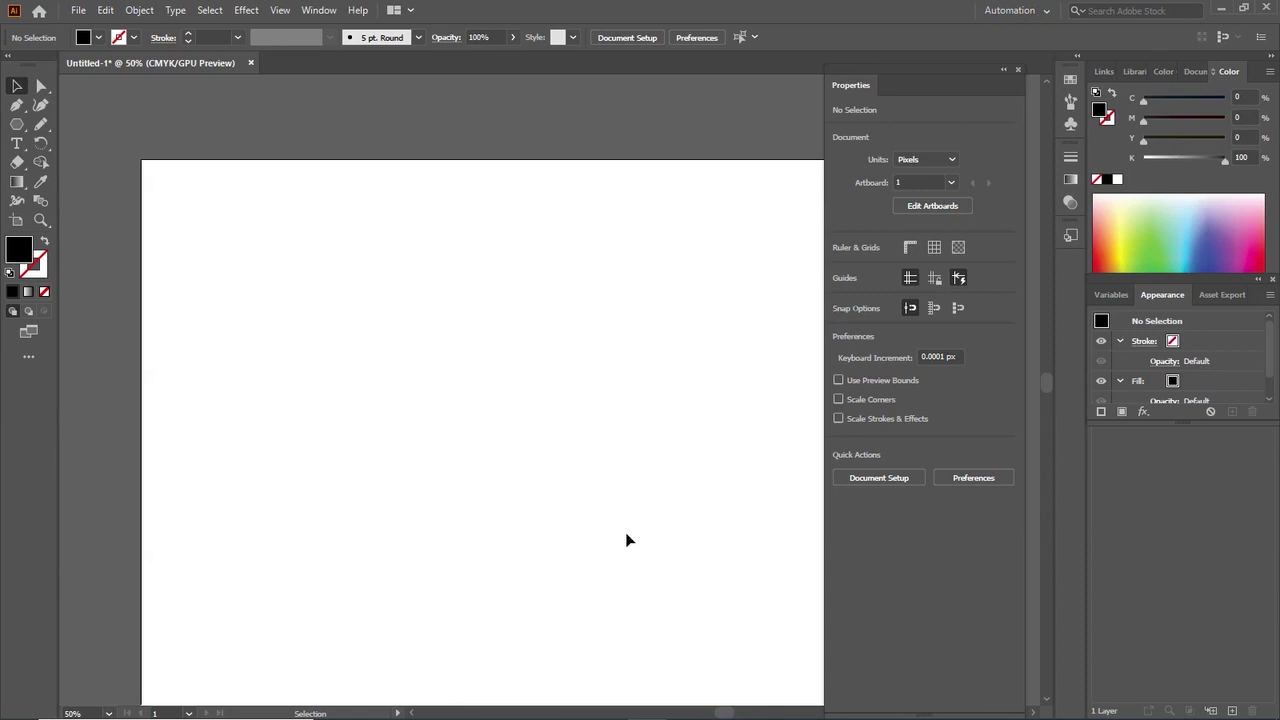
scroll(577, 480, "down", 2)
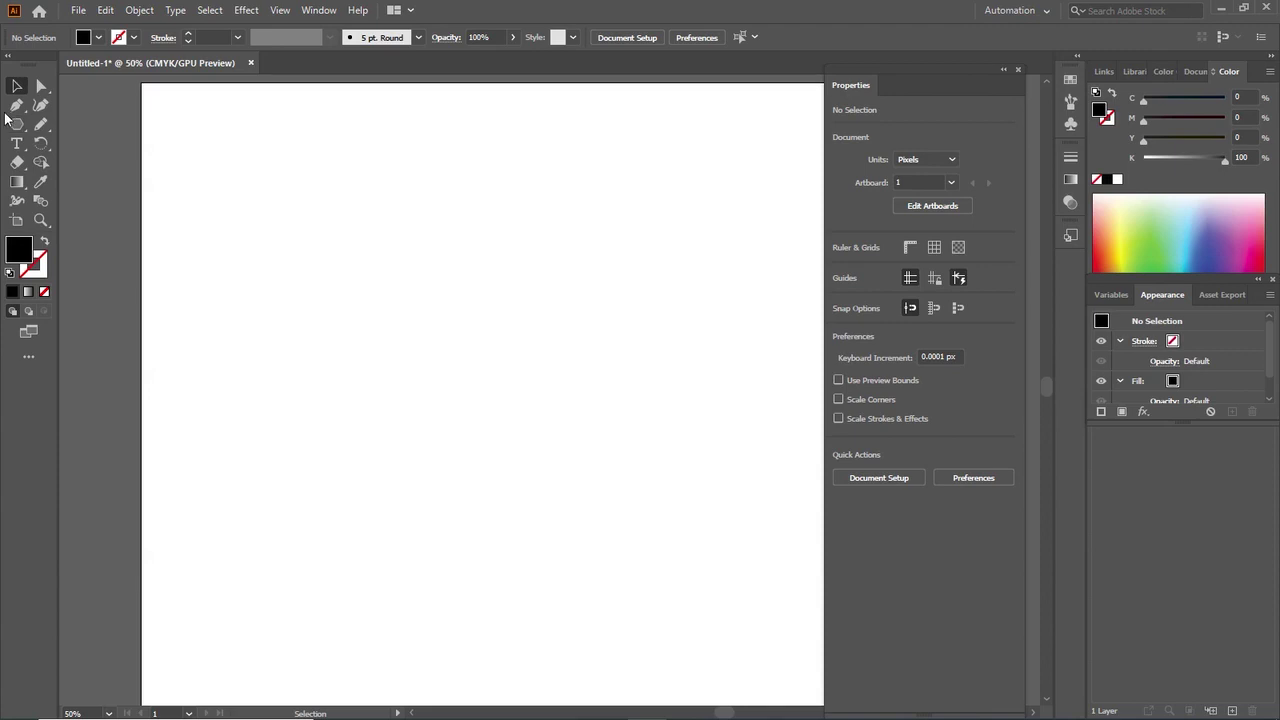
left_click(8, 149)
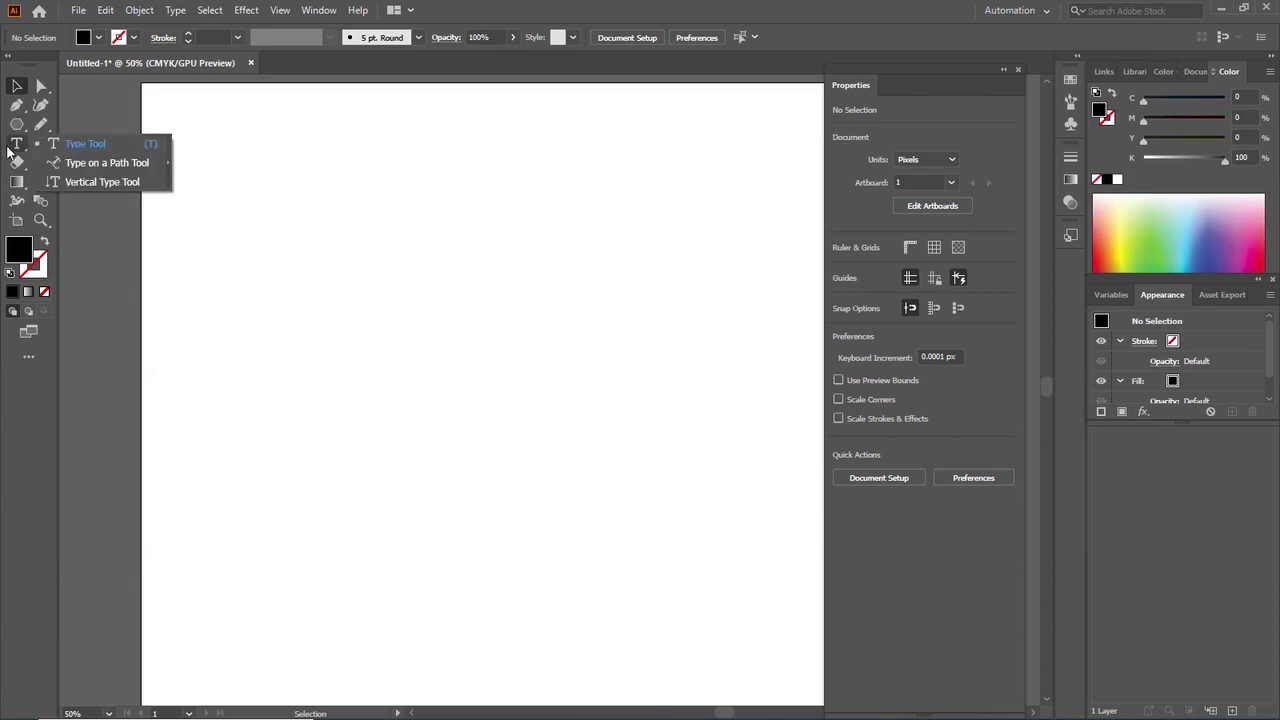
left_click(99, 184)
left_click(368, 182)
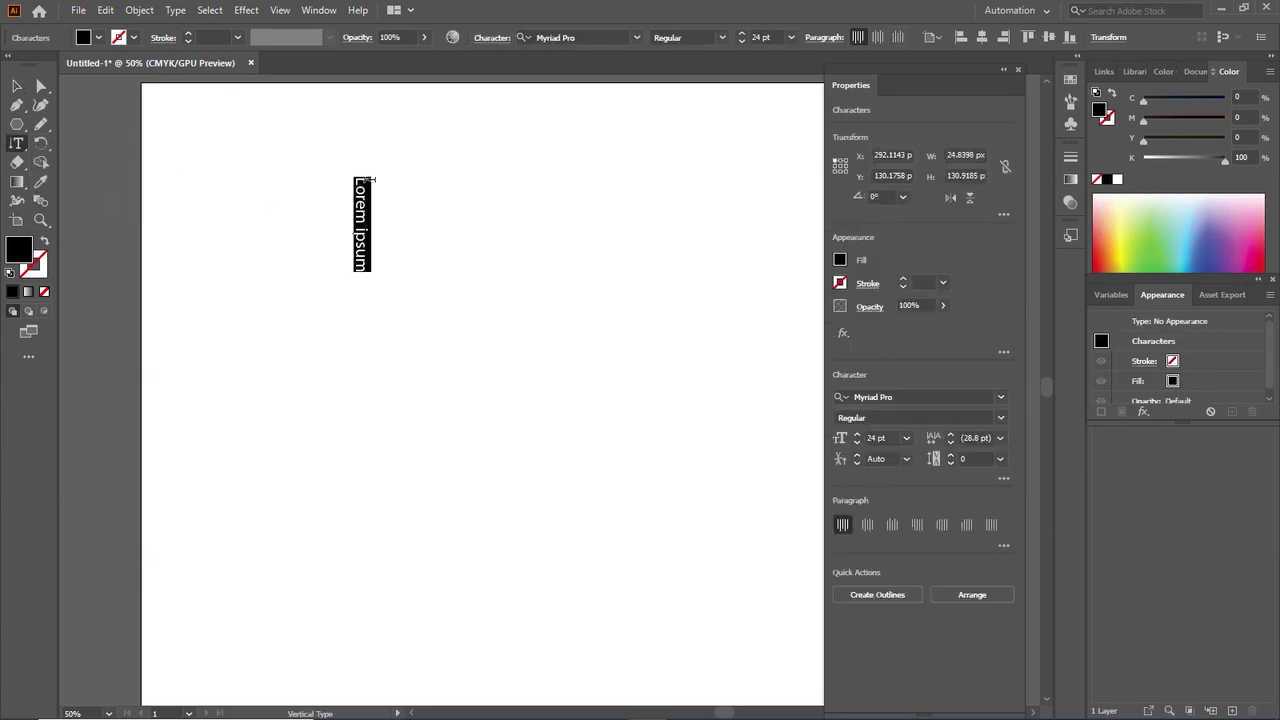
Replace the vertical placeholder text with the word "Honesty"
type("management")
key("BackSpace")
key("BackSpace")
key("BackSpace")
key("BackSpace")
key("BackSpace")
key("BackSpace")
key("BackSpace")
key("BackSpace")
key("BackSpace")
type("M")
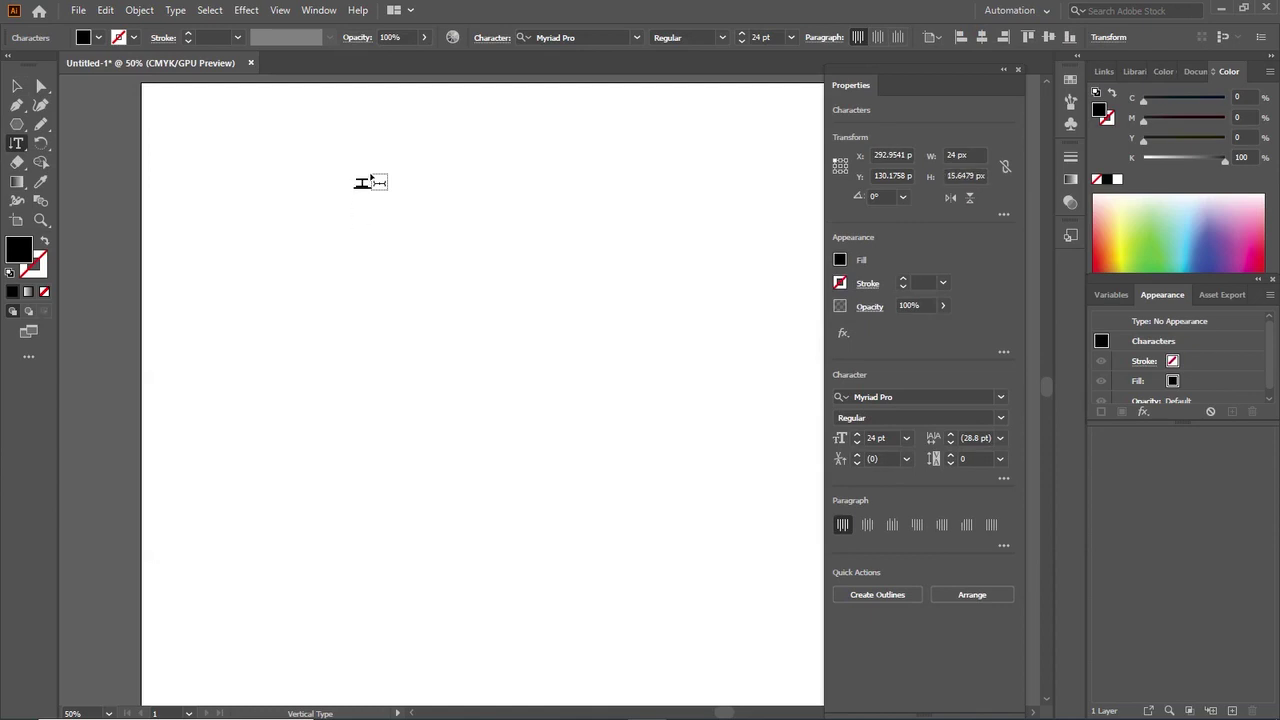
type("onesty")
Select the whole vertical word "Honesty" and set its paragraph alignment to centered
left_click_drag(371, 180, 360, 251)
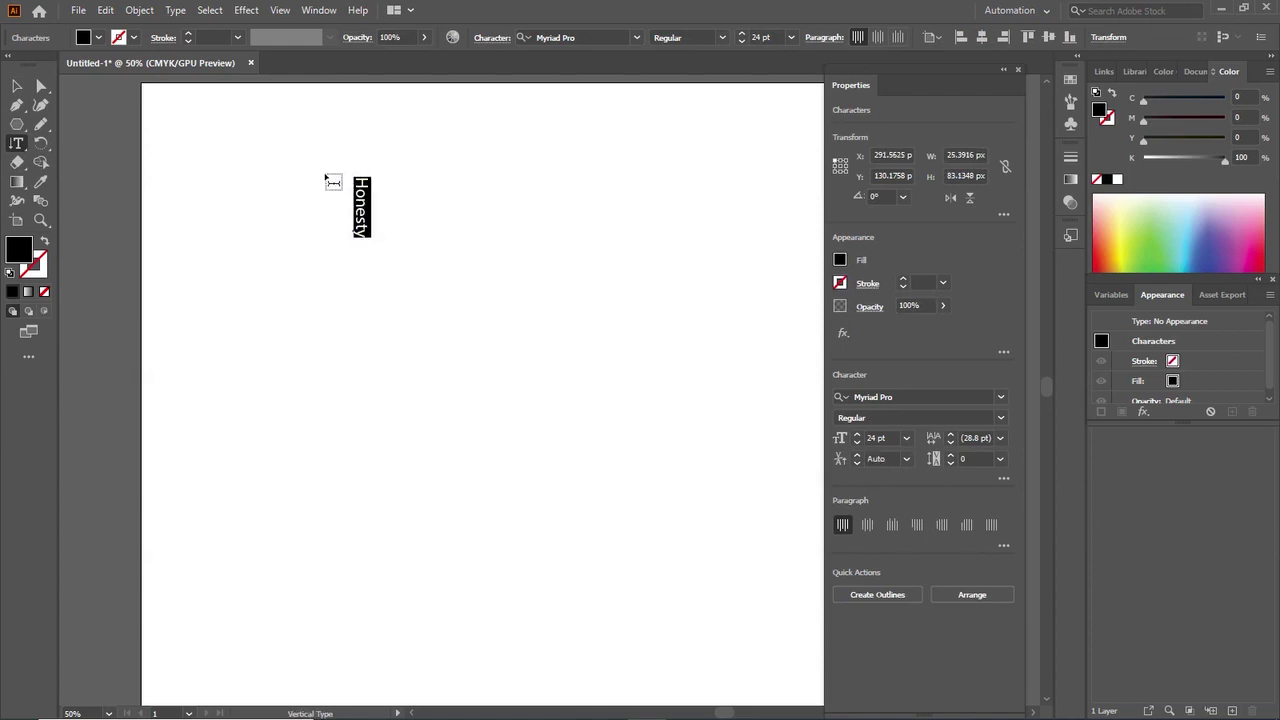
left_click(877, 37)
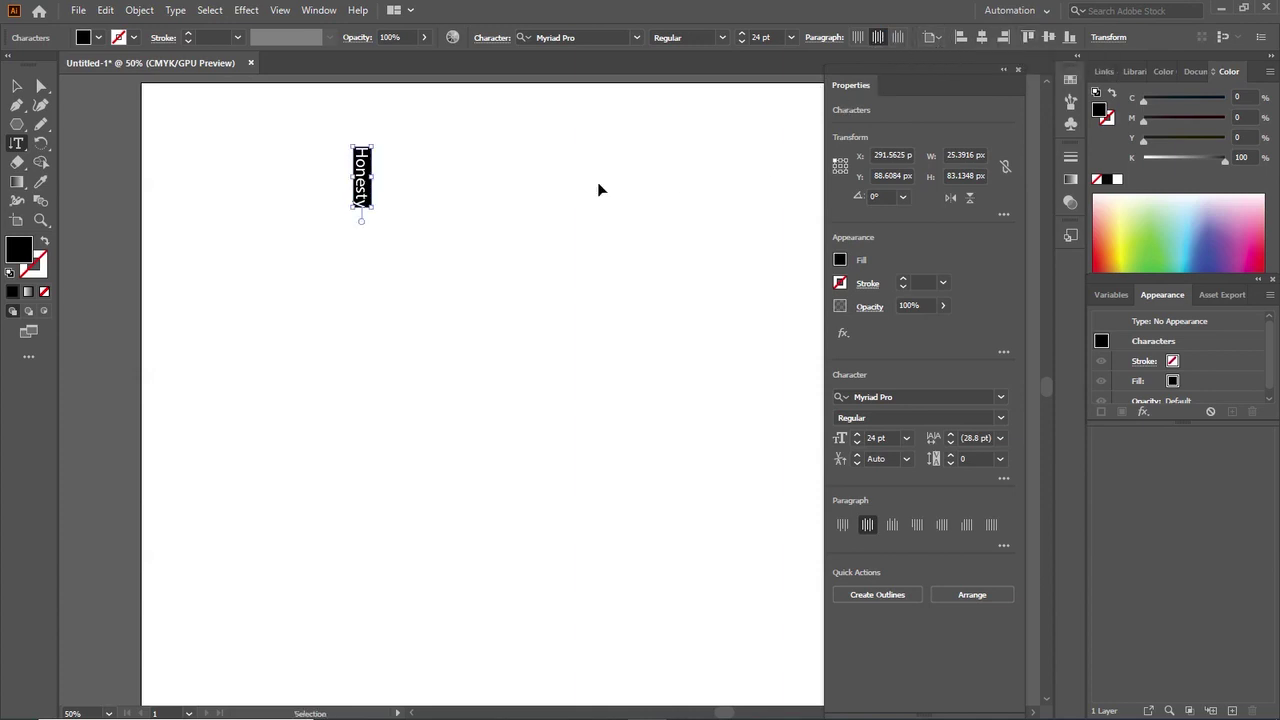
Clear the vertical word "Honesty" and deselect its emptied type object
key("BackSpace")
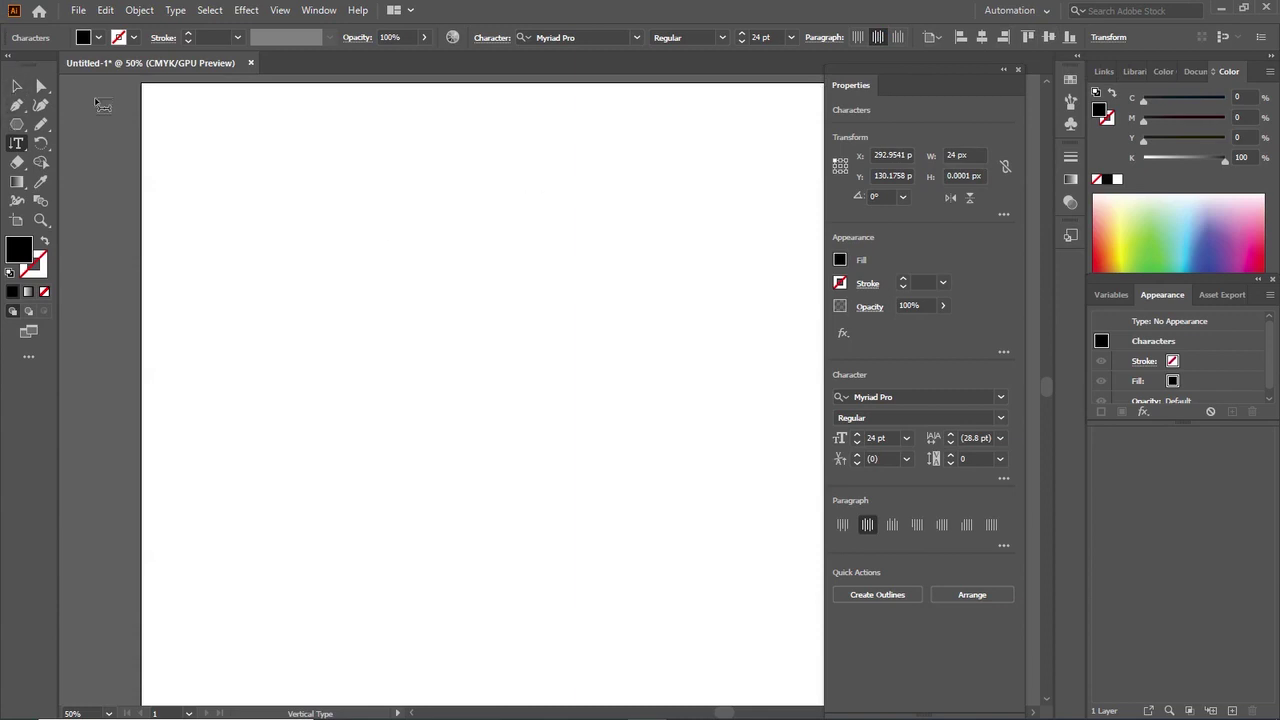
left_click(22, 86)
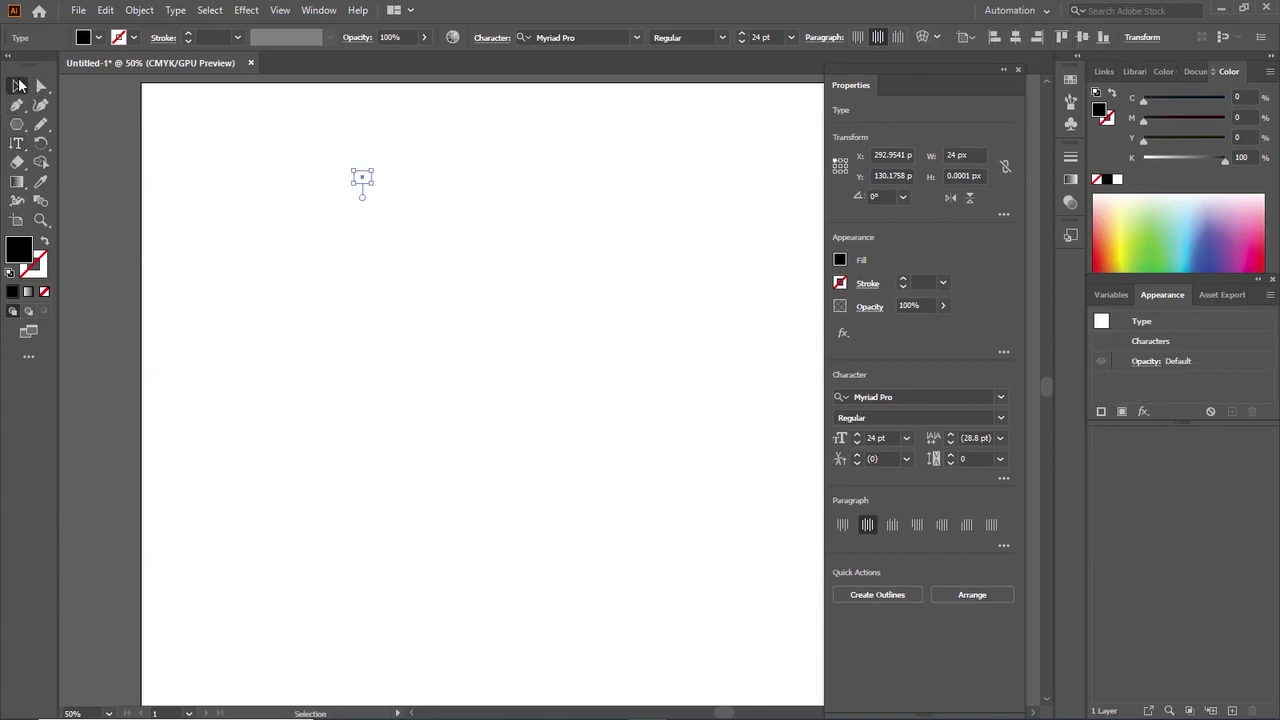
left_click(287, 324)
Draw a horizontal area-type block of placeholder text about 641 by 168 px across the artboard's upper part and deselect it
left_click_drag(20, 147, 70, 145)
left_click_drag(206, 181, 672, 304)
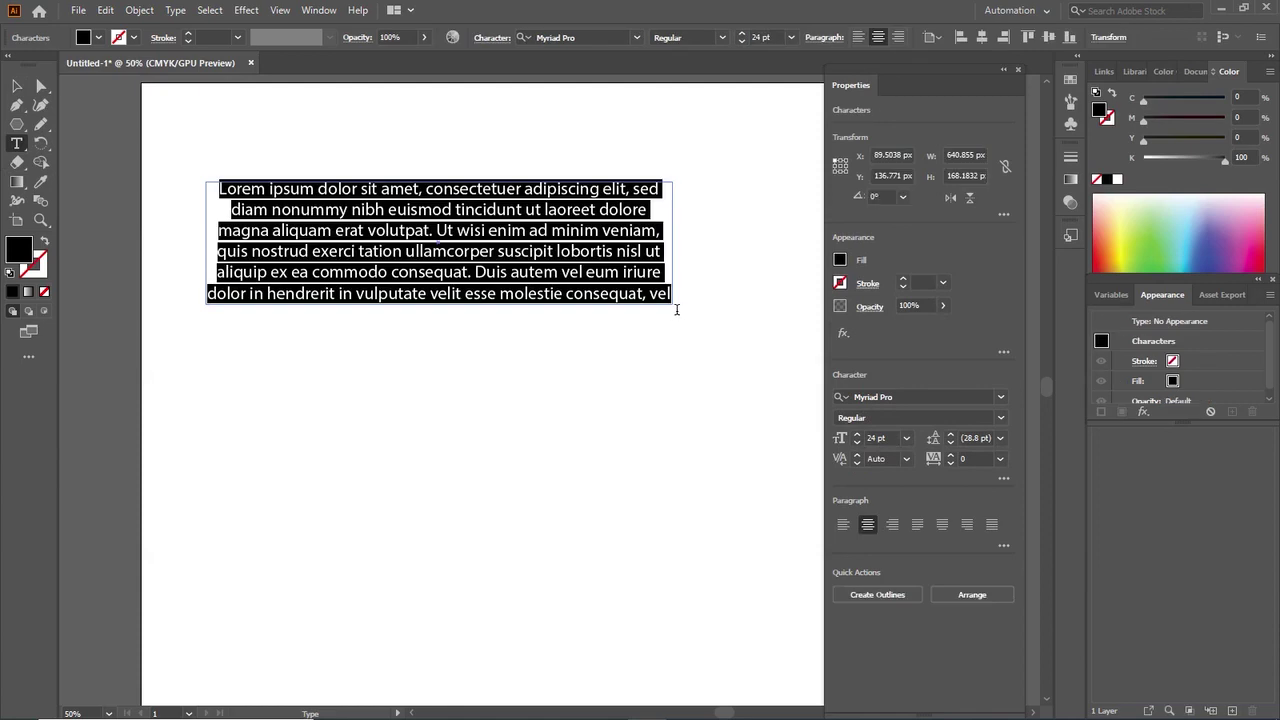
left_click(16, 86)
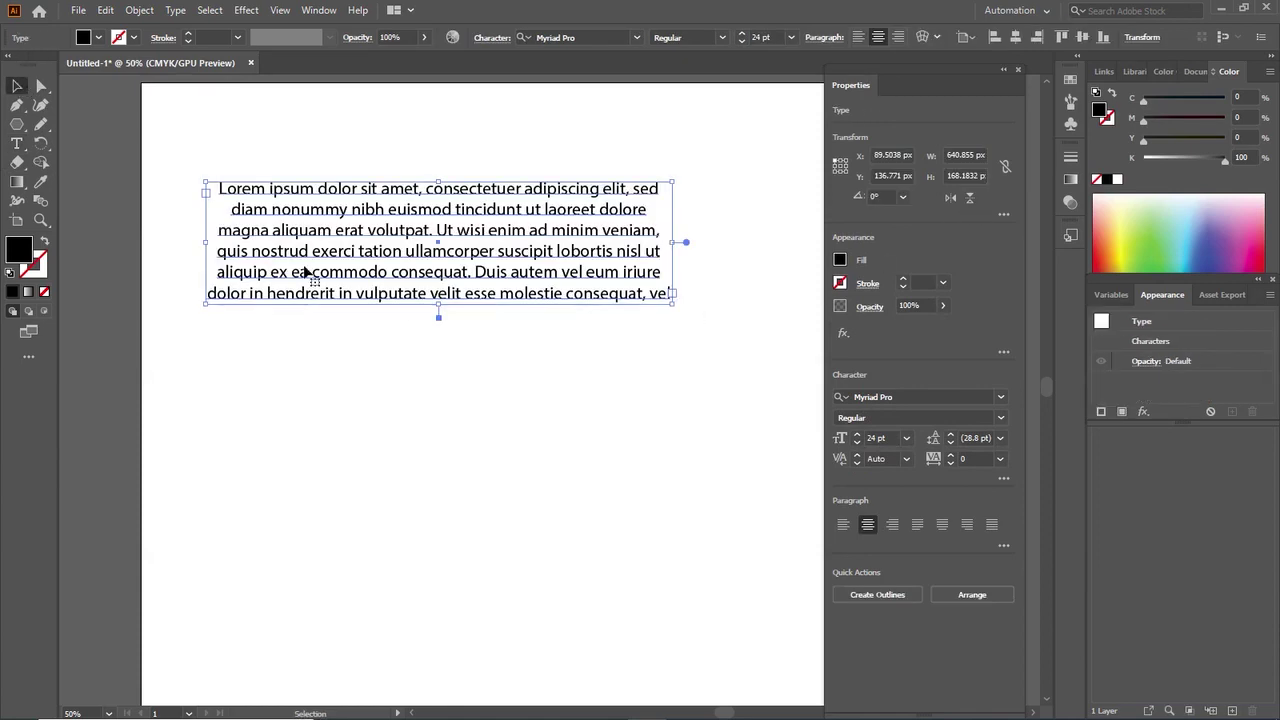
left_click(428, 363)
Set the fill colour of the placeholder text block to #ff0049
left_click(394, 183)
double_click(12, 255)
left_click(257, 247)
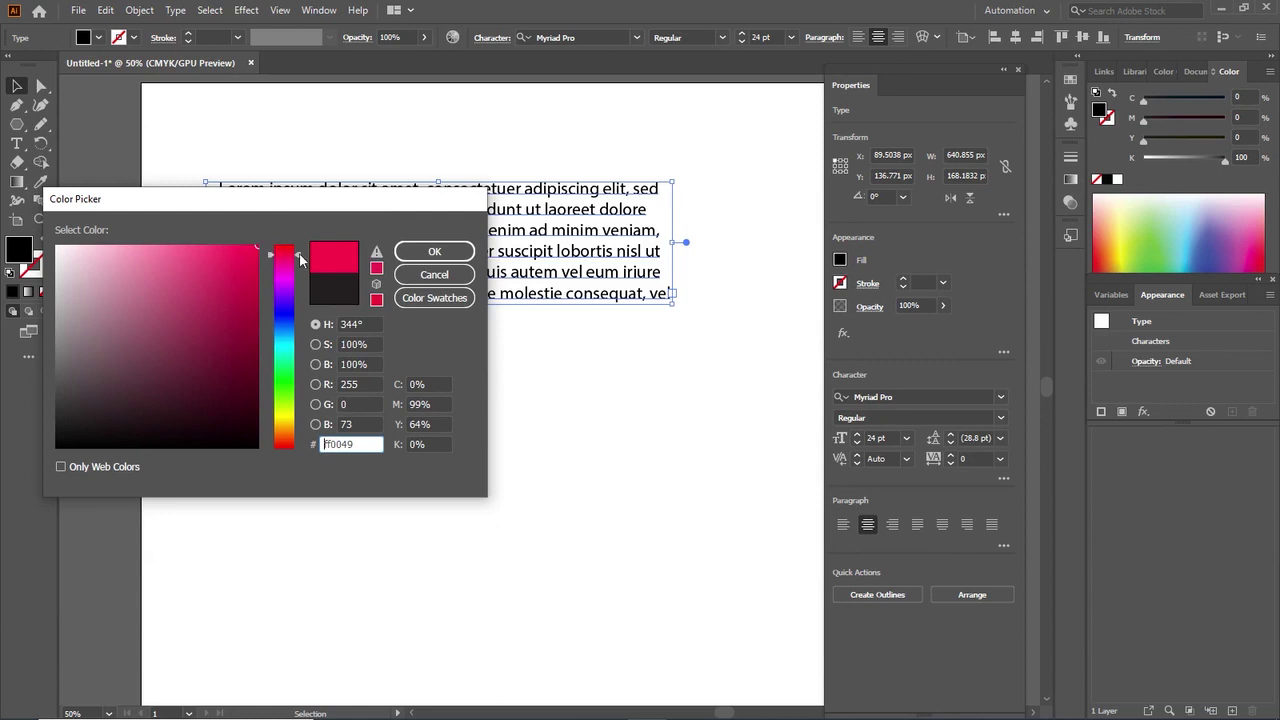
left_click(433, 253)
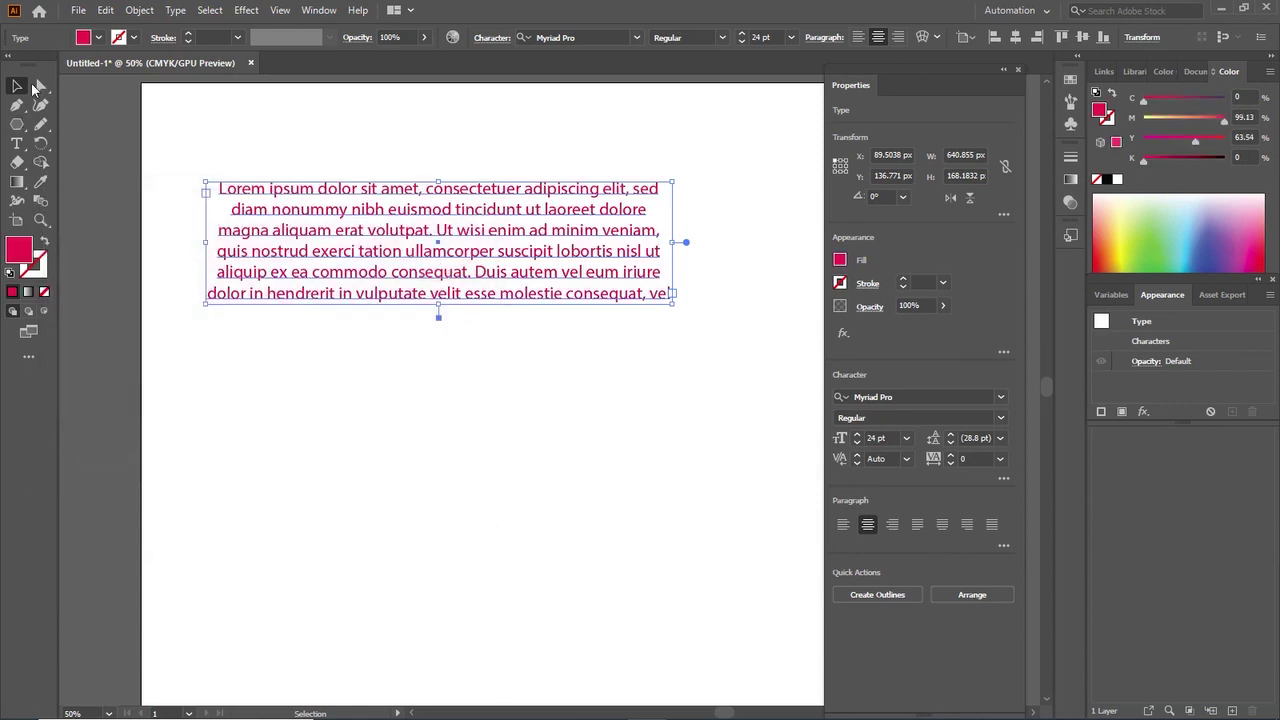
Move the crimson text block down and to the right, and delete it from the artboard
left_click(248, 162)
left_click_drag(212, 195, 550, 308)
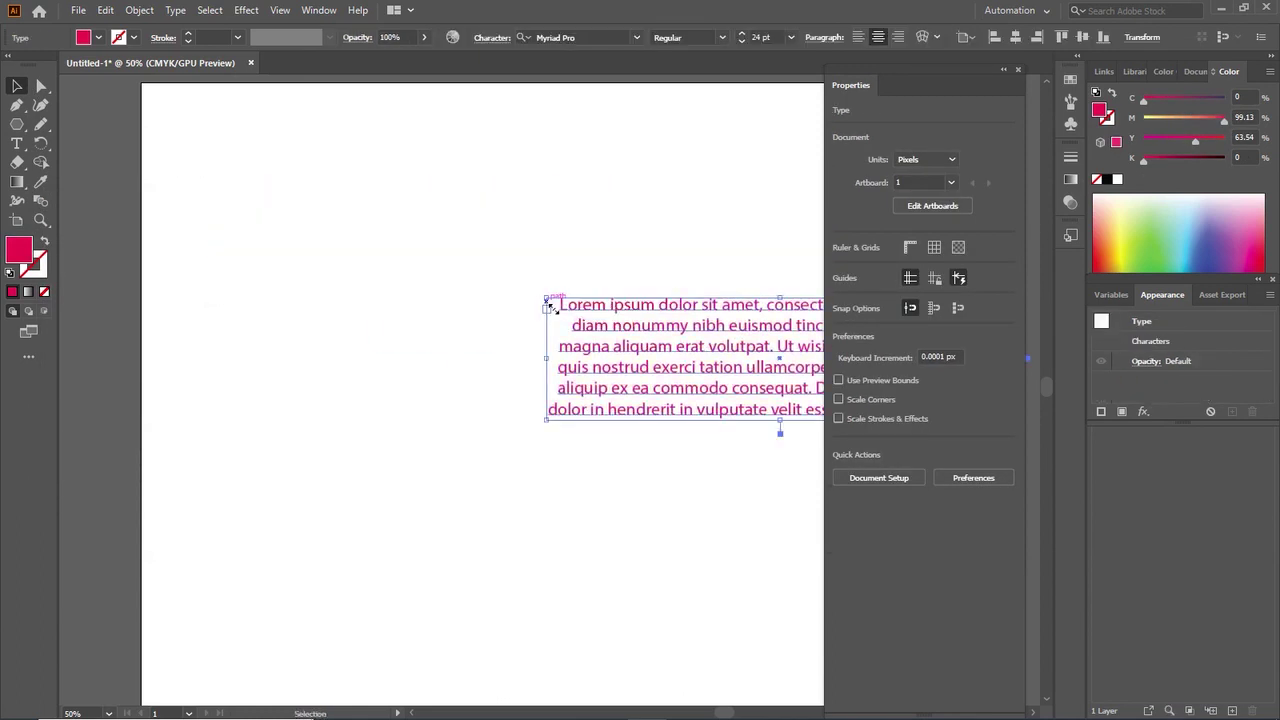
key("Delete")
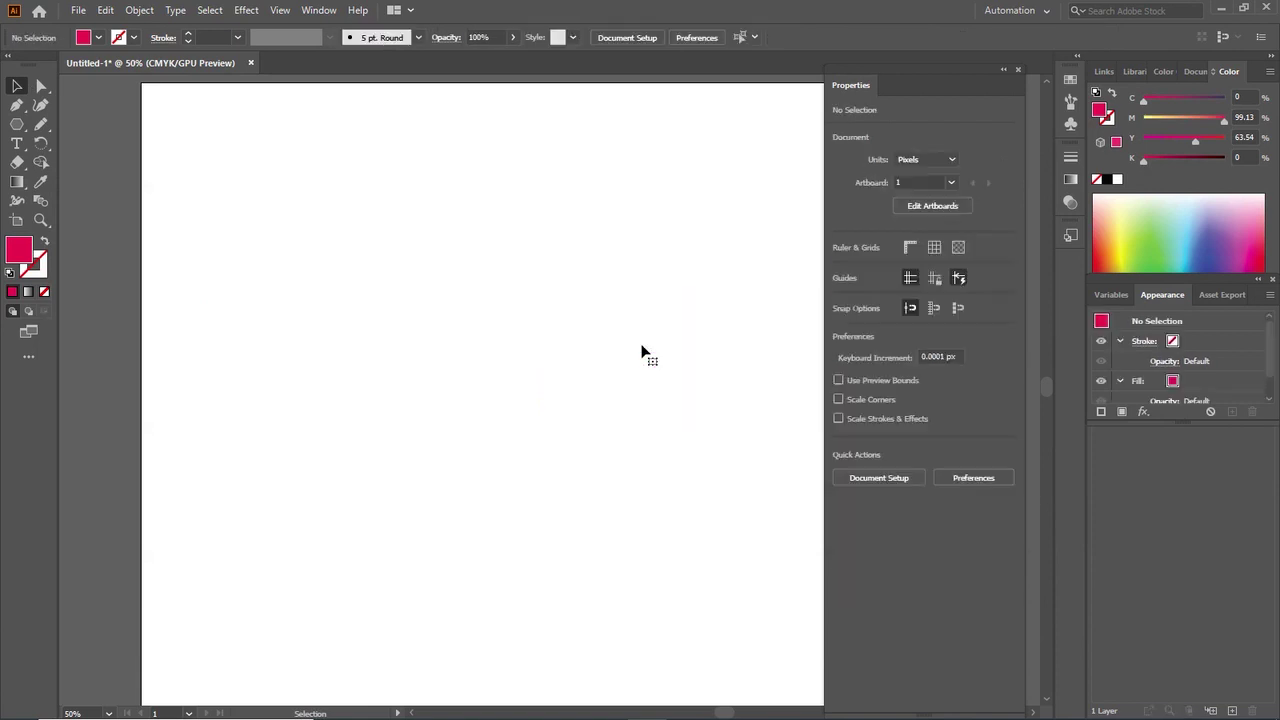
Place the horizontal point text "Creativity" near the artboard's upper left with the Type Tool
left_click(16, 143)
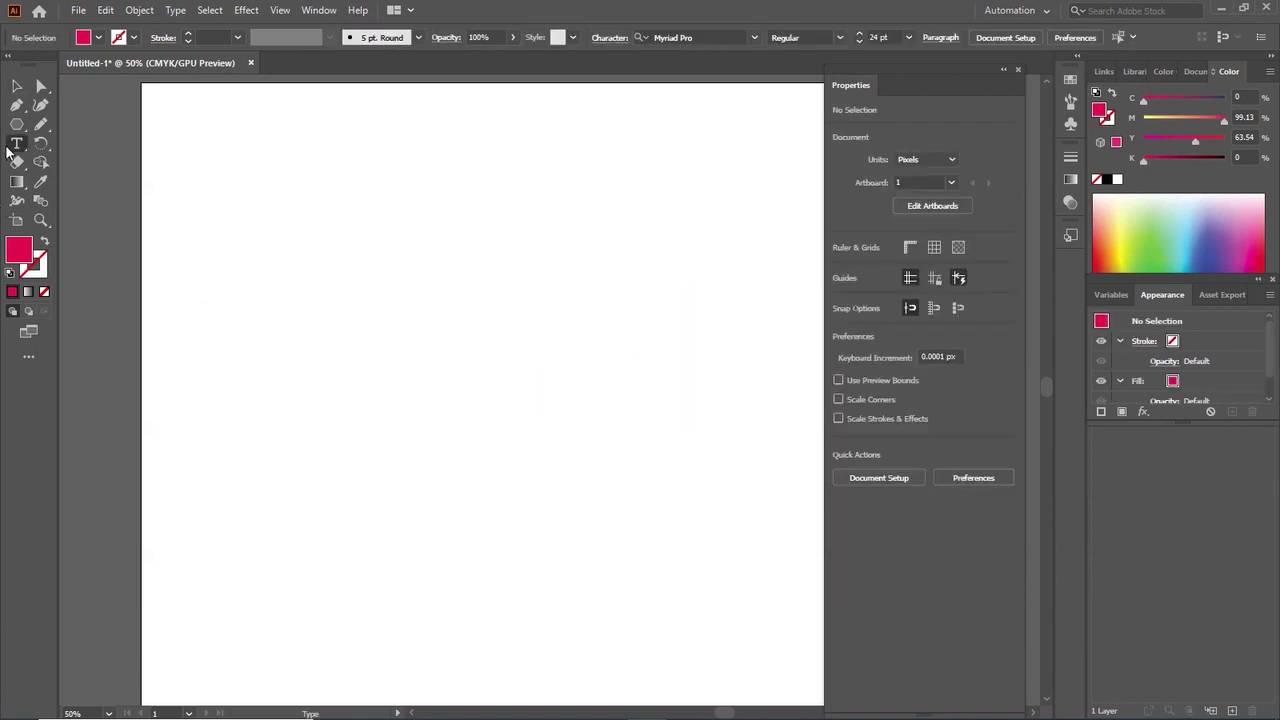
left_click(318, 236)
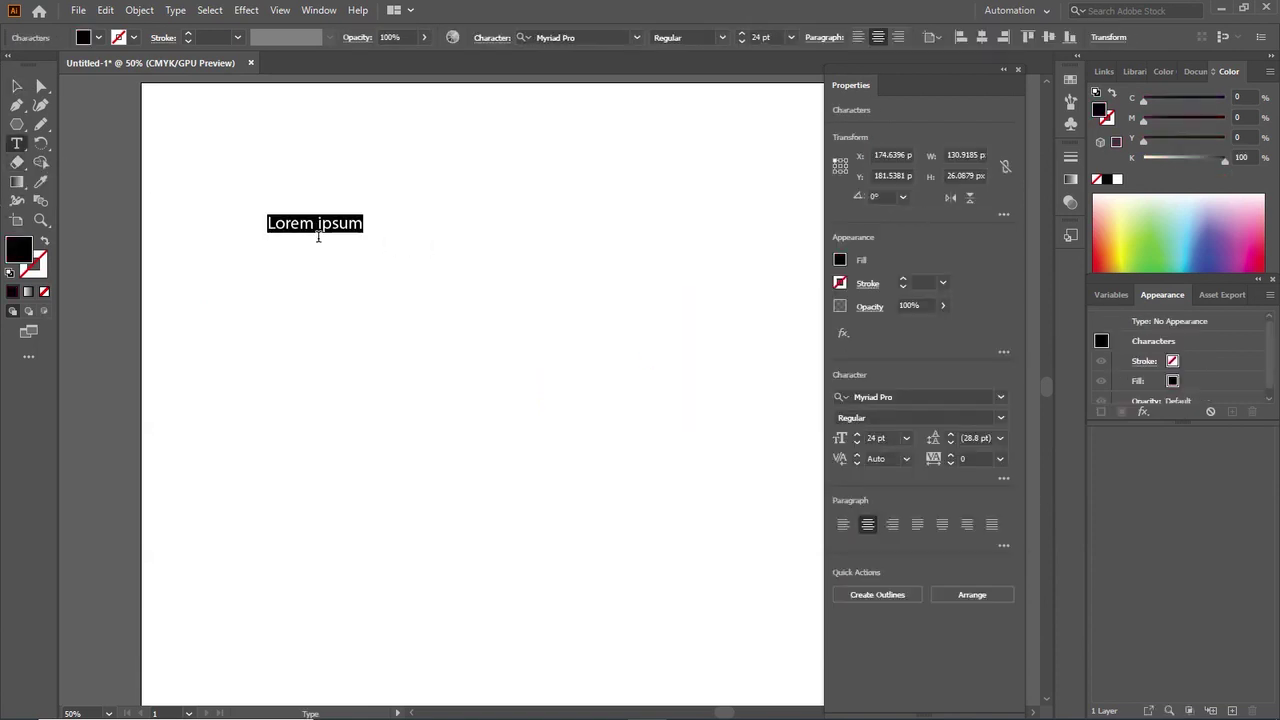
type("Cre")
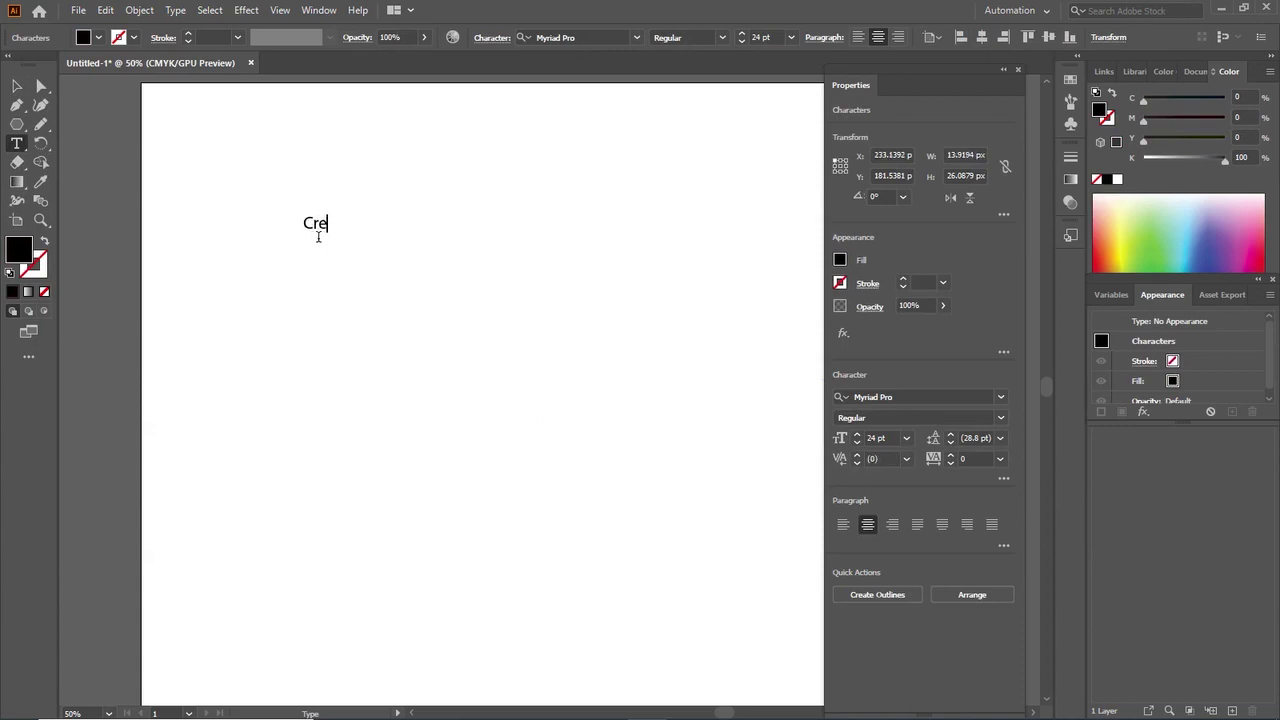
type("ativity")
key("ctrl")
left_click(17, 87)
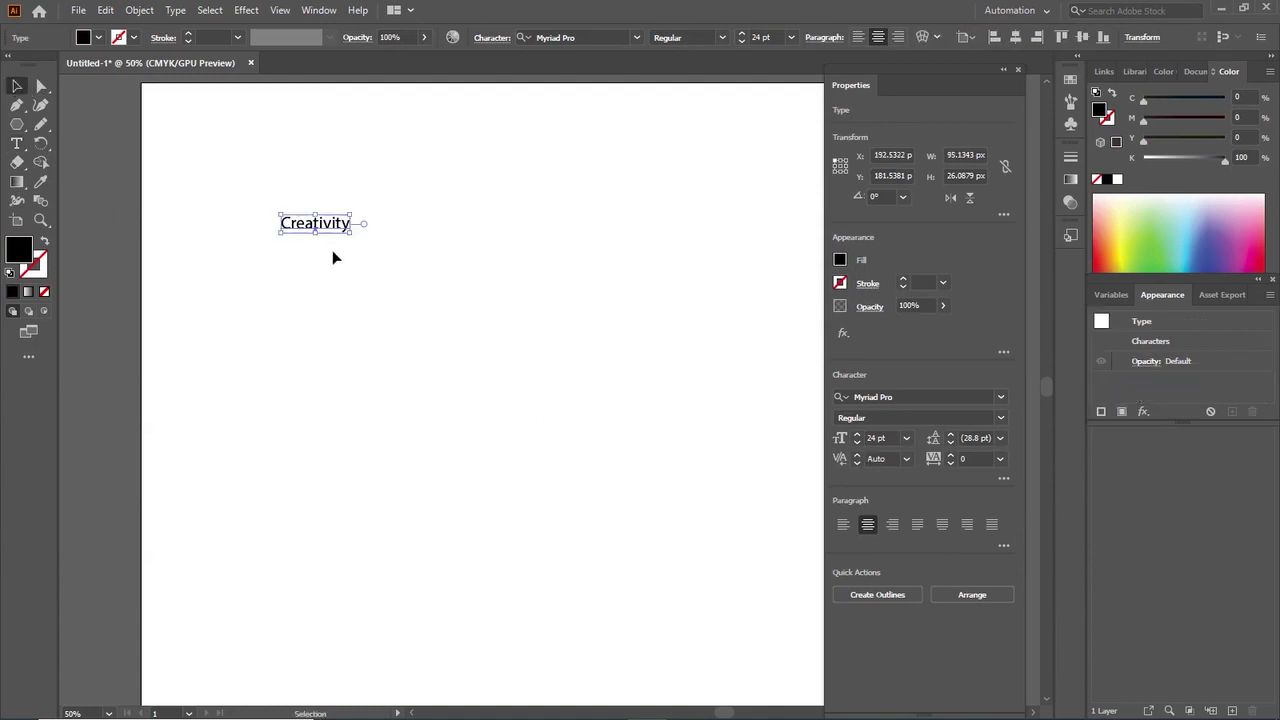
Convert the word "Creativity" to outlines and deselect it
right_click(319, 227)
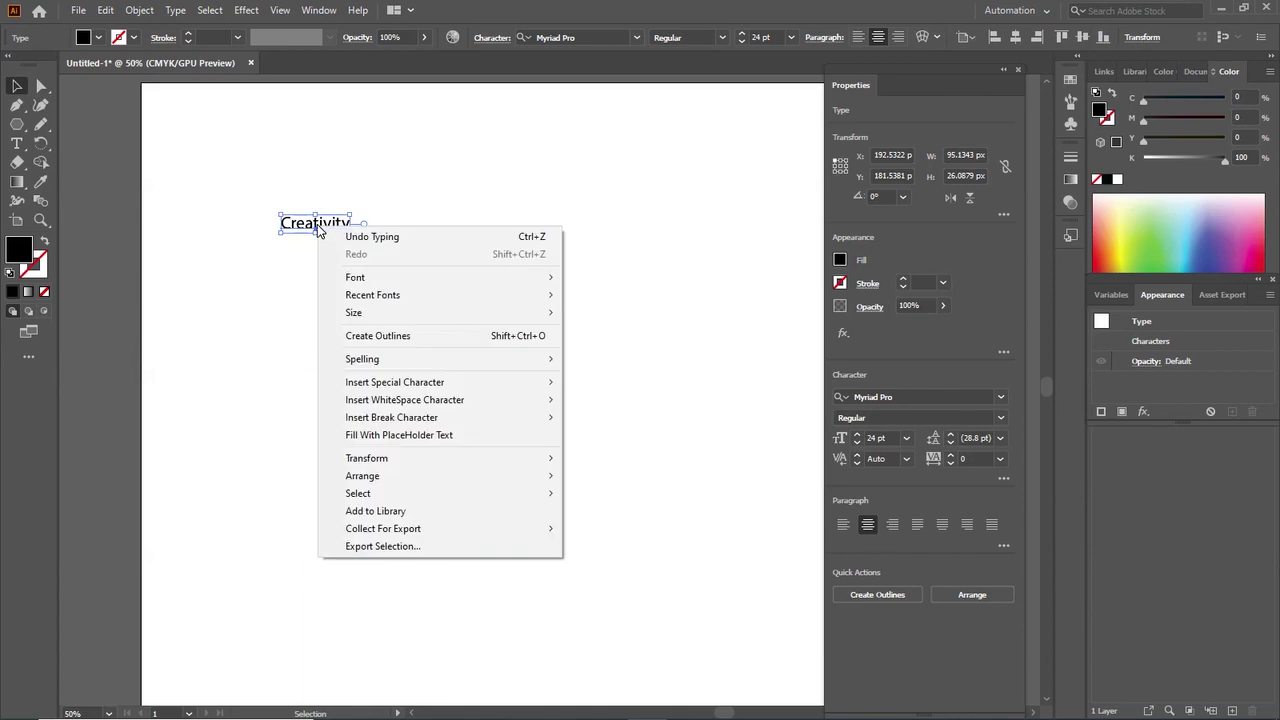
left_click(376, 336)
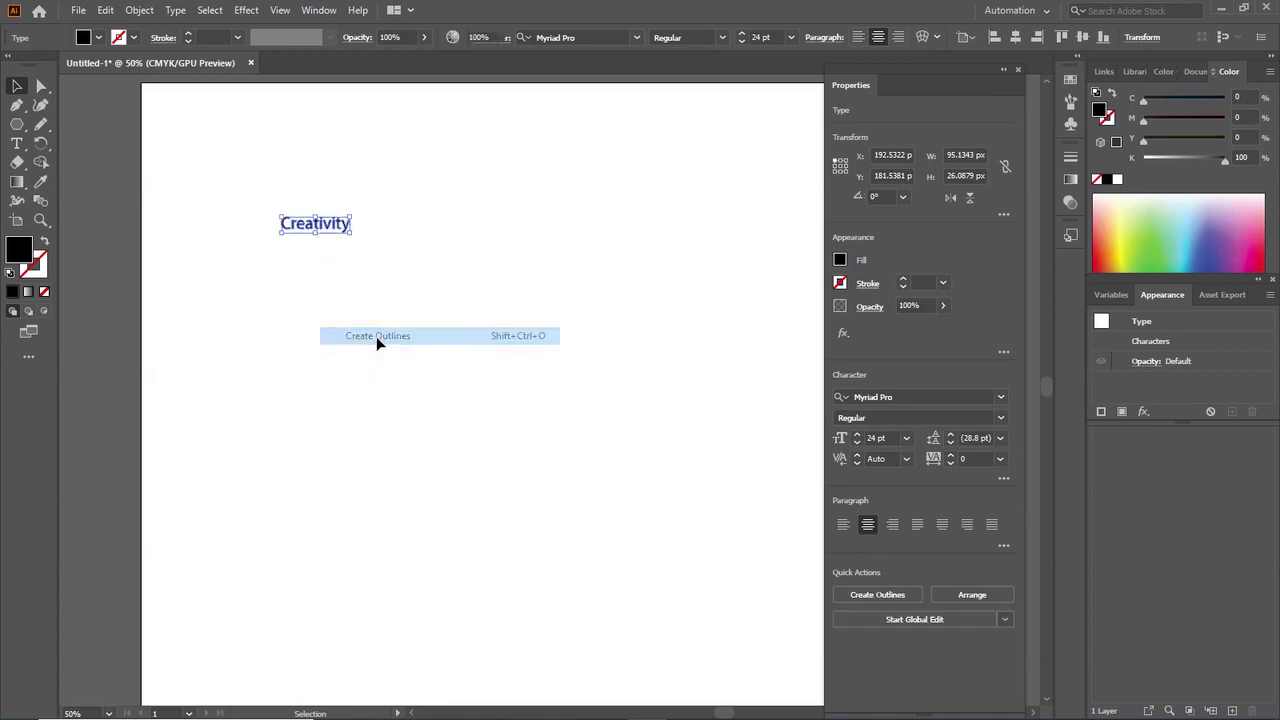
key("ctrl+1")
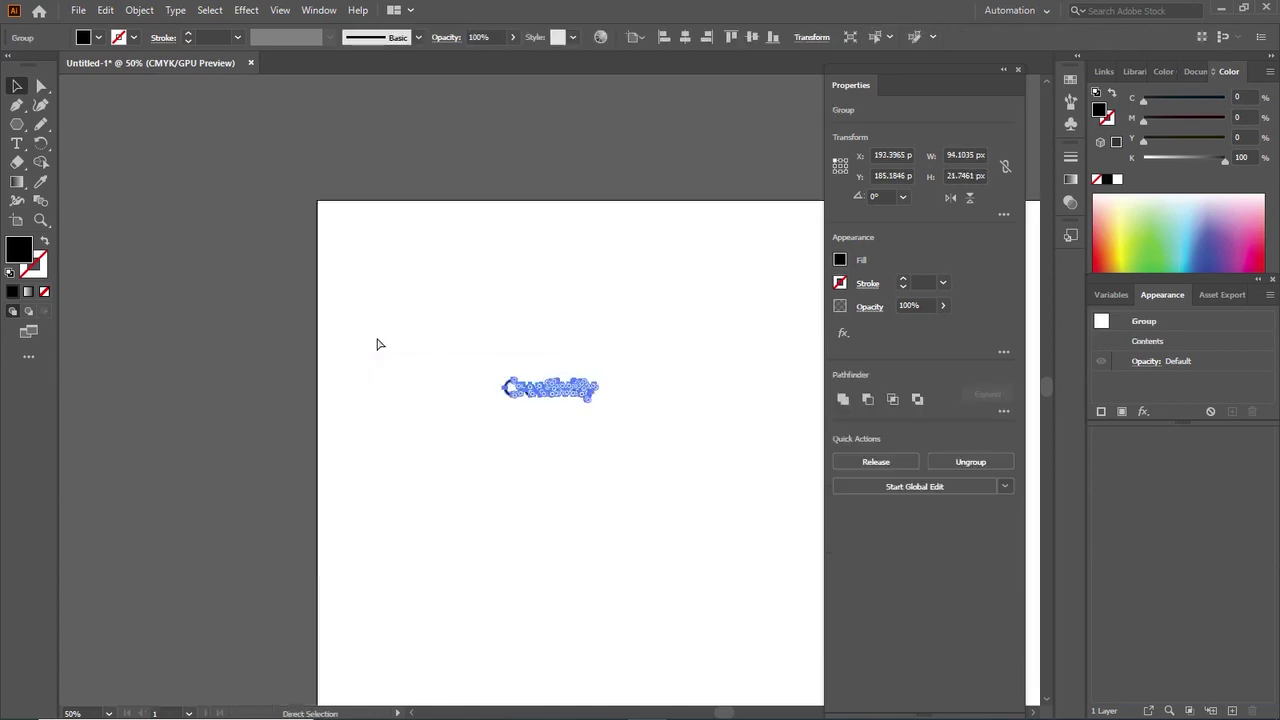
key("ctrl+equal")
key("ctrl+equal")
key("ctrl+equal")
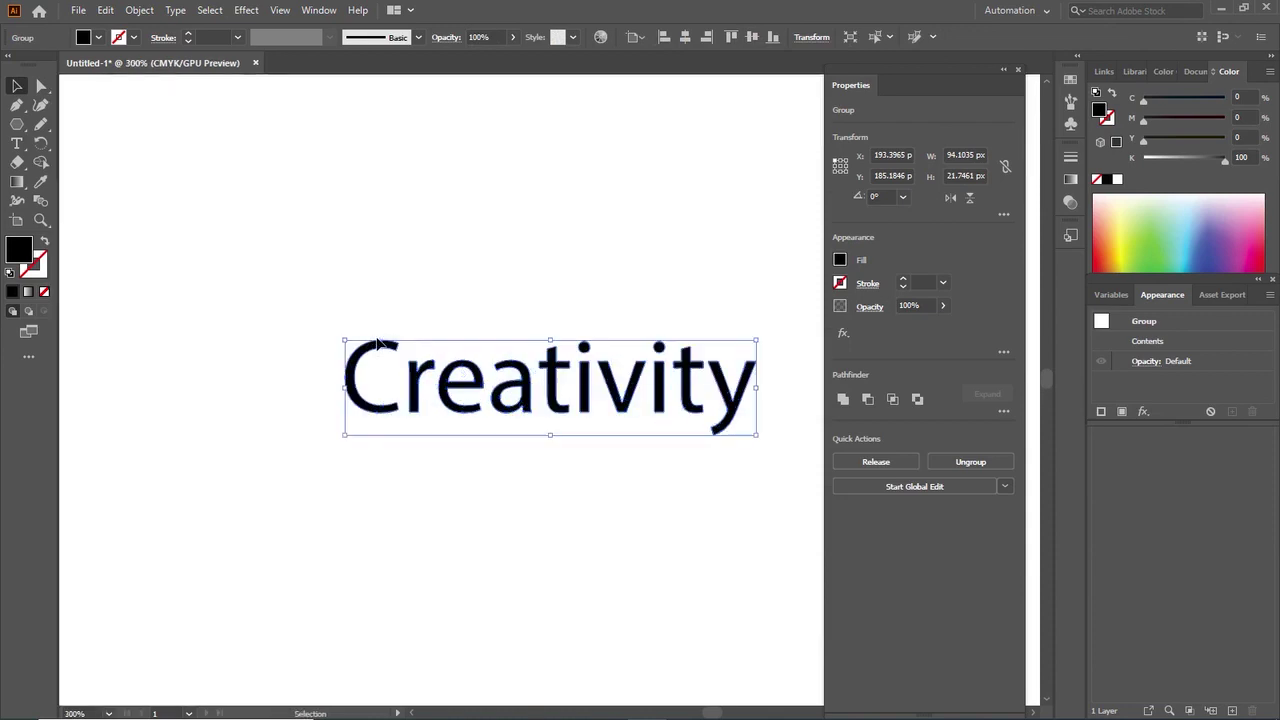
scroll(422, 338, "down", 1)
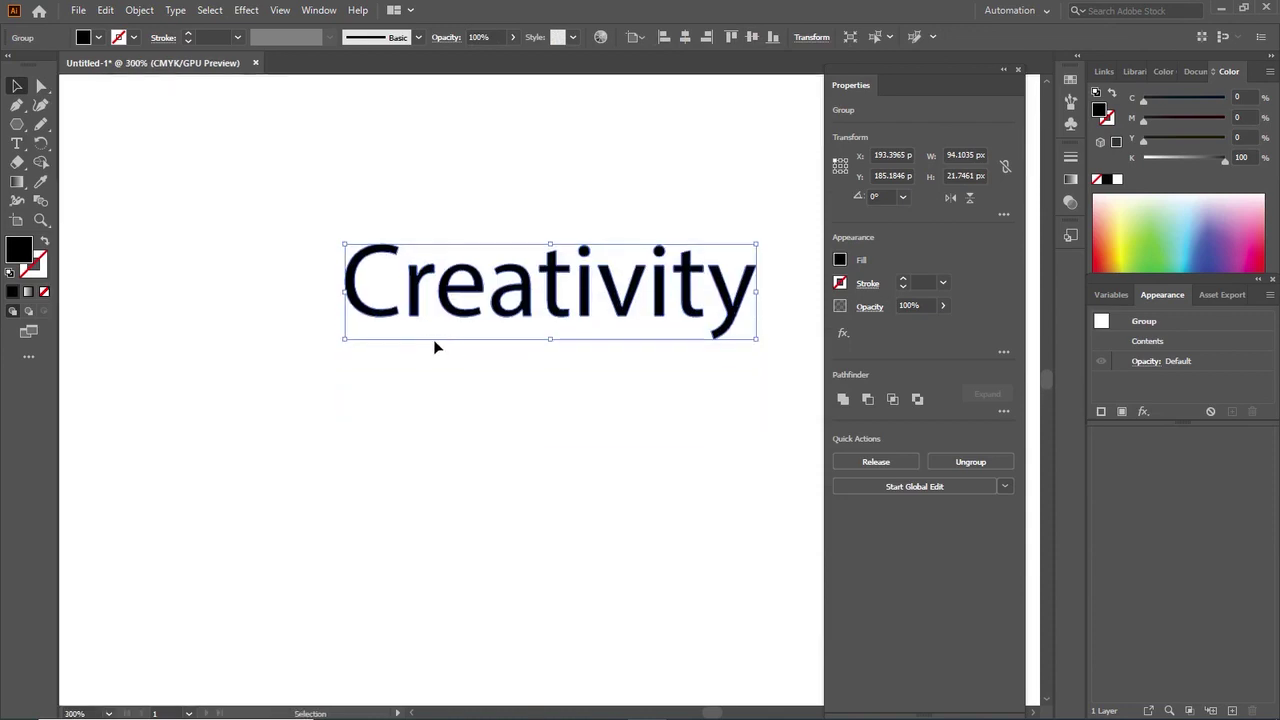
left_click(227, 249)
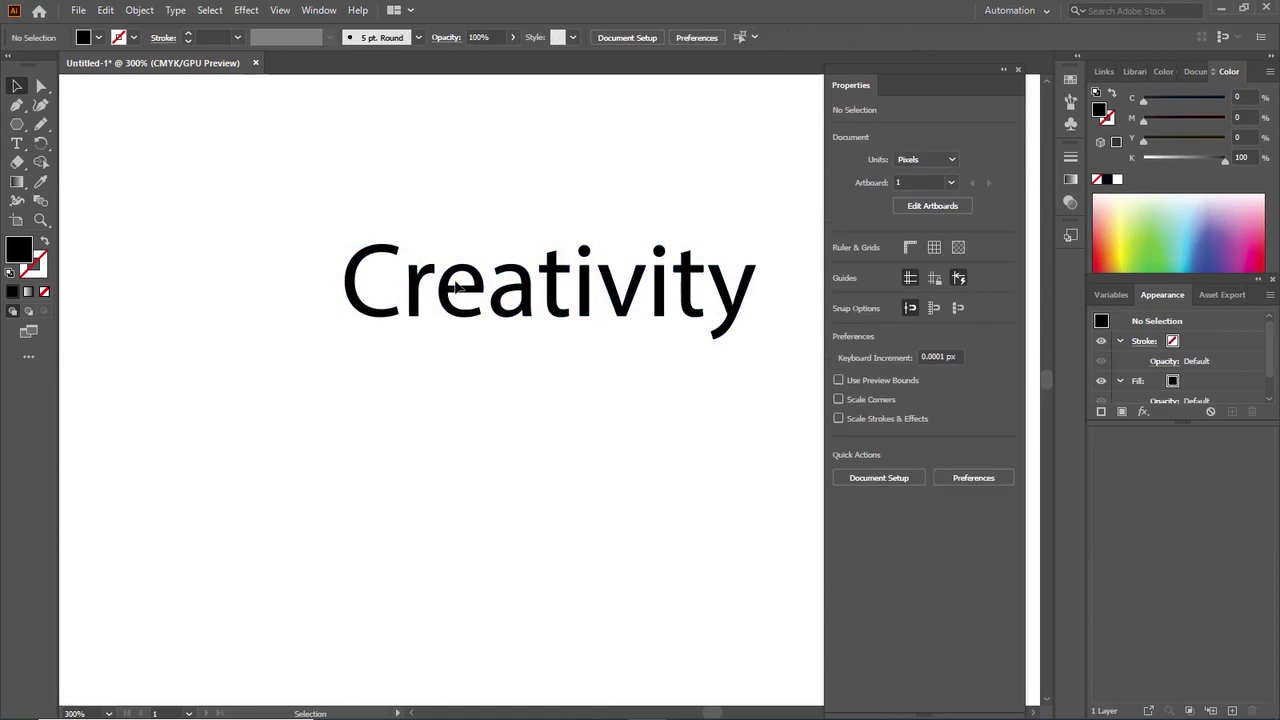
Move the outlined word "Creativity" slightly up and to the left as one group
left_click(390, 250)
right_click(424, 282)
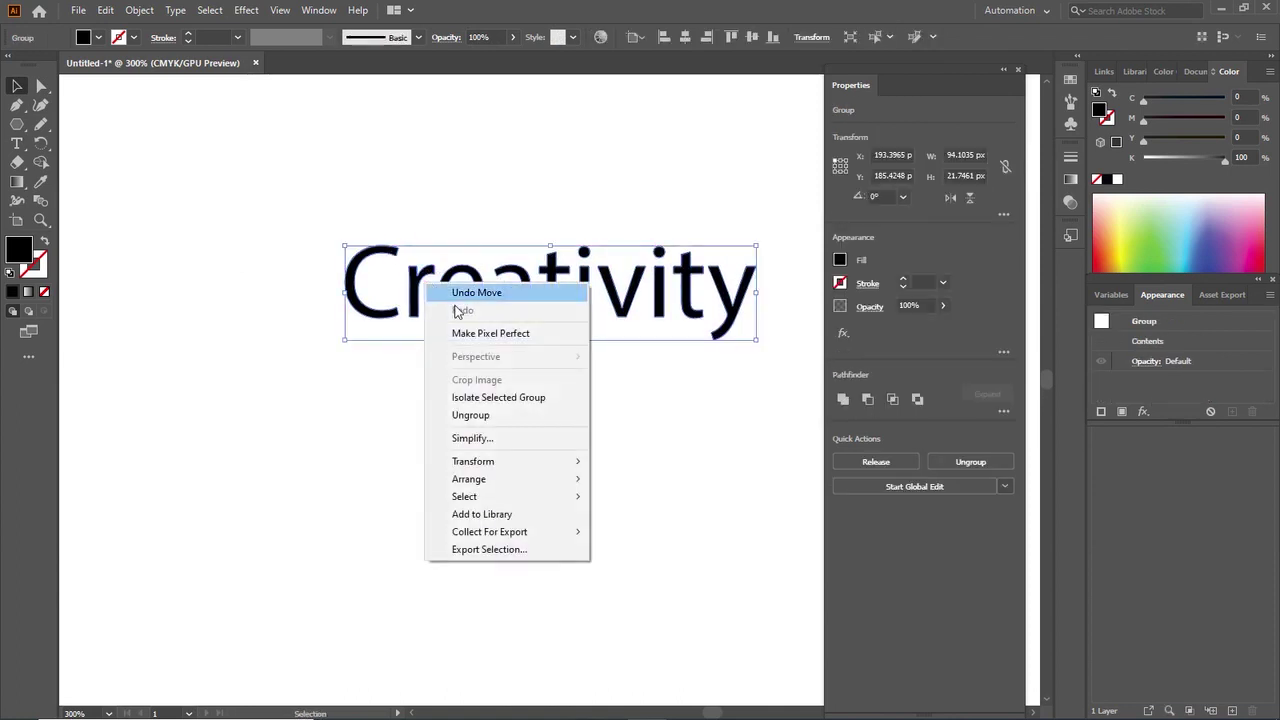
left_click(381, 409)
left_click(374, 406)
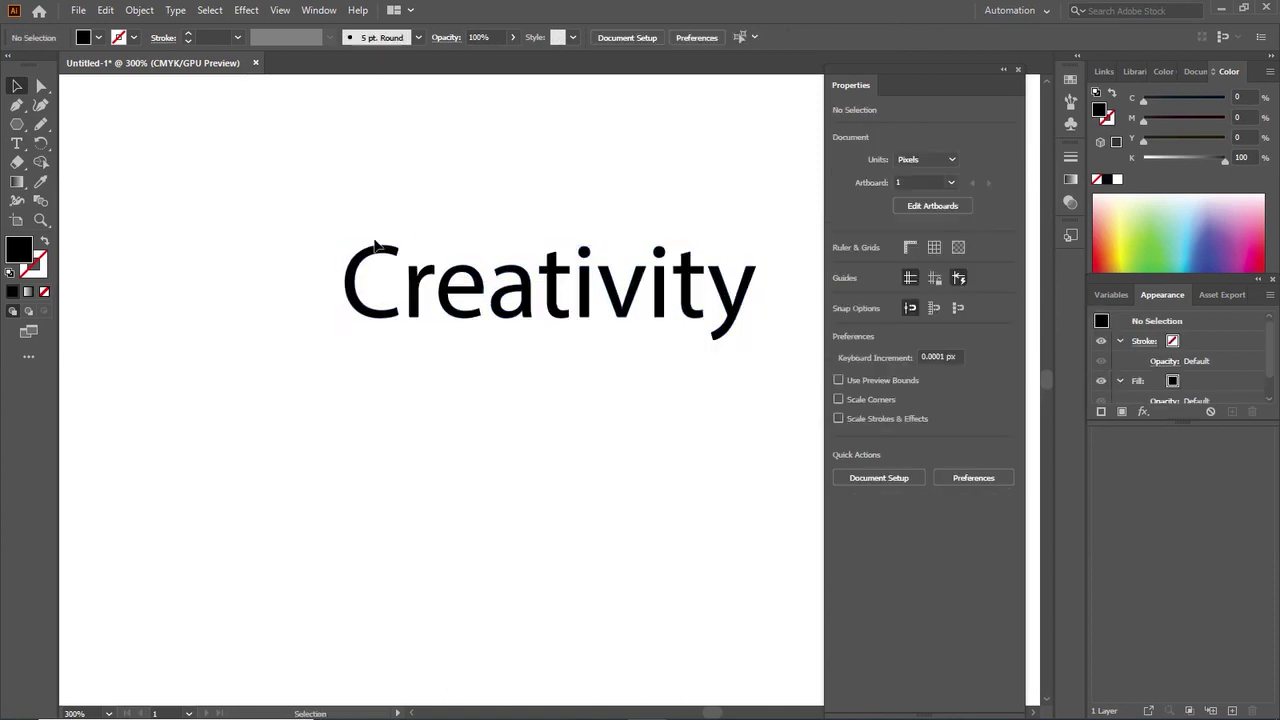
left_click_drag(376, 251, 360, 207)
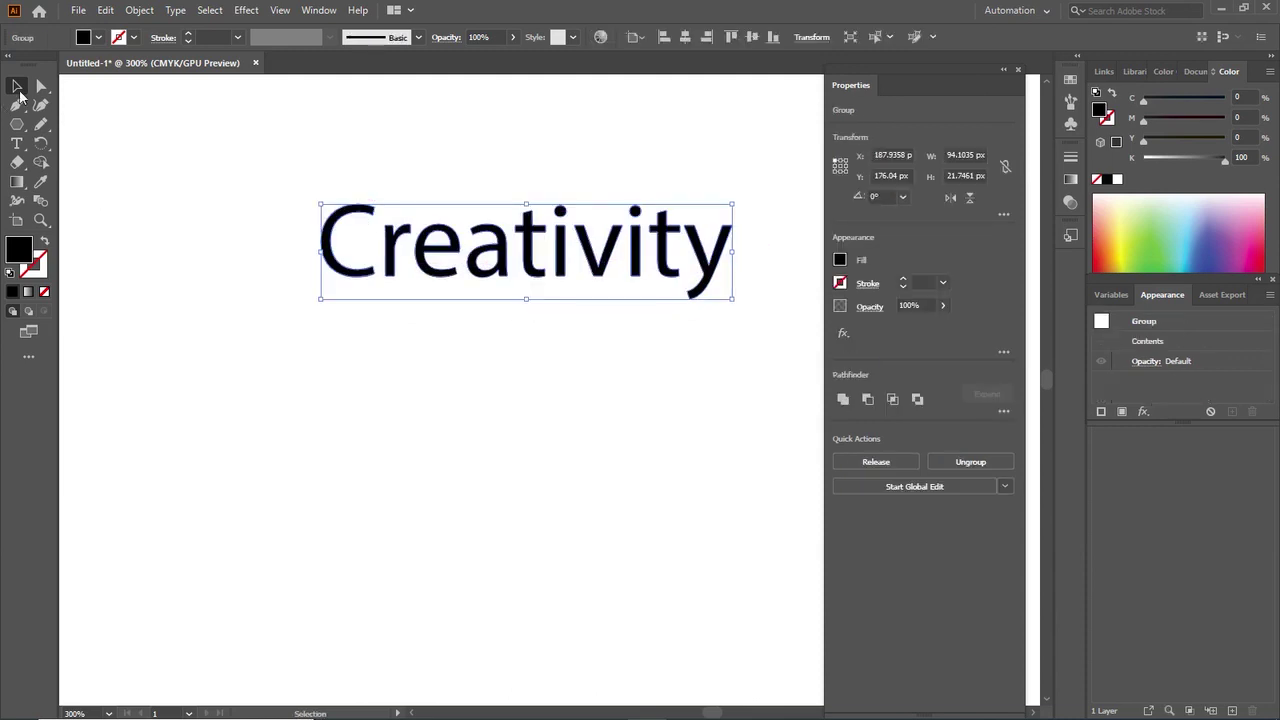
Reposition the whole outlined word with the Direct Selection Tool and deselect its anchor points
left_click(41, 87)
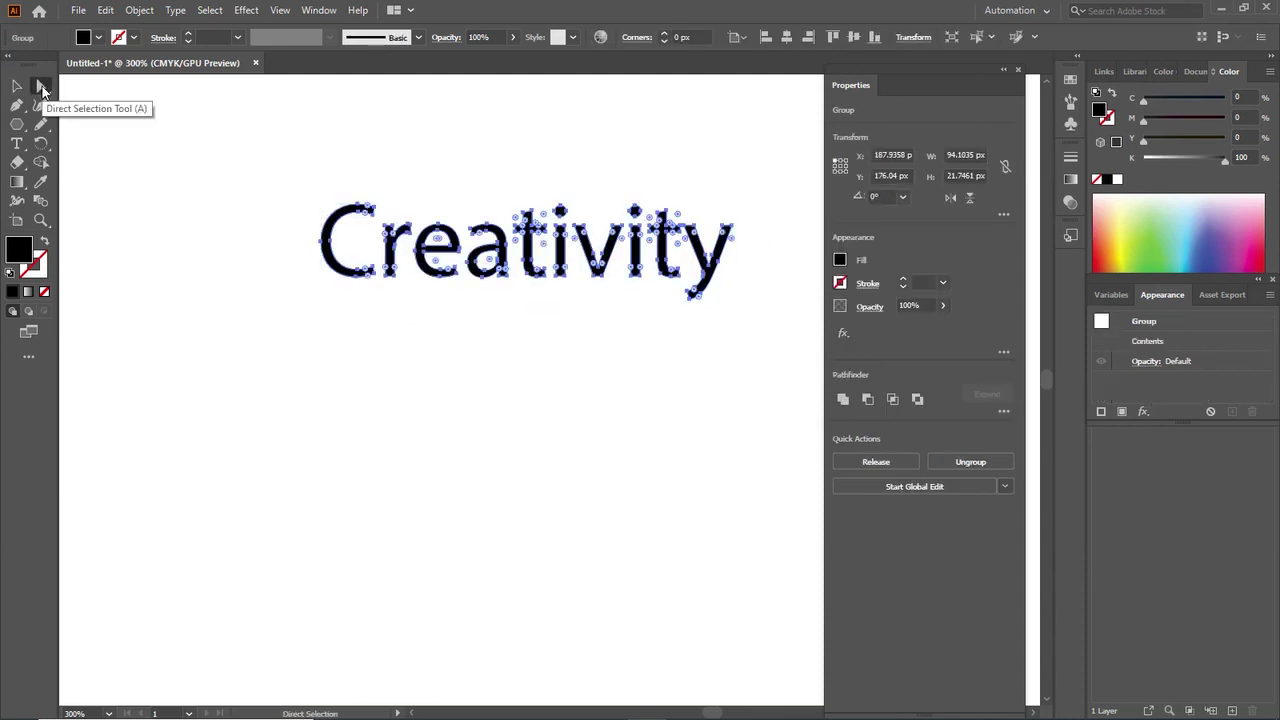
left_click(372, 214)
left_click_drag(364, 208, 352, 190)
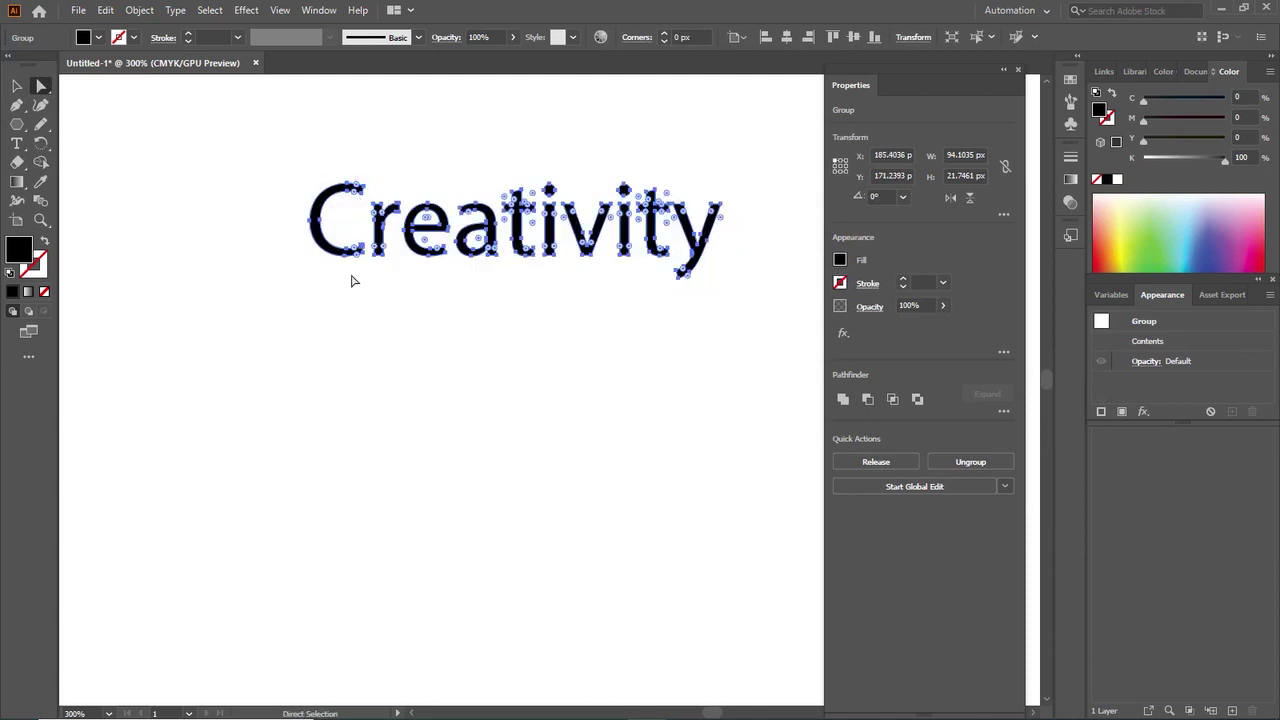
left_click_drag(349, 258, 349, 305)
left_click_drag(320, 168, 715, 352)
left_click(715, 352)
left_click(660, 266)
left_click_drag(660, 266, 637, 194)
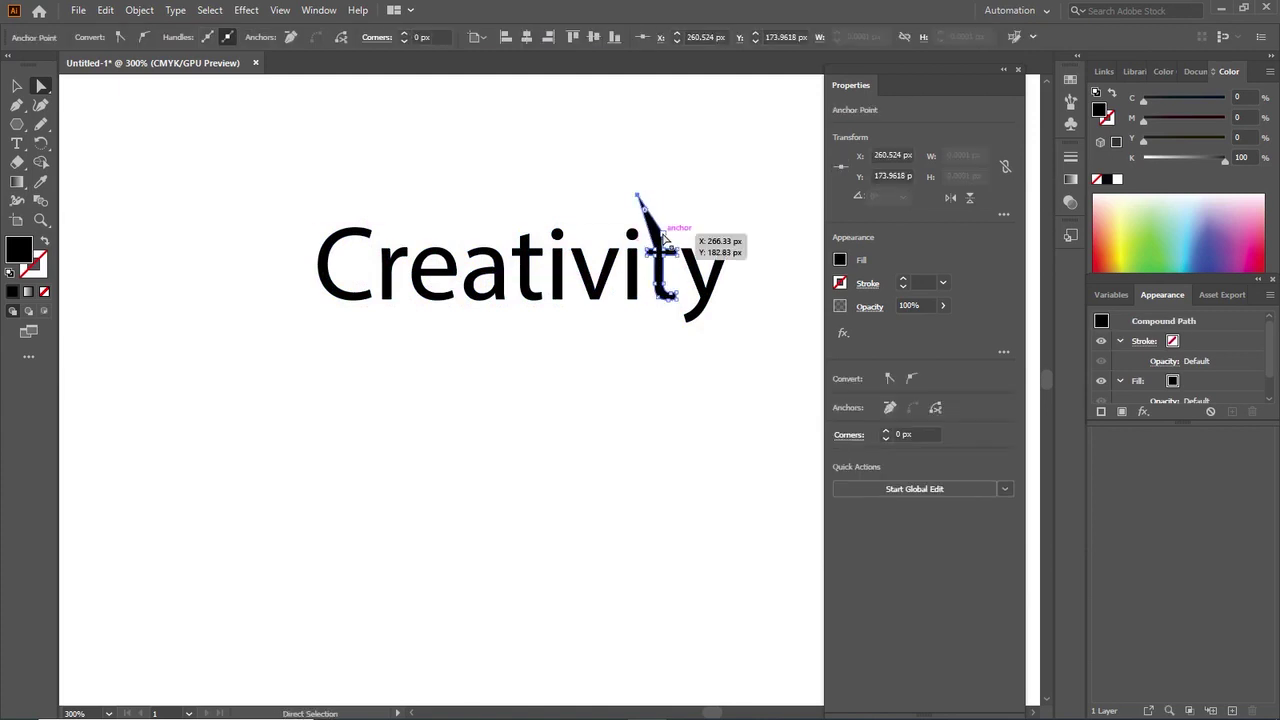
key("ctrl+z")
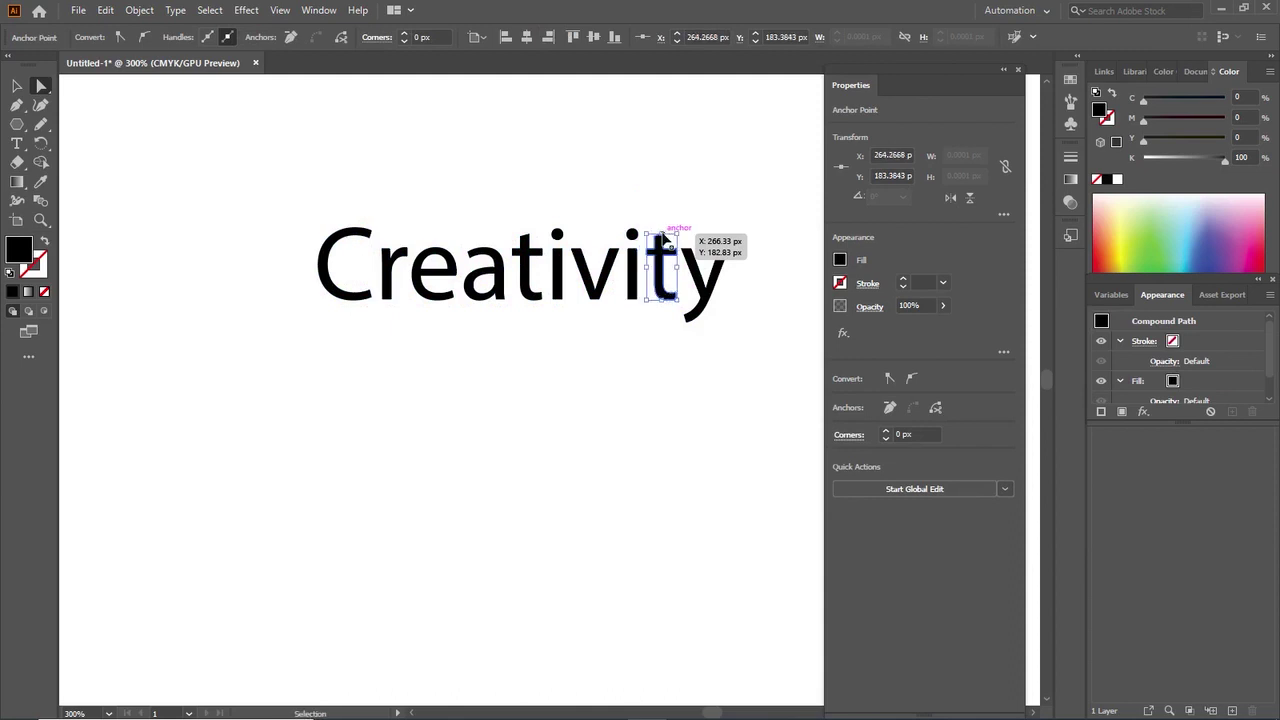
Stretch the last "t" far above the word and the "C" downward to about 24 px tall by moving their anchor points
left_click_drag(667, 237, 658, 130)
left_click(638, 396)
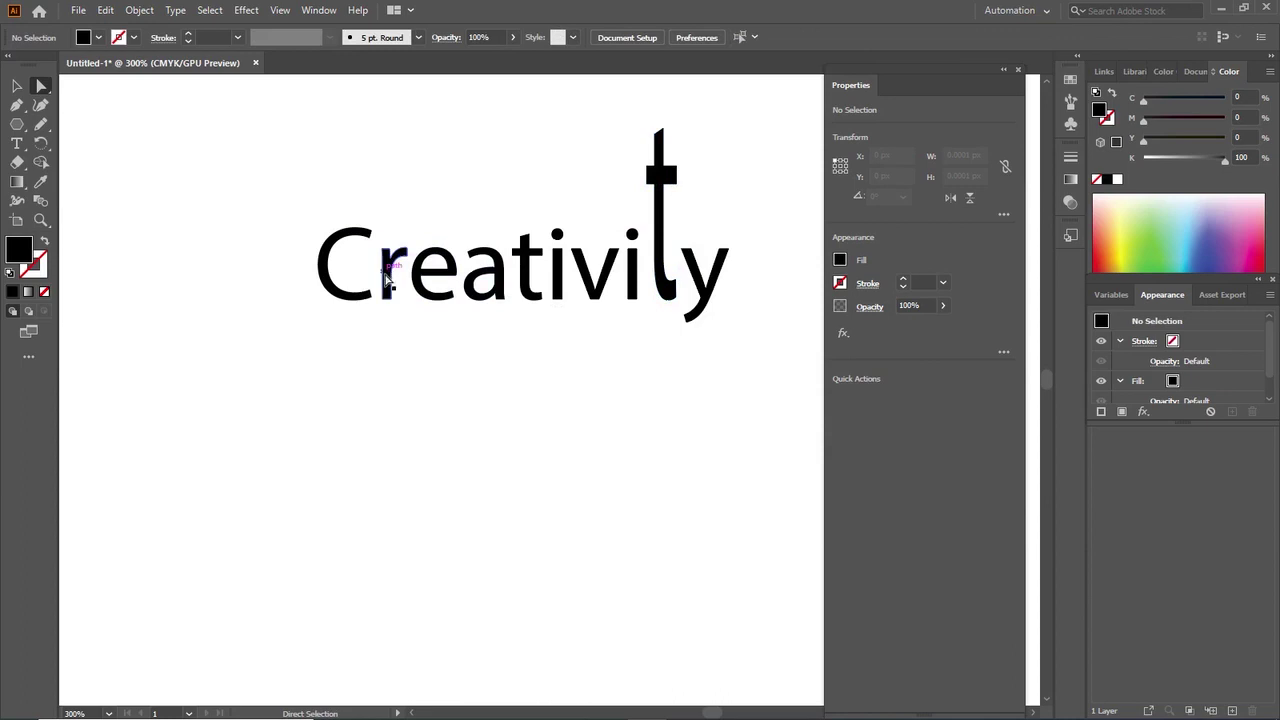
left_click(362, 300)
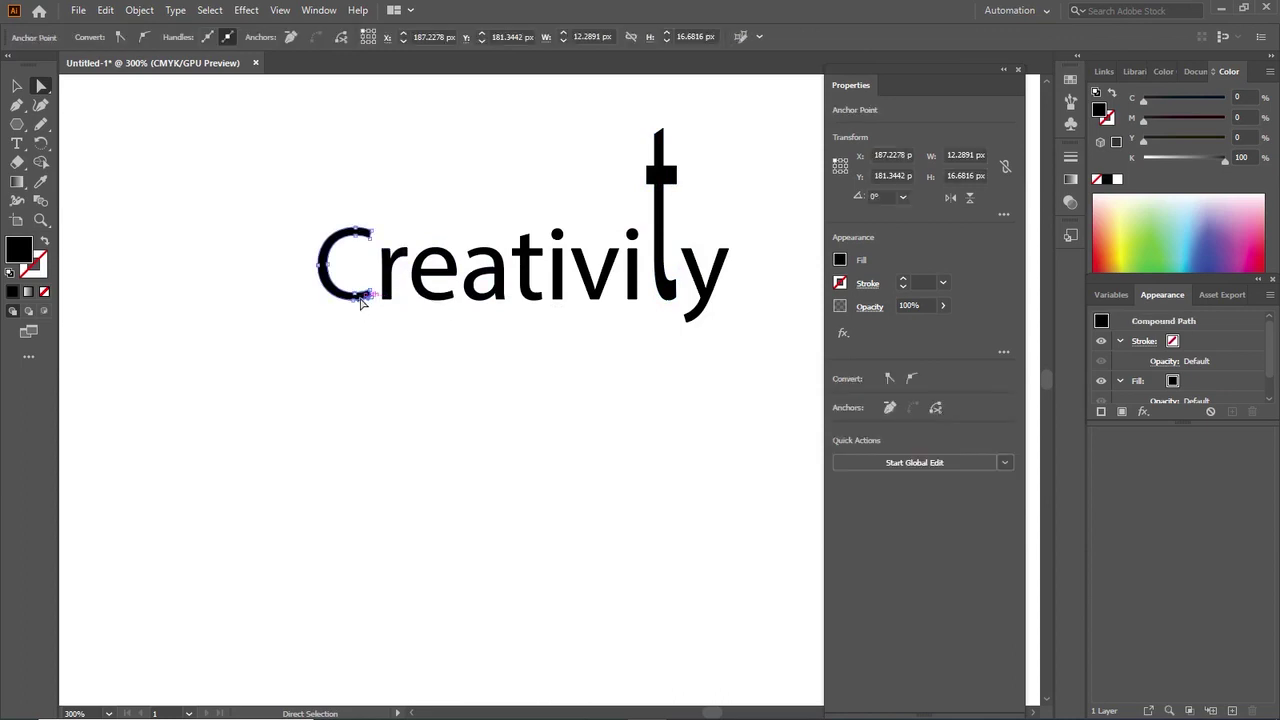
left_click_drag(374, 302, 384, 338)
left_click(410, 393)
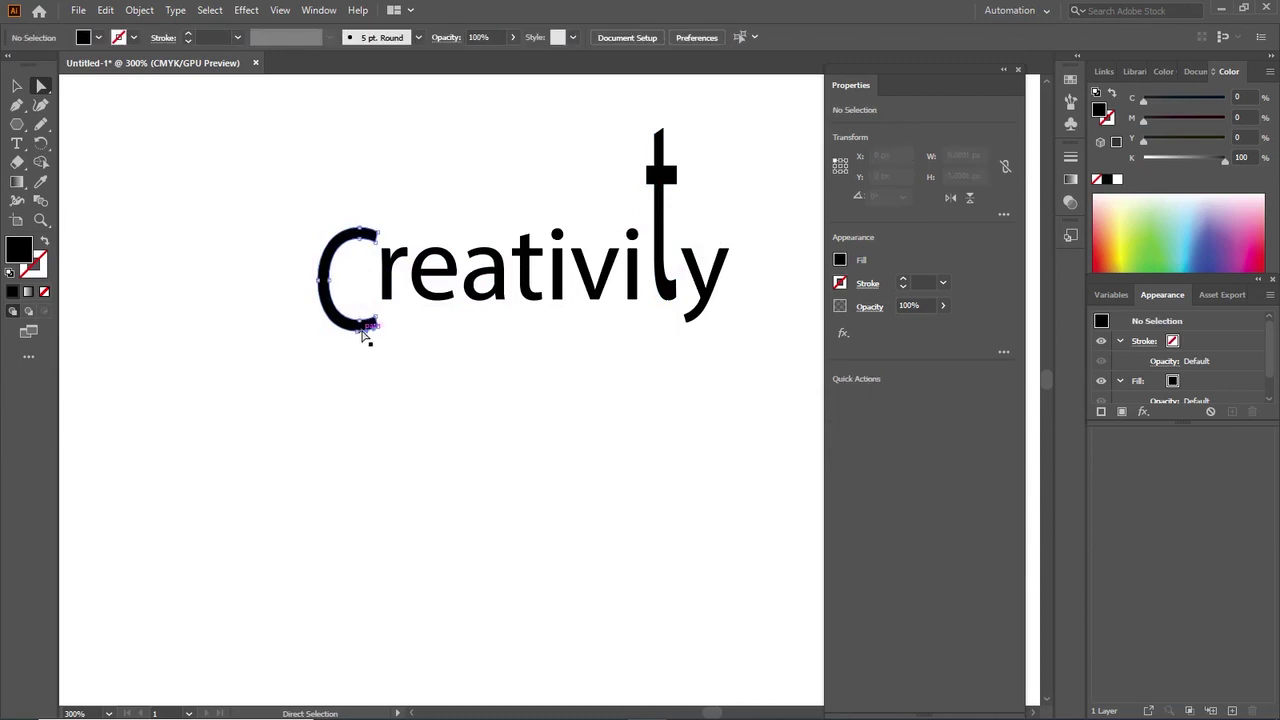
left_click(365, 332)
key("ctrl")
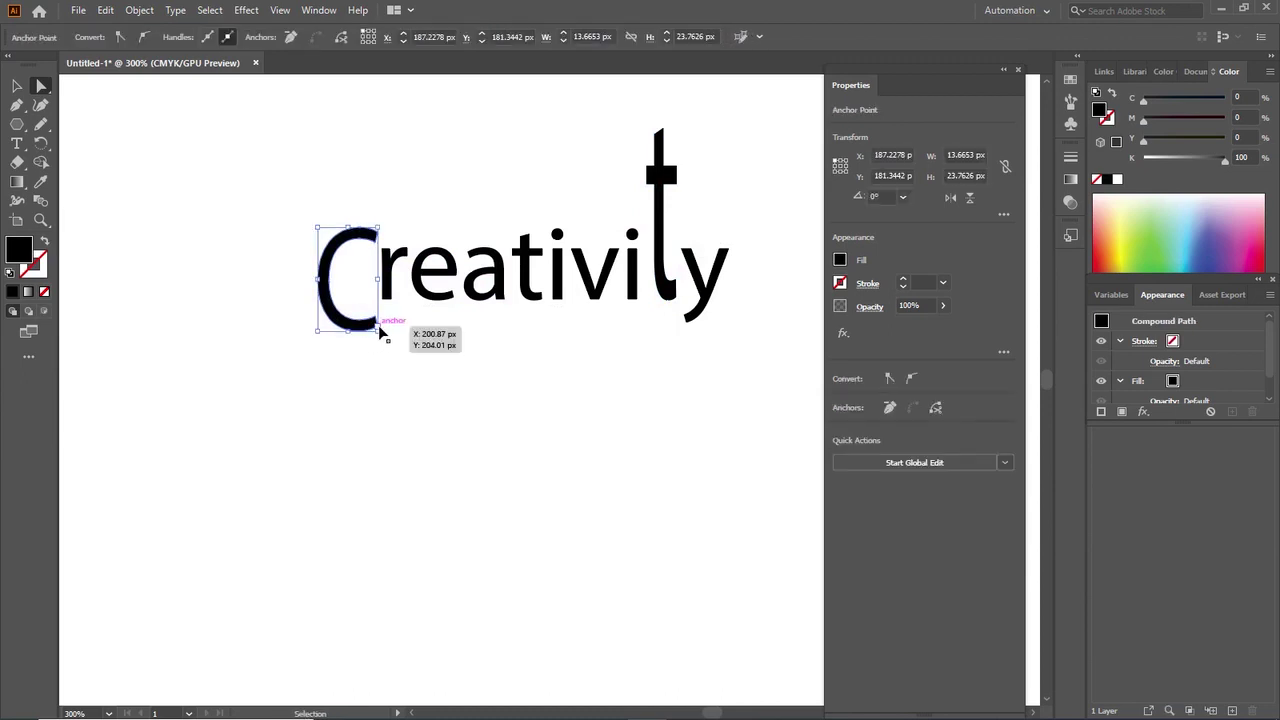
left_click_drag(384, 328, 401, 337)
left_click(456, 375)
left_click(398, 272)
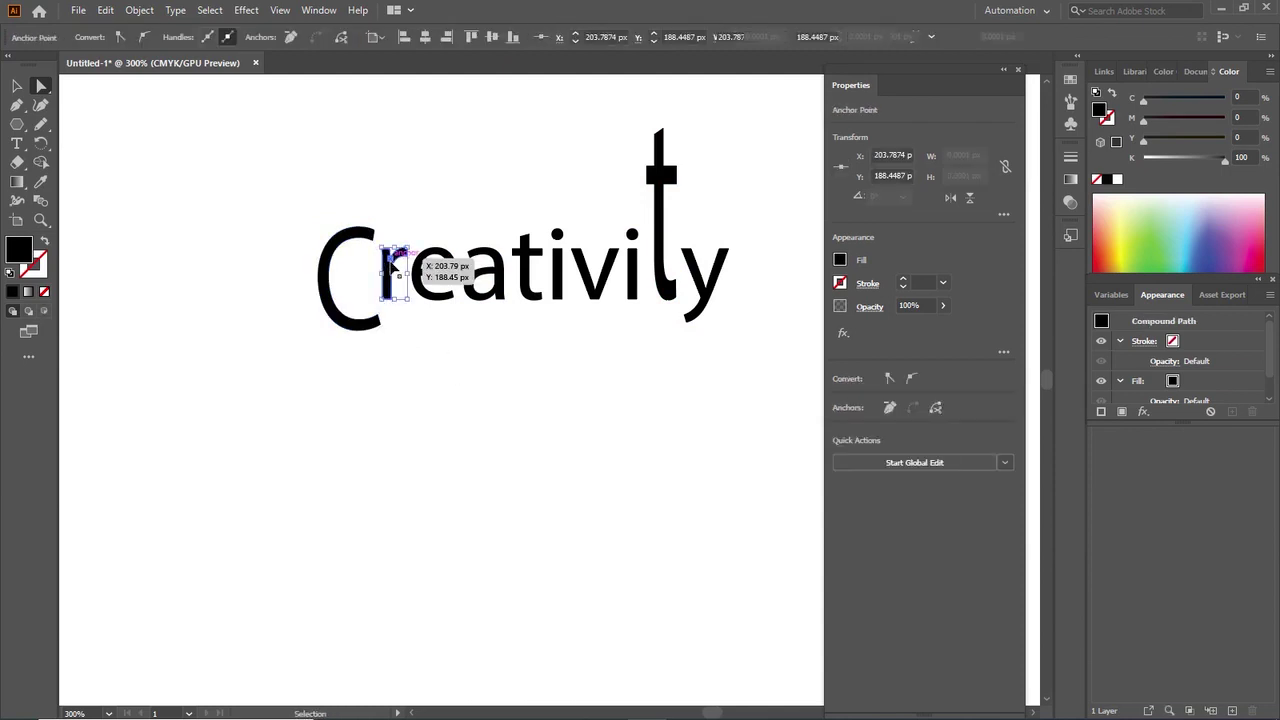
left_click(393, 275, "ctrl")
left_click(443, 406)
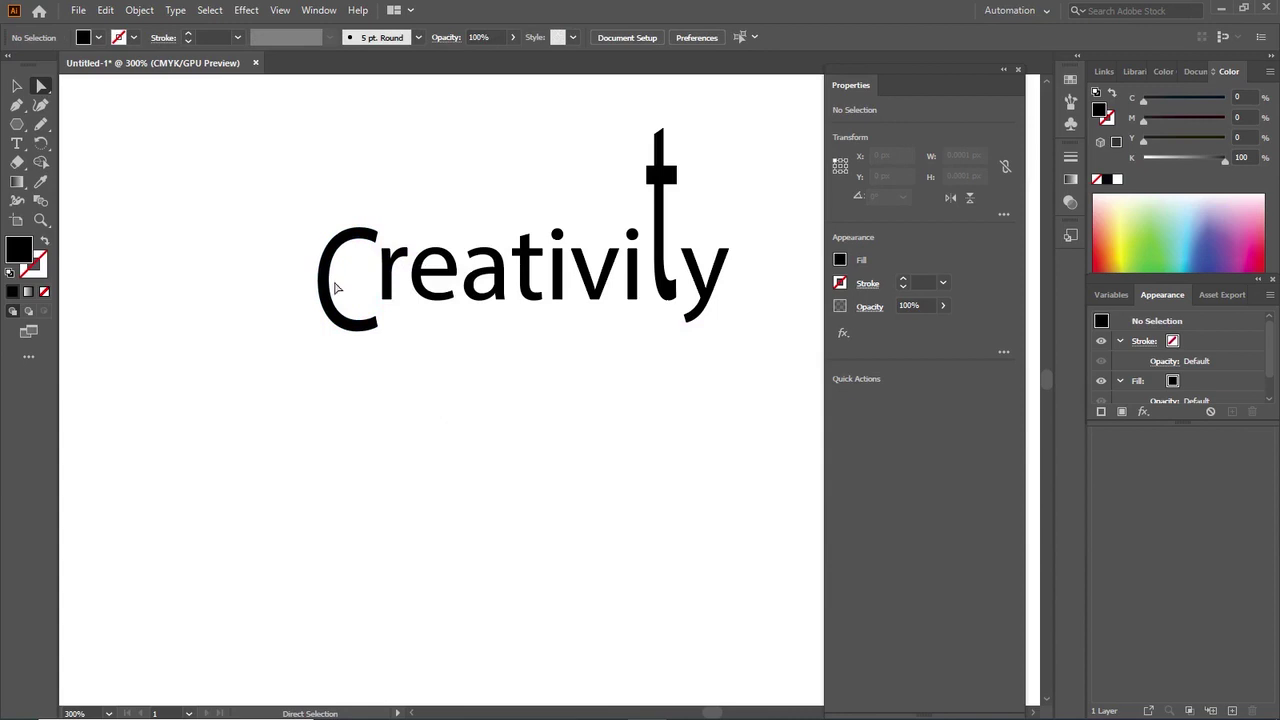
Move the outlined letter "r" out of the word to a spot above its original position
left_click_drag(295, 173, 740, 394)
left_click(674, 520)
left_click_drag(391, 246, 410, 160)
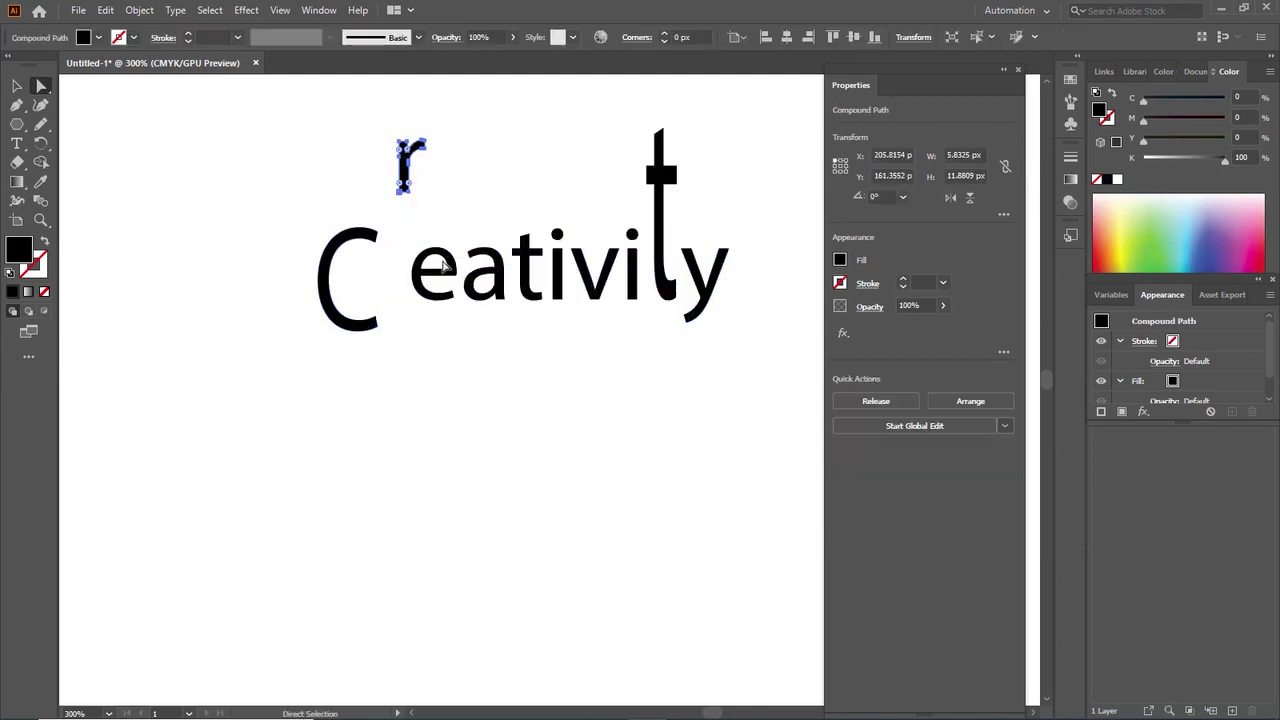
left_click_drag(440, 278, 413, 273)
left_click(466, 340)
key("ctrl+z")
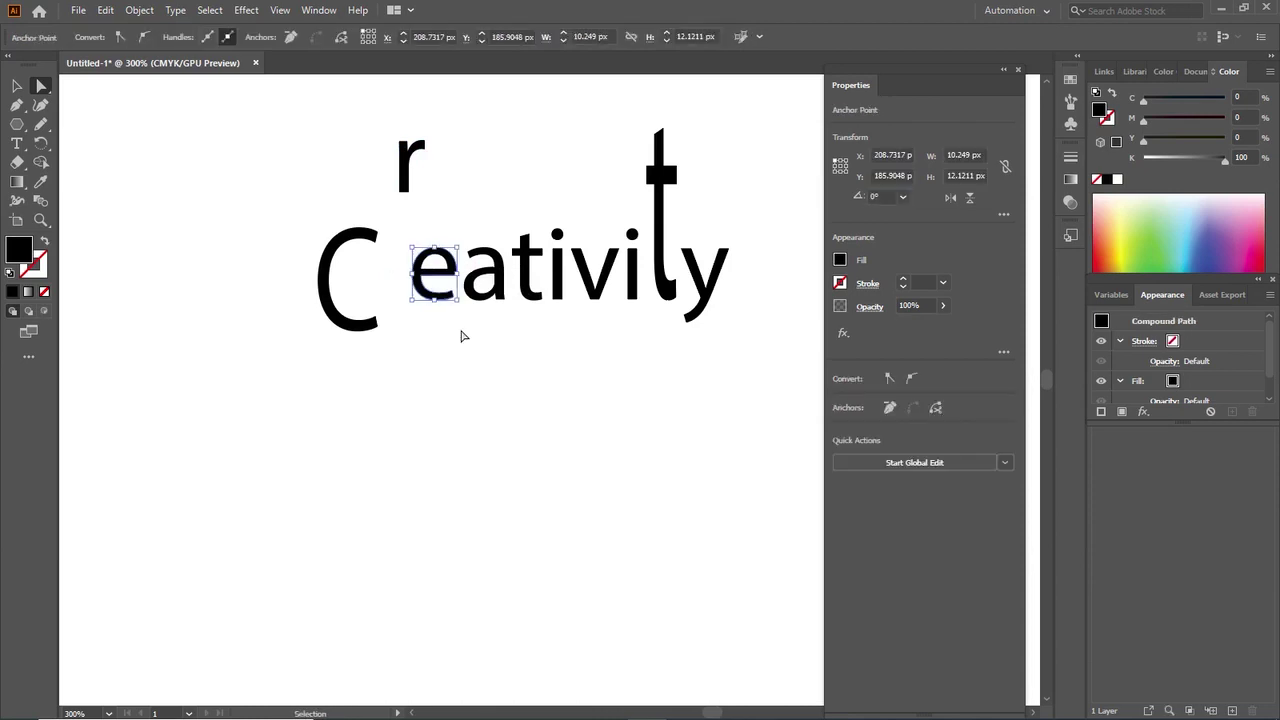
Pull the lower-left curve of the letter "a" down into a long spike well below the word
left_click_drag(483, 288, 478, 395)
left_click(482, 408)
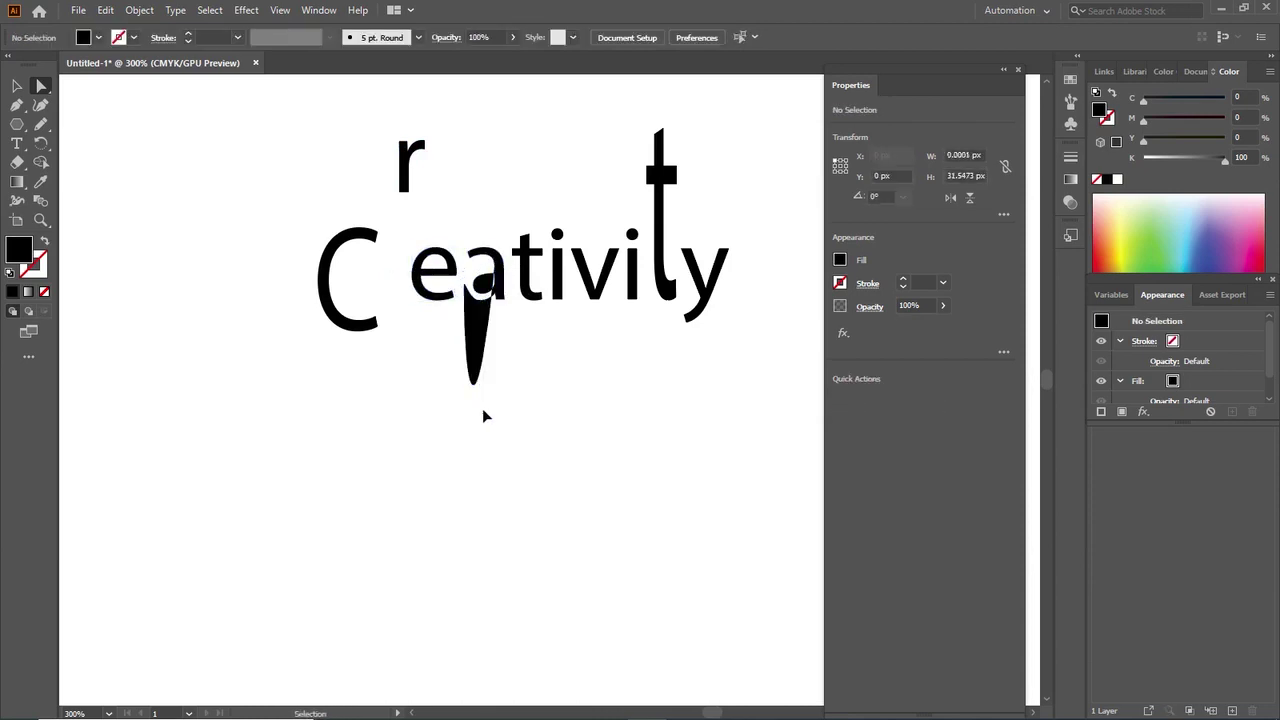
Select all the outlined letters and delete them from the artboard
key("ctrl+a")
key("Delete")
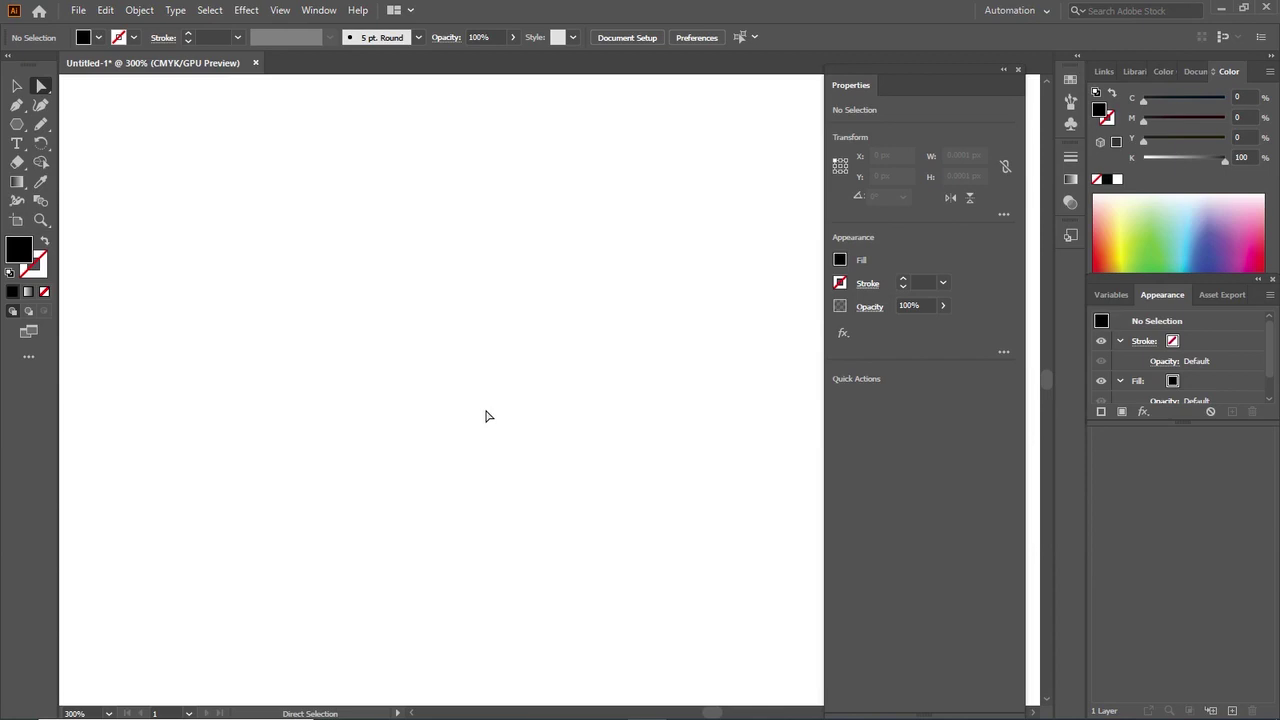
key("v")
key("ctrl+minus")
key("ctrl+minus")
key("ctrl+minus")
key("a")
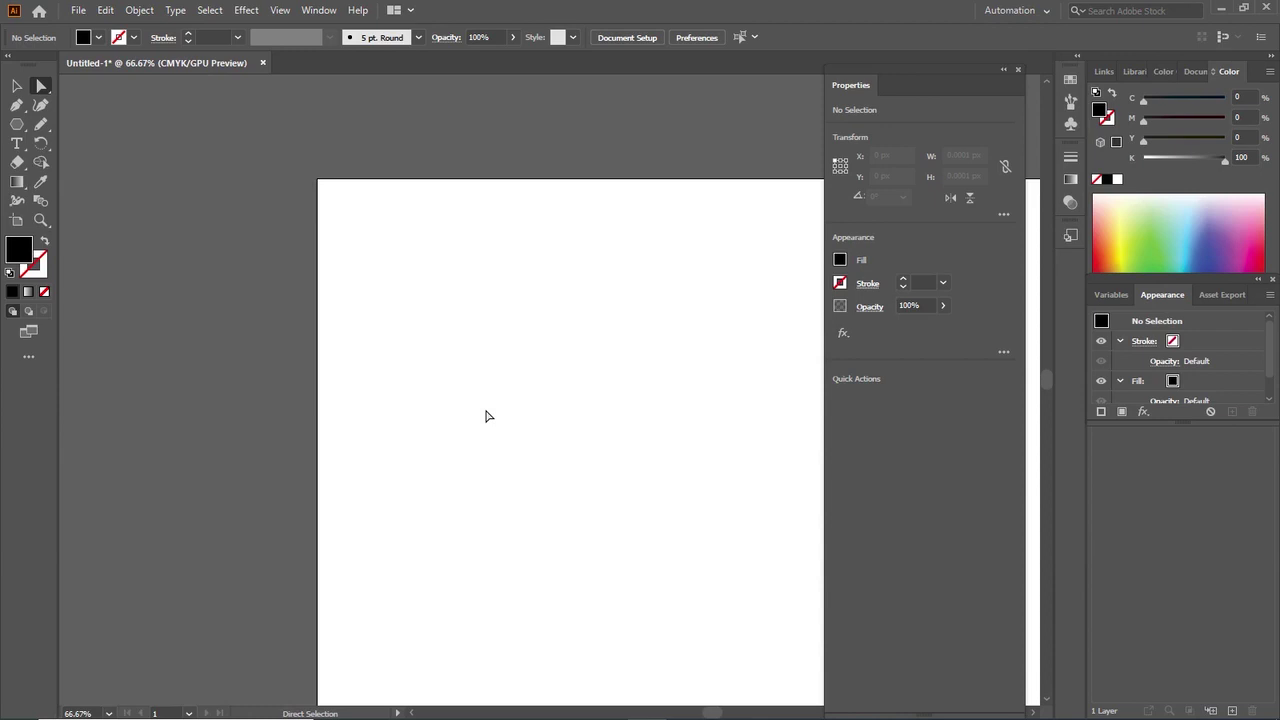
key("ctrl+minus")
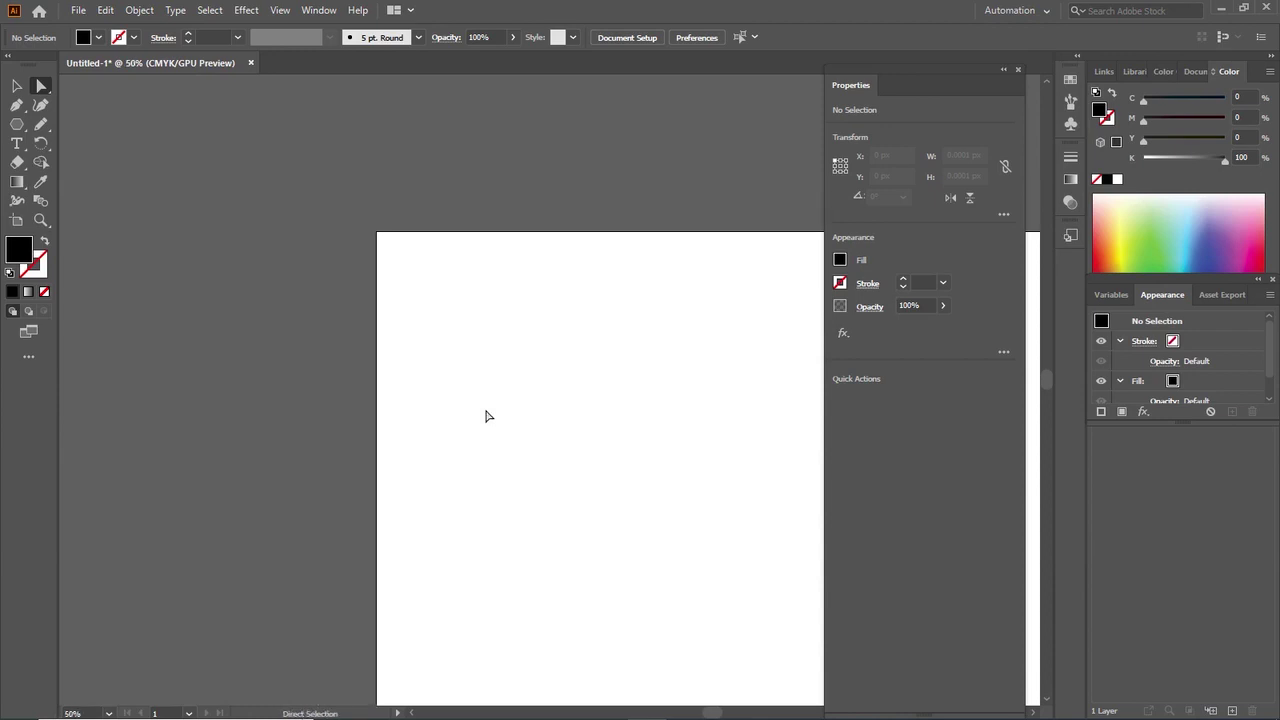
scroll(486, 415, "down", 3)
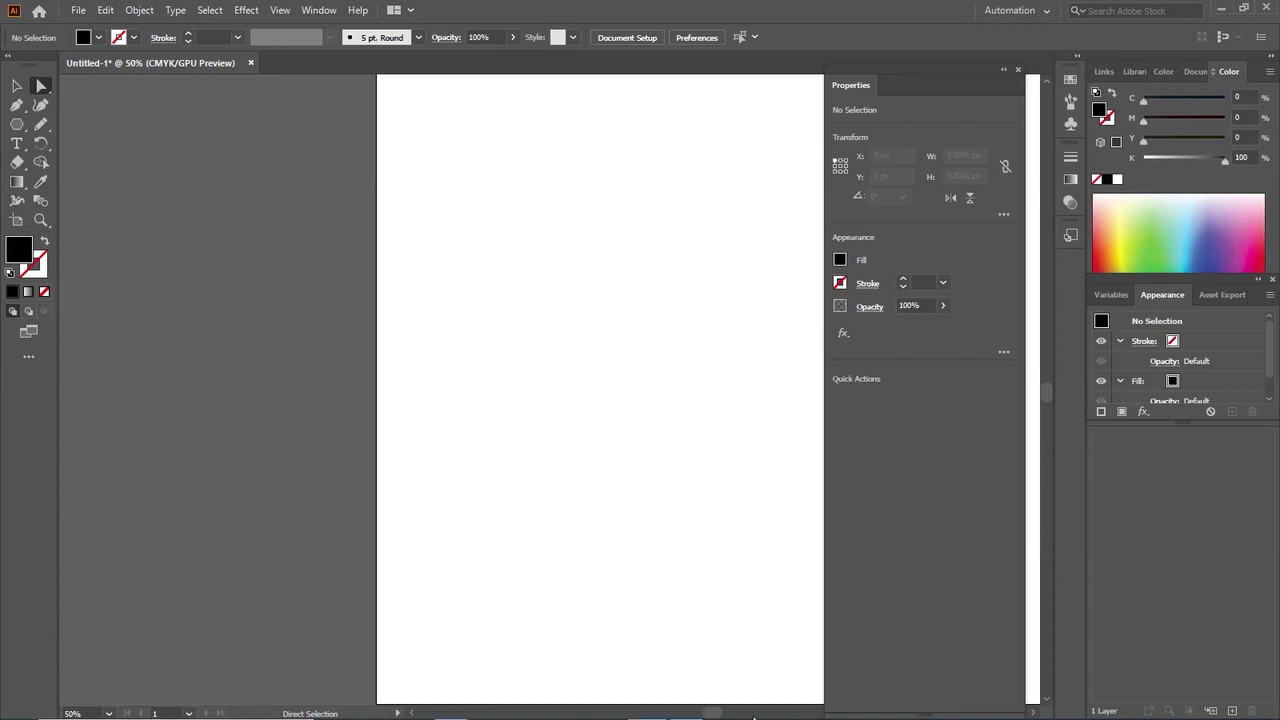
left_click_drag(712, 713, 688, 713)
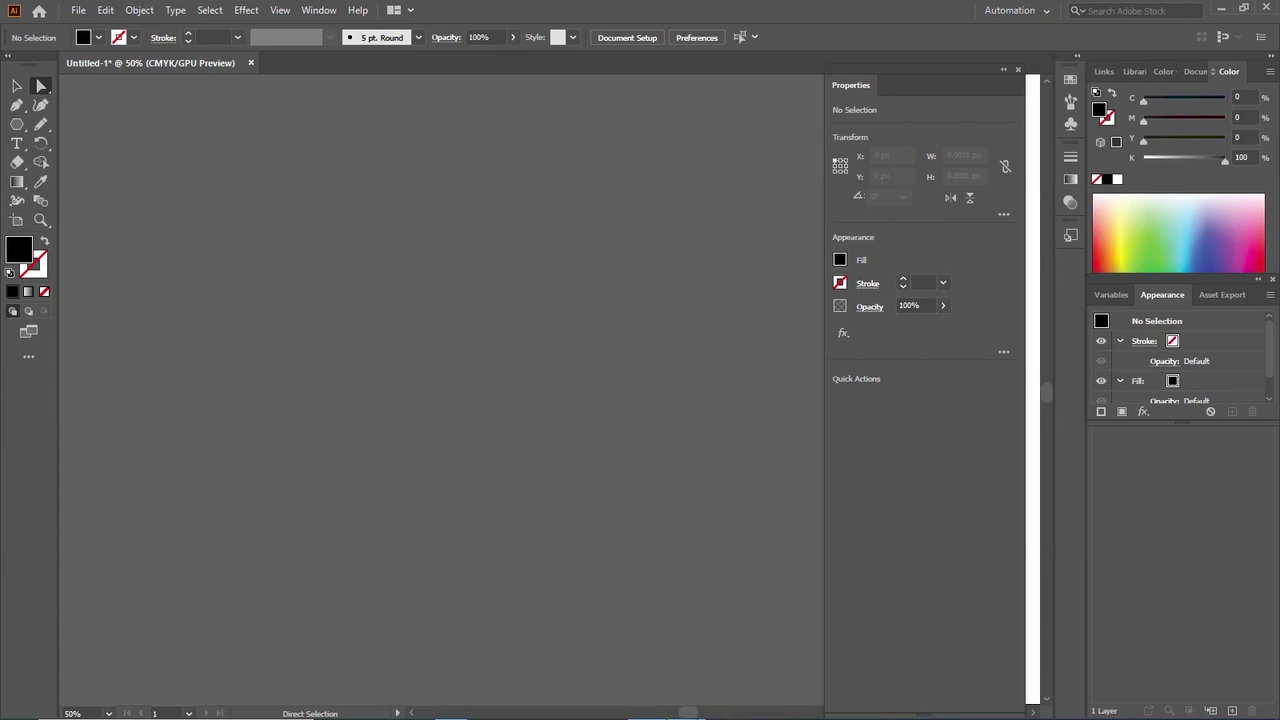